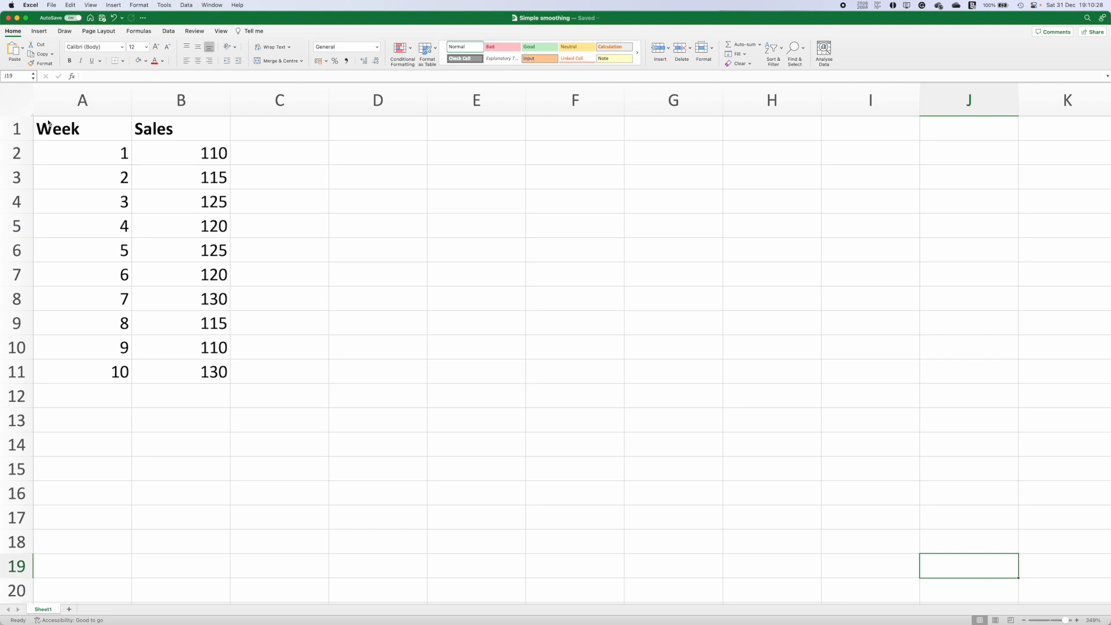
Step: Insert a line chart of the Sales values in B1:B11
left_click_drag(162, 137, 184, 373)
left_click(224, 306)
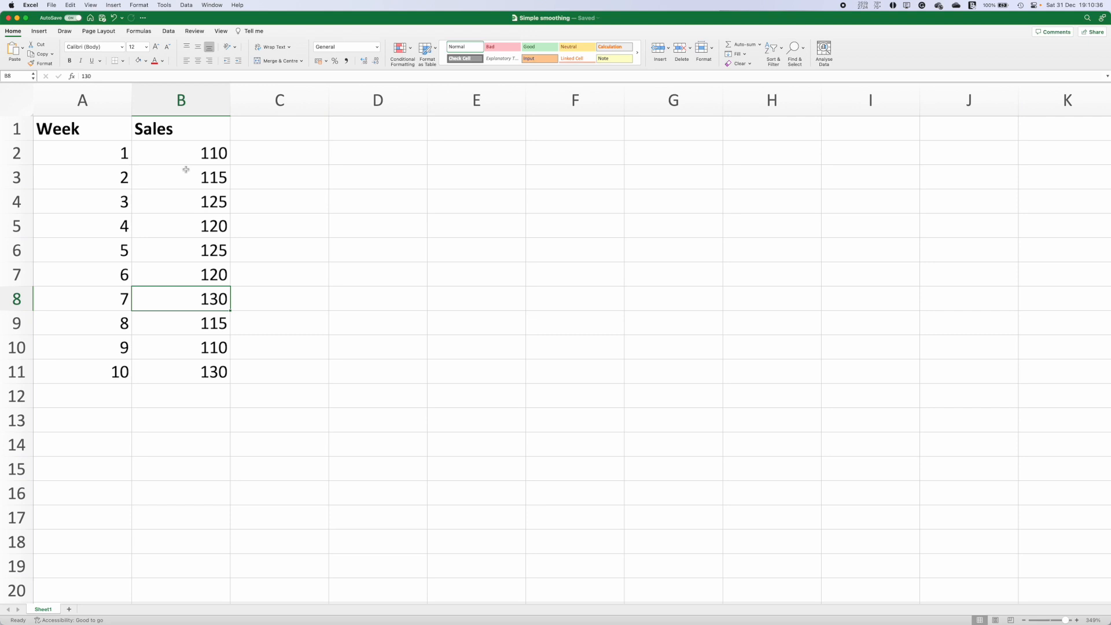
left_click_drag(179, 152, 181, 372)
left_click_drag(184, 122, 181, 378)
left_click(39, 30)
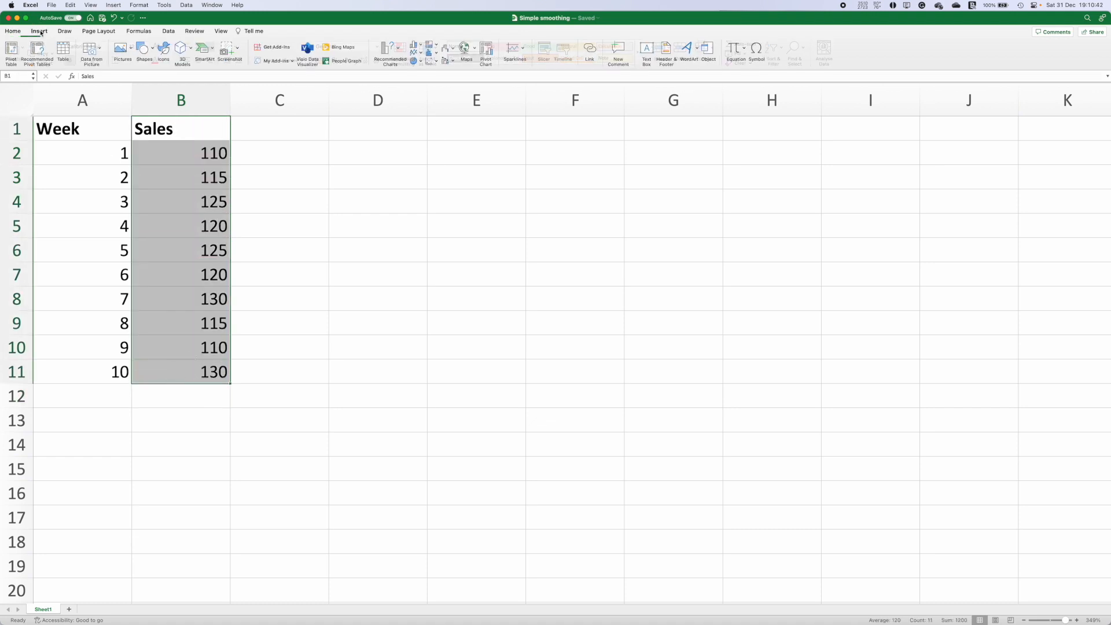
left_click(418, 53)
left_click(398, 48)
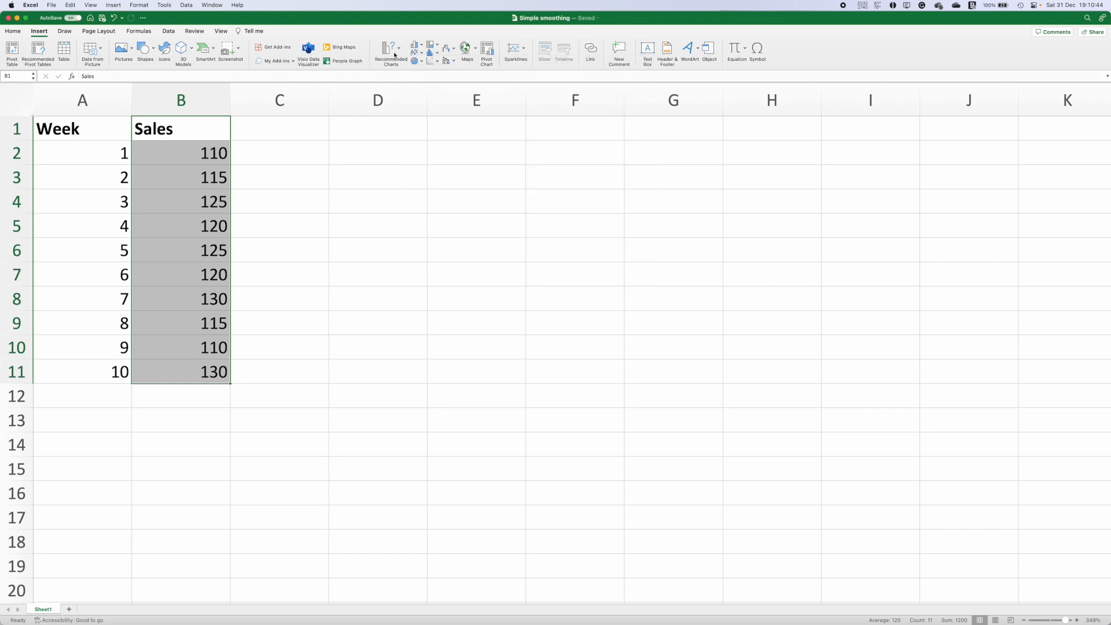
left_click(397, 50)
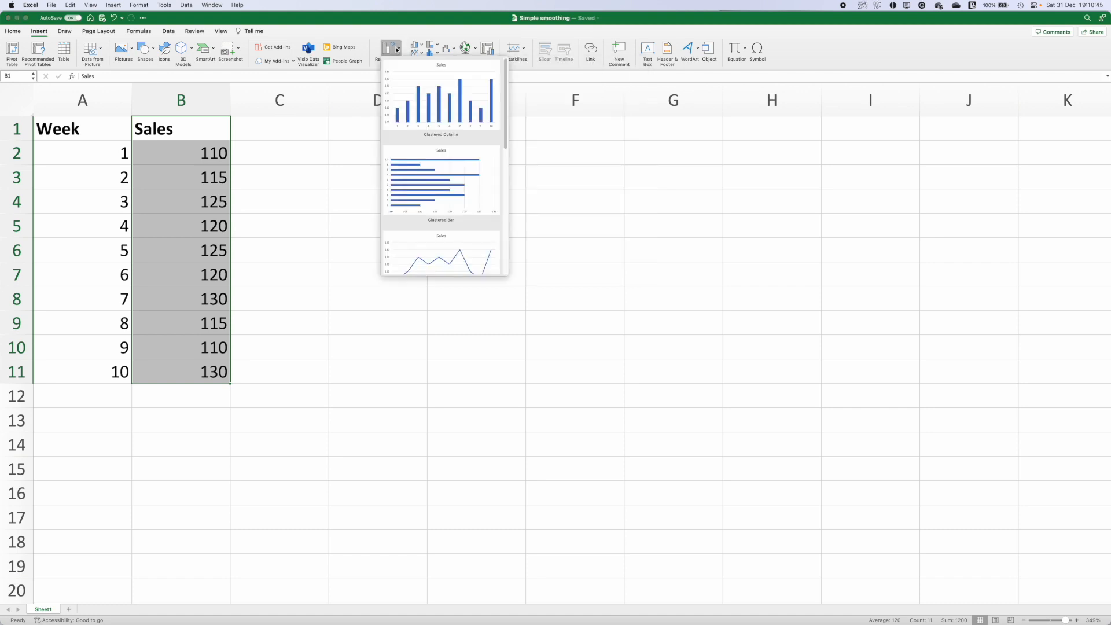
left_click(447, 244)
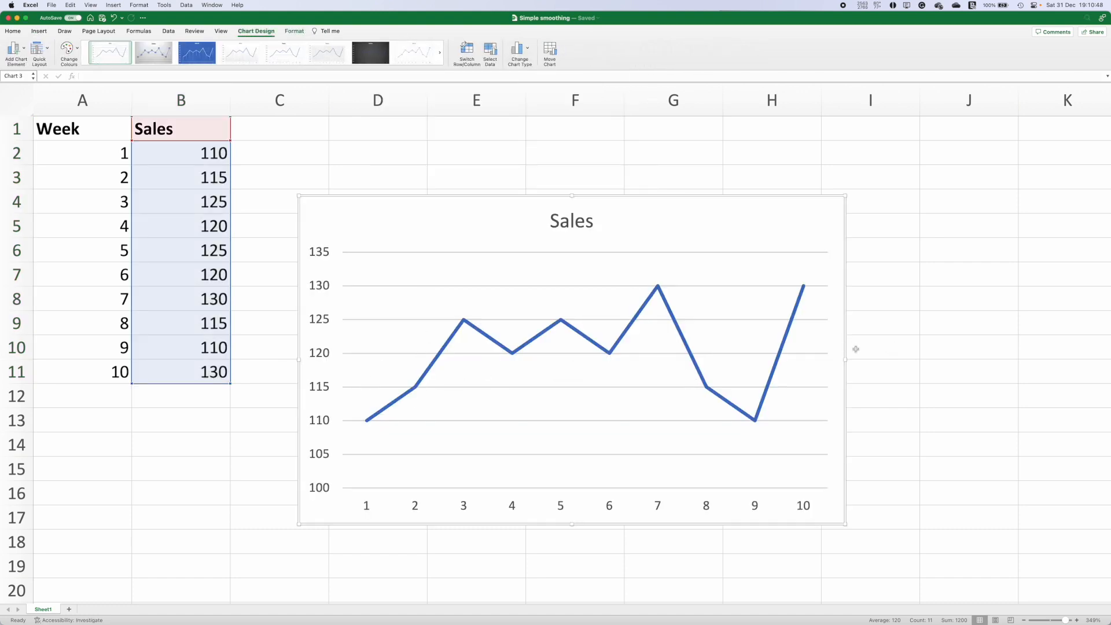
Step: Delete the line chart
right_click(402, 203)
left_click(263, 183)
key("Delete")
left_click(262, 181)
left_click(271, 131)
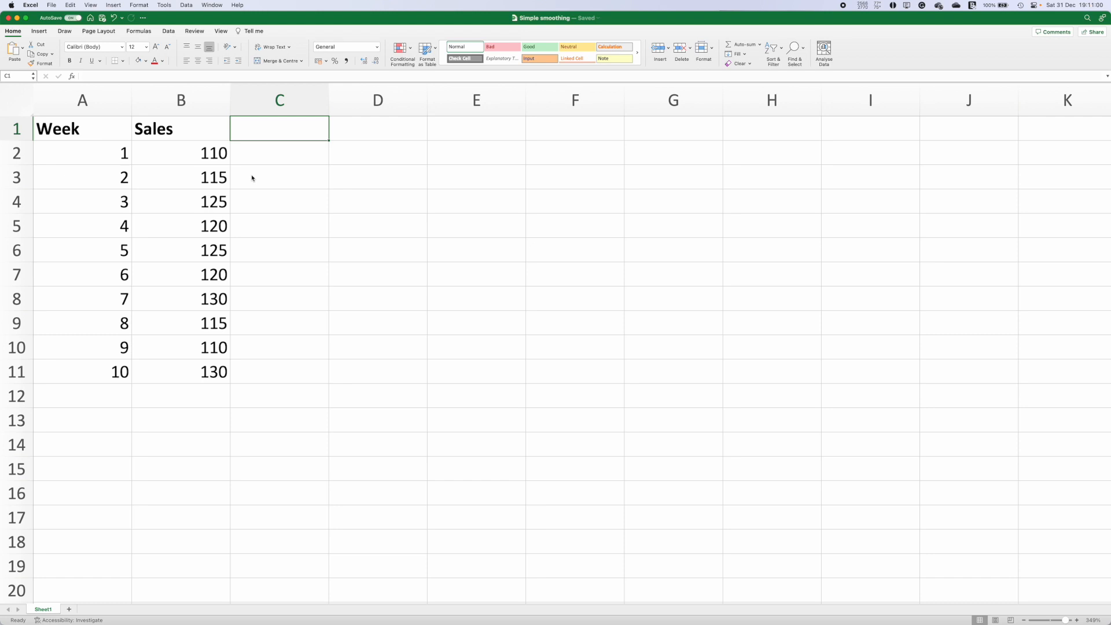
Step: Fill cell C4 with a light orange colour
left_click_drag(143, 156, 149, 176)
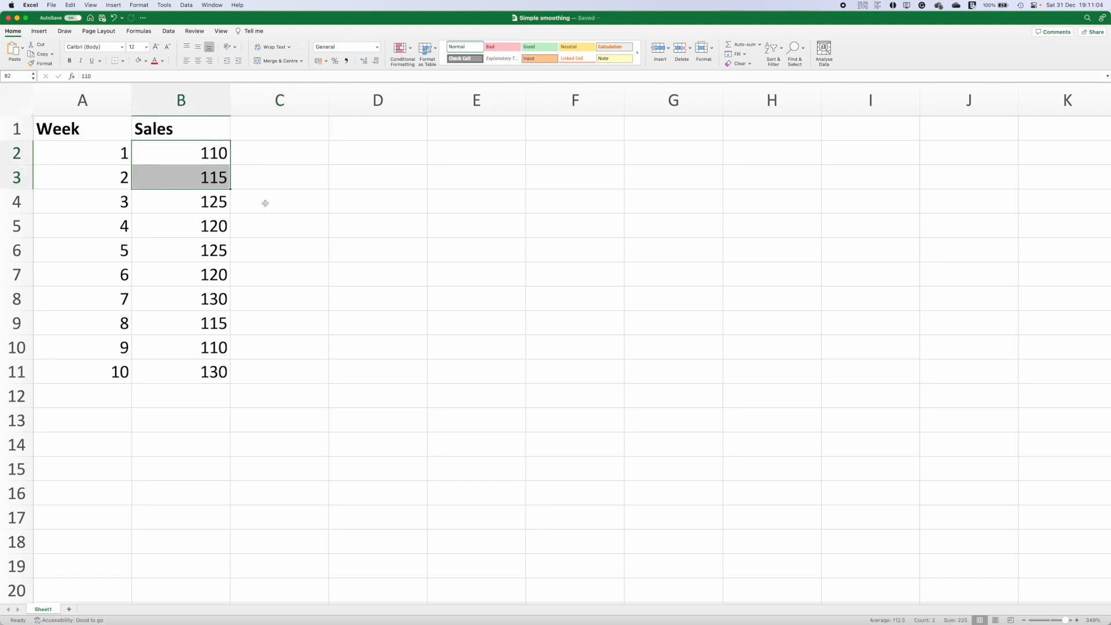
left_click(233, 195)
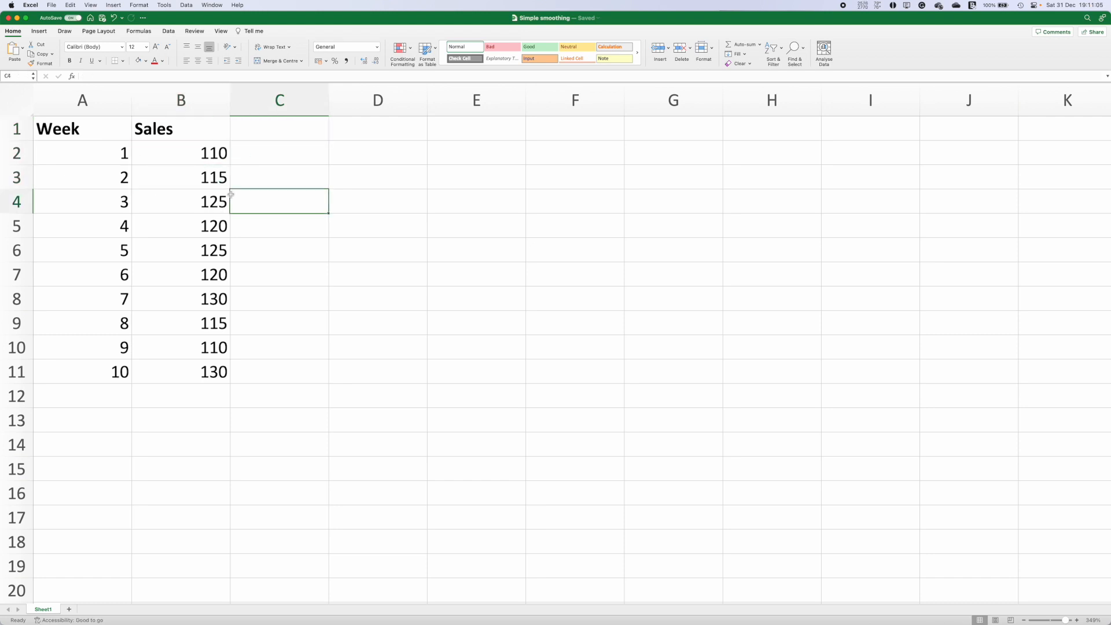
left_click(145, 61)
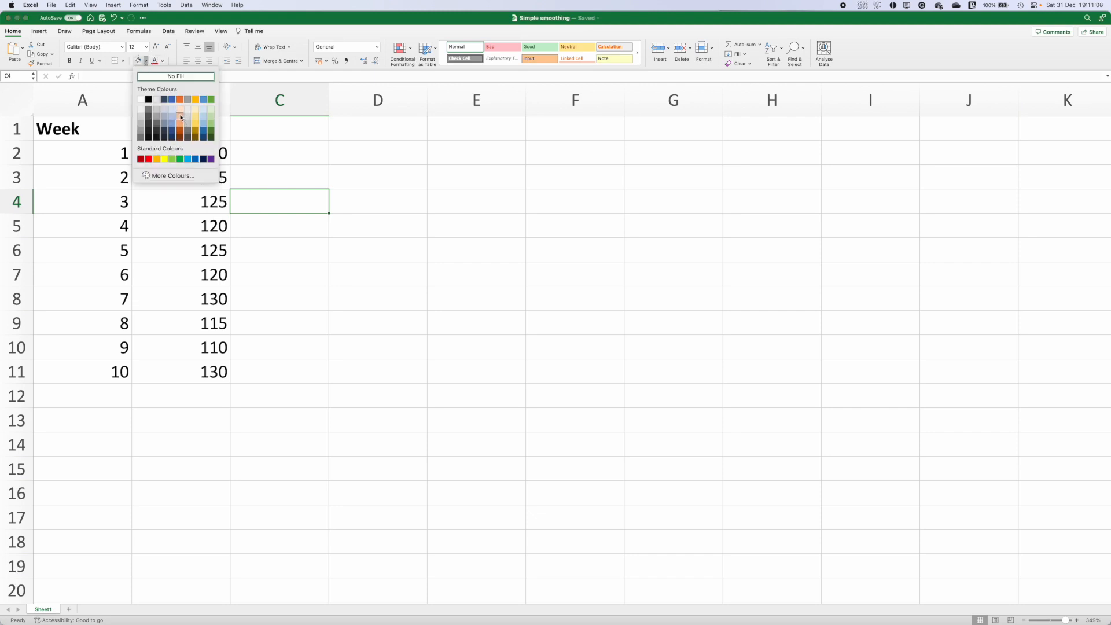
left_click(181, 118)
Step: Enter a formula in C4 that adds B2 and B3
type("=")
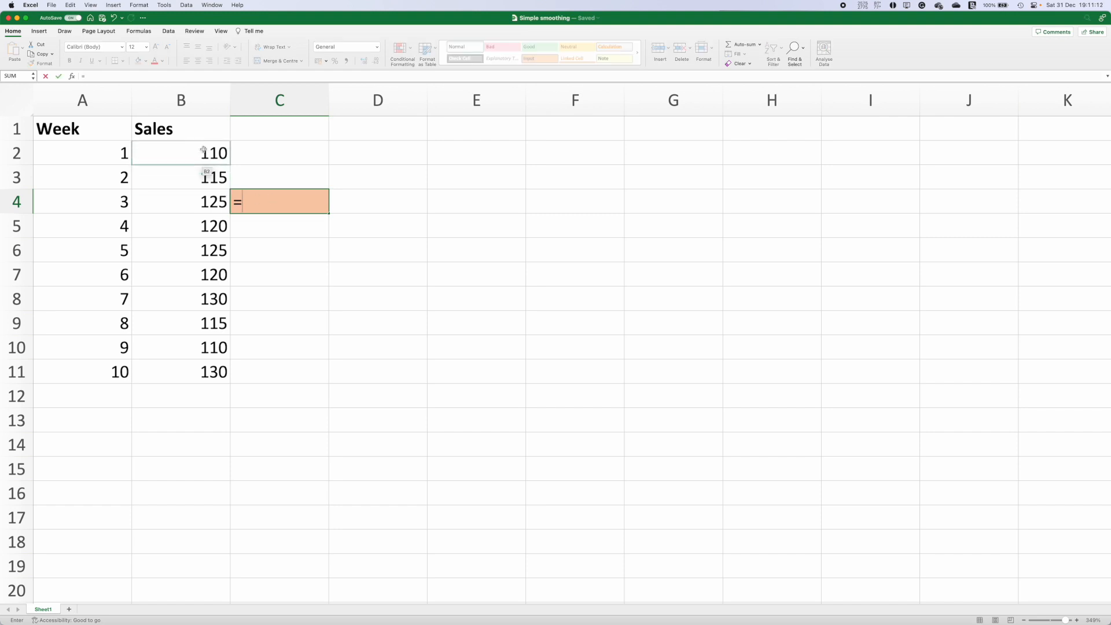
left_click(204, 150)
type("+")
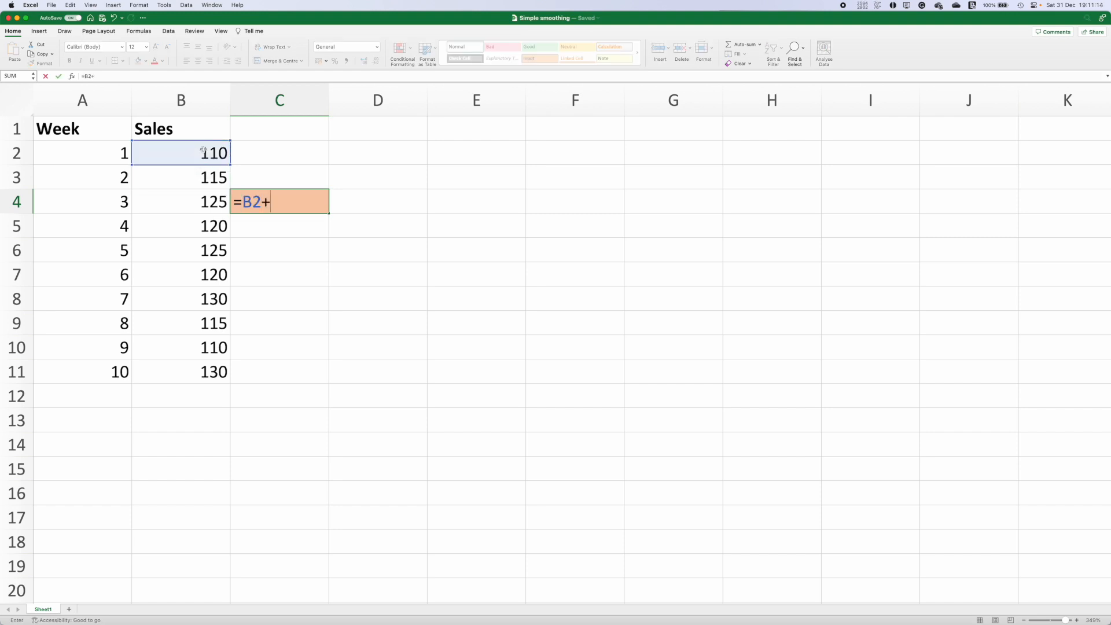
left_click(213, 180)
key("Return")
Step: Edit the C4 formula to =(B2+B3)/2 so it averages the two weeks
left_click(261, 202)
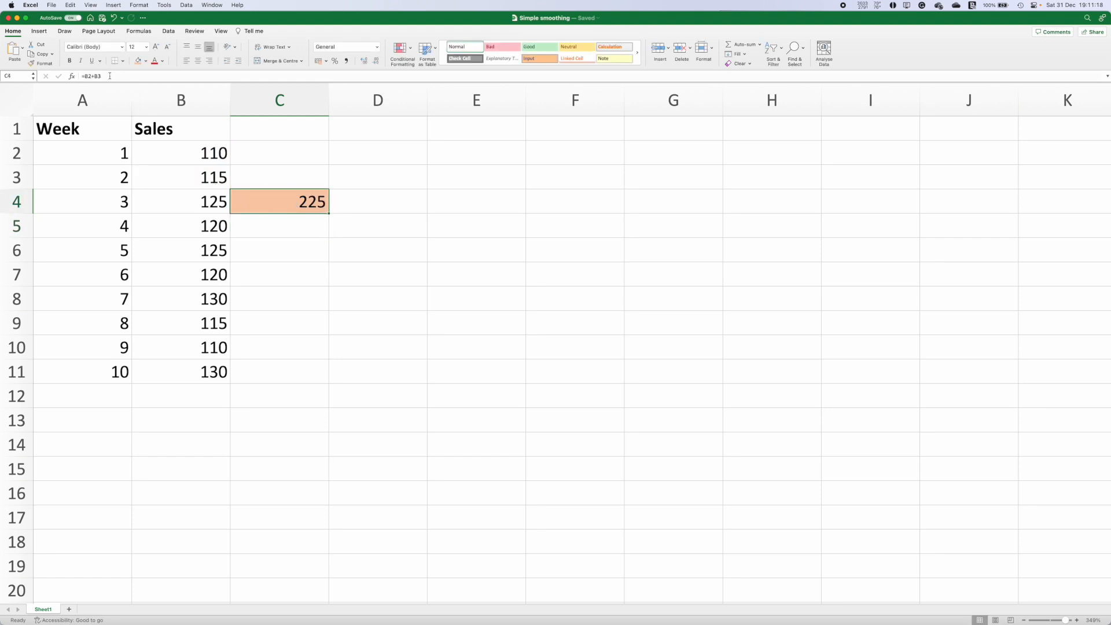
left_click(110, 76)
type("/2")
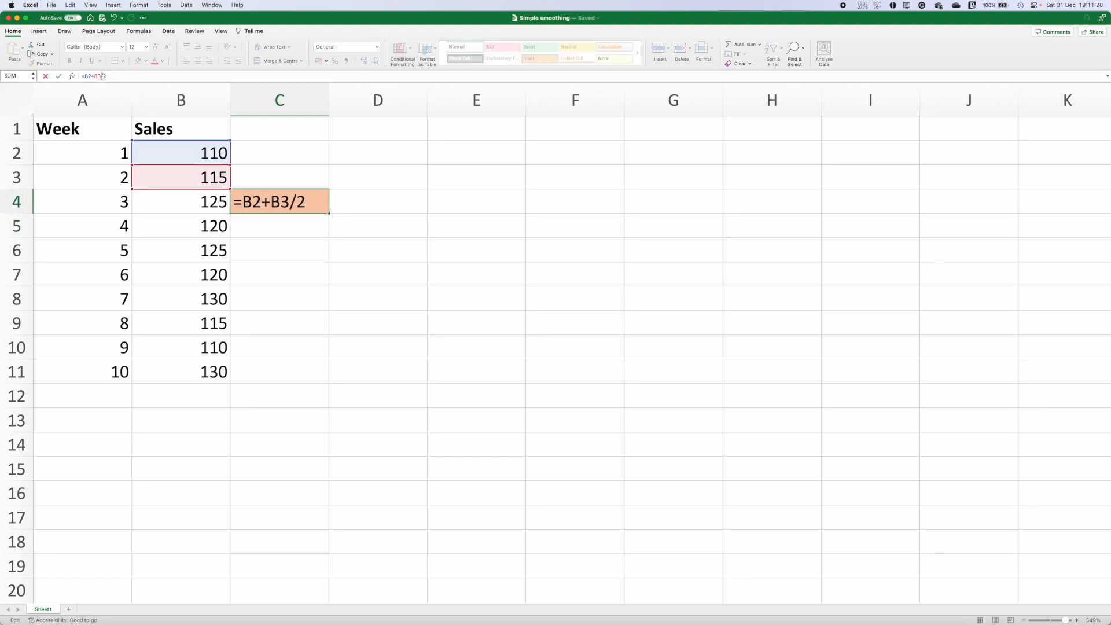
type(")")
type("(")
key("Return")
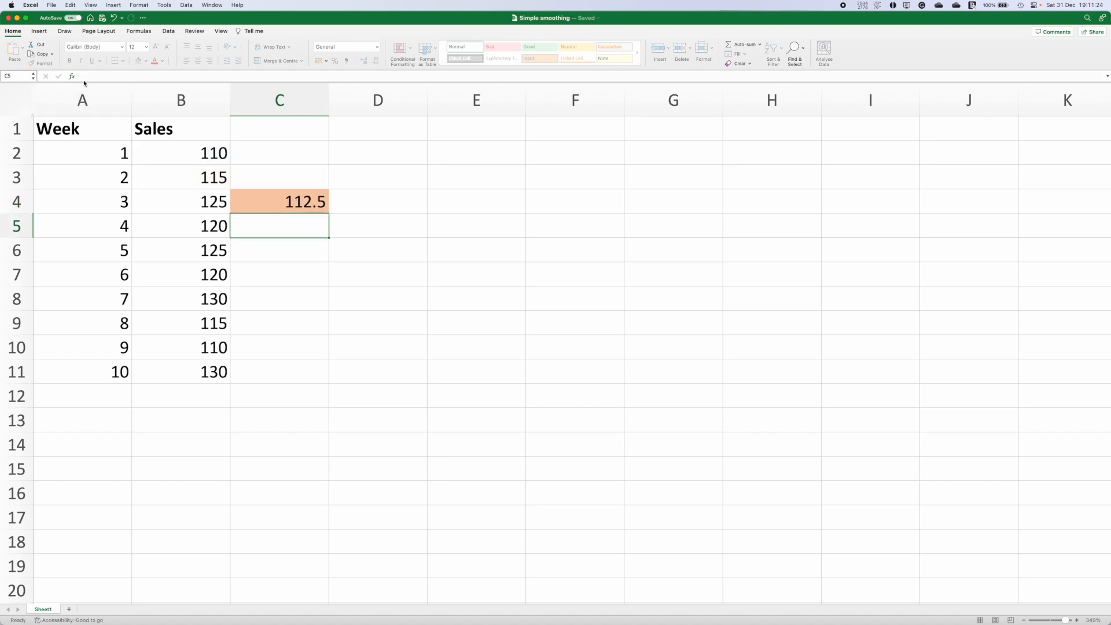
Step: Clear the contents of C4 and remove its fill colour
left_click(313, 206)
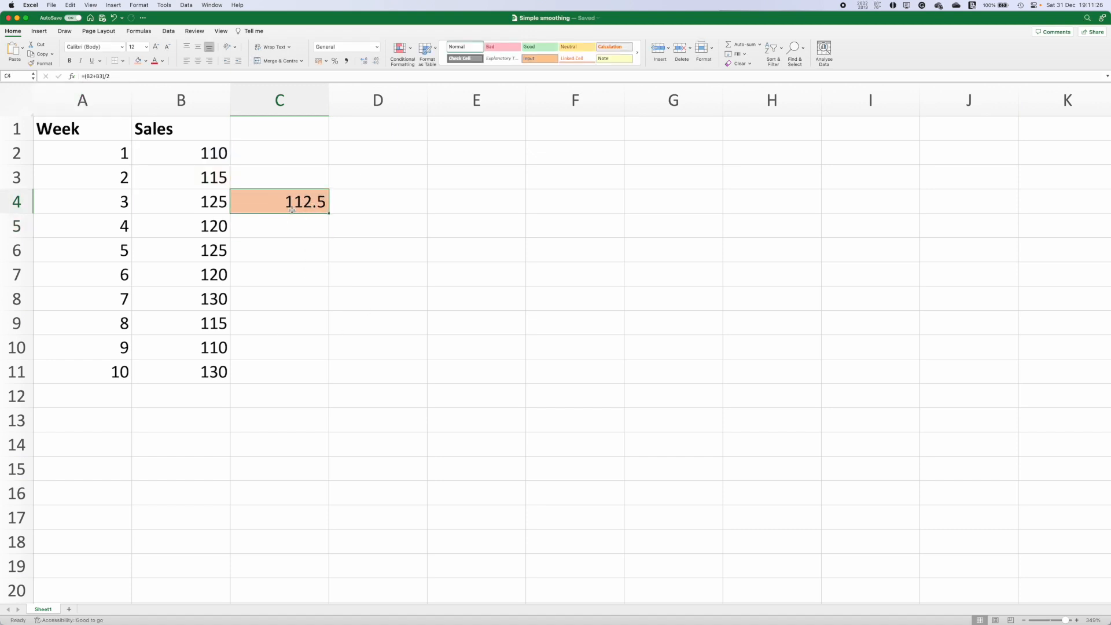
key("Delete")
left_click(145, 61)
left_click(176, 77)
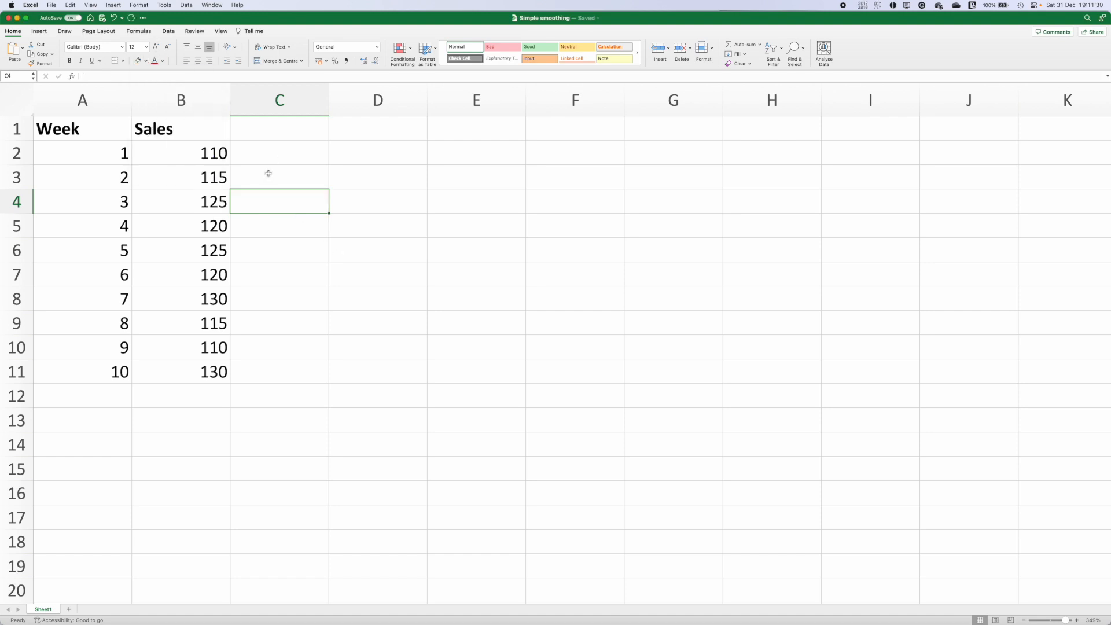
Step: Open the Data Analysis tools and choose Moving Average
left_click(168, 31)
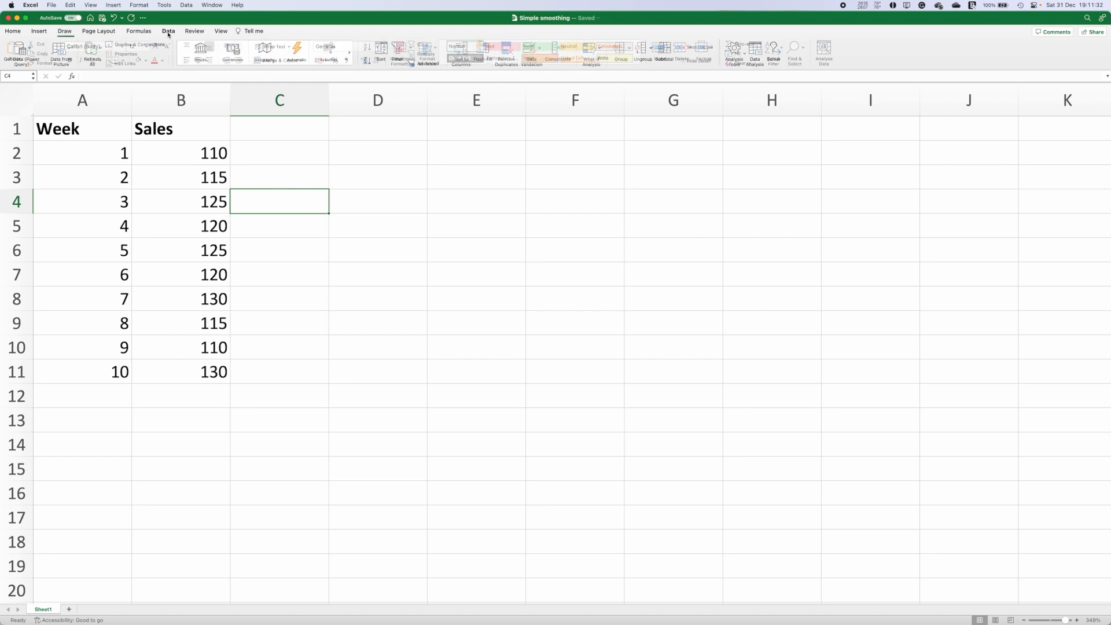
left_click(759, 50)
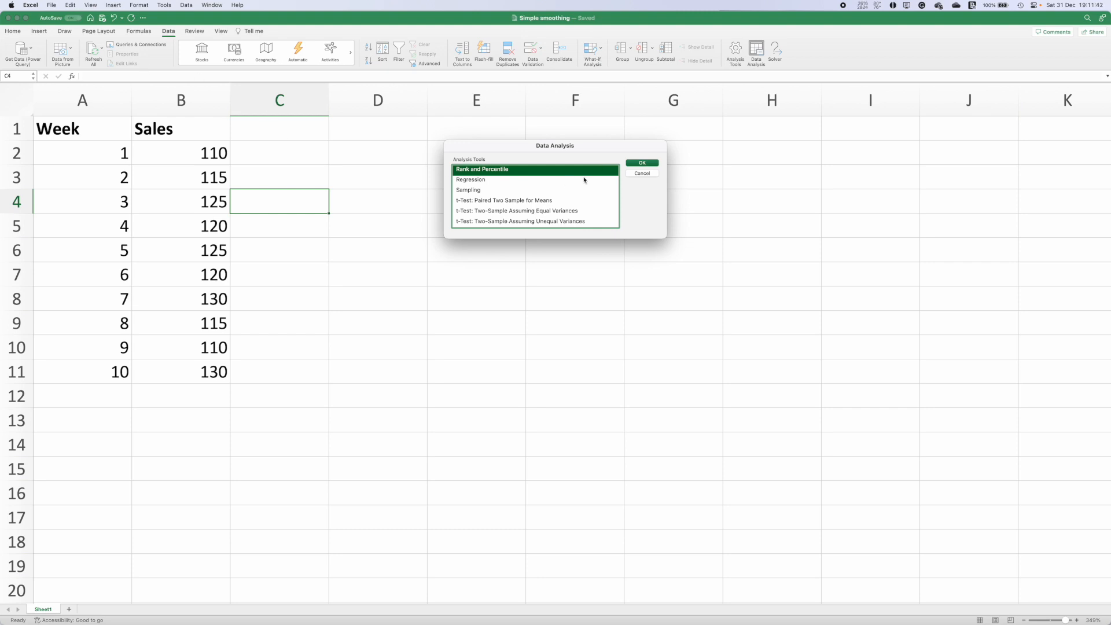
scroll(501, 178, "up", 10)
scroll(501, 179, "down", 6)
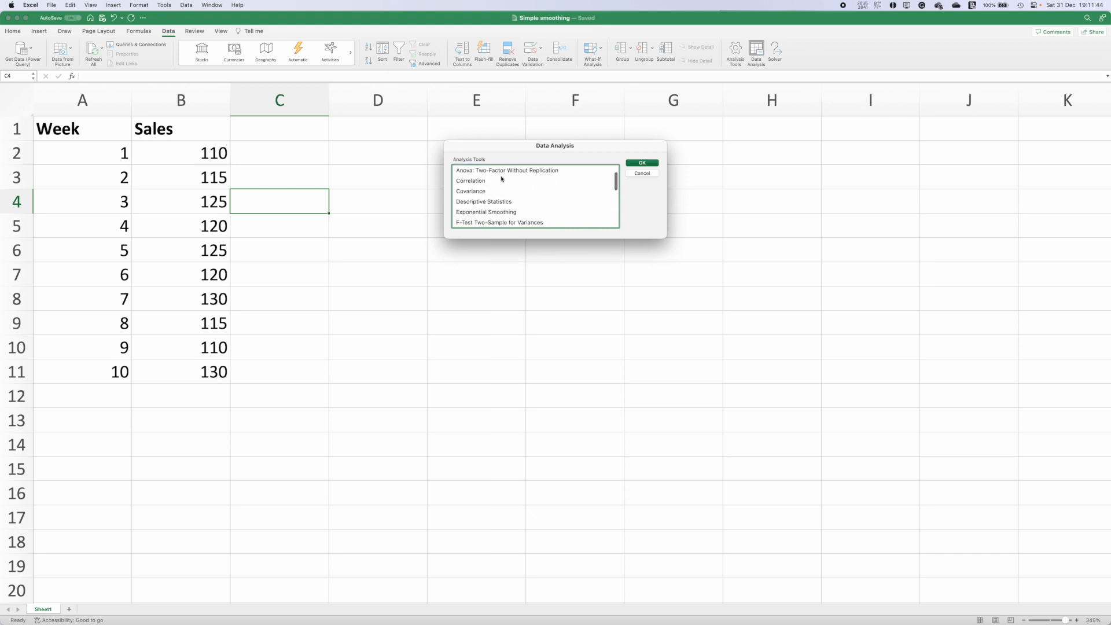
scroll(501, 179, "up", 3)
scroll(501, 179, "down", 3)
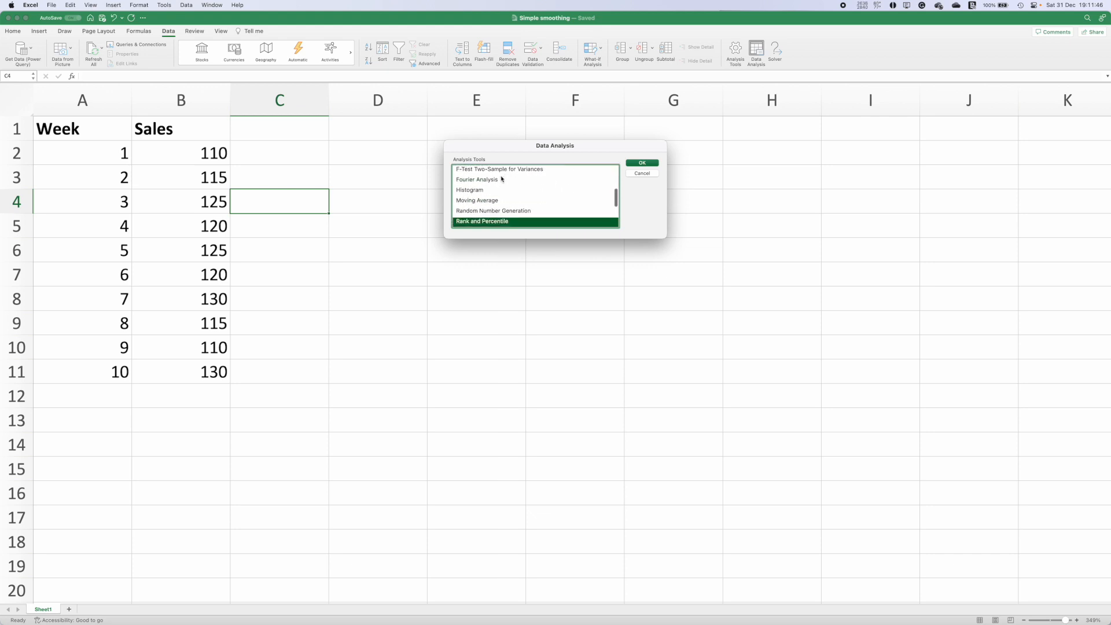
left_click(489, 200)
left_click(643, 164)
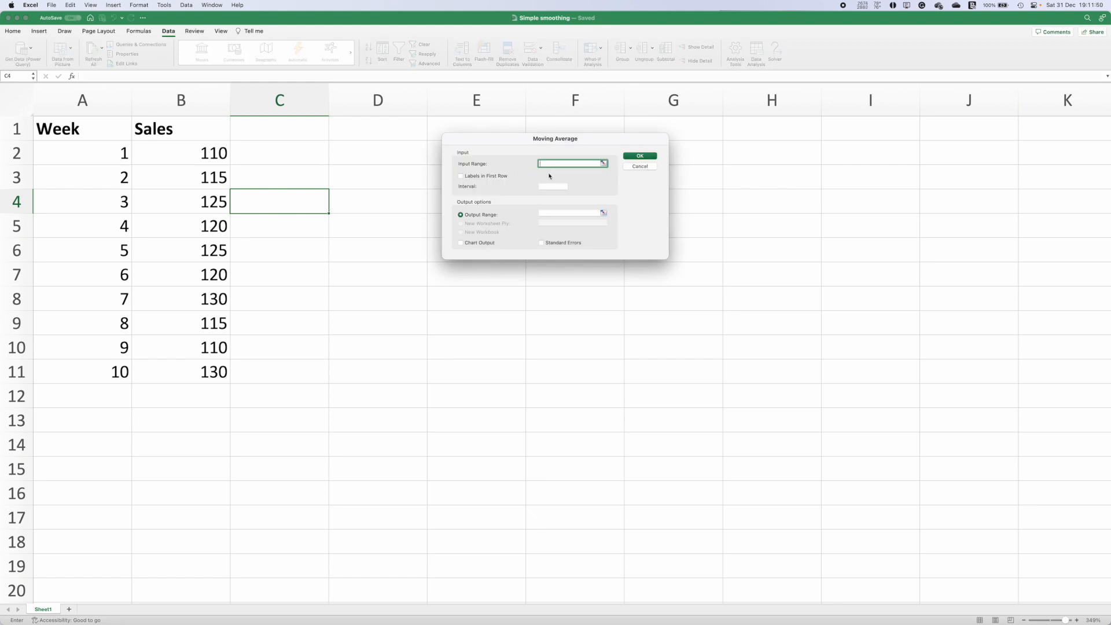
Step: Set the input range to $B$1:$B$11 with labels in the first row and an interval of 2
left_click(603, 163)
left_click_drag(193, 128, 187, 365)
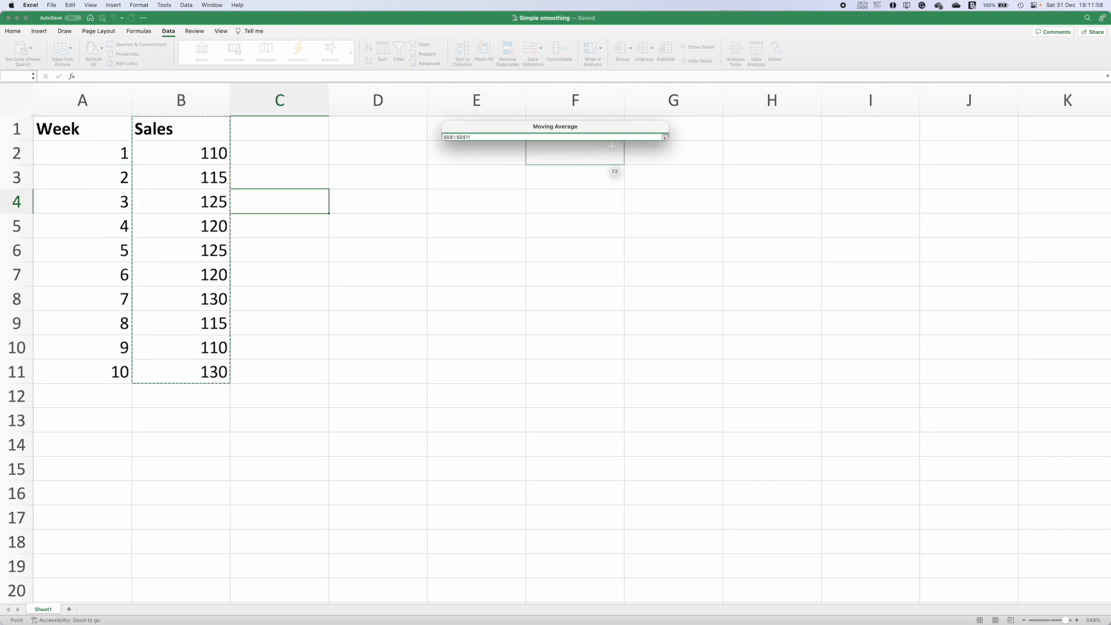
key("Return")
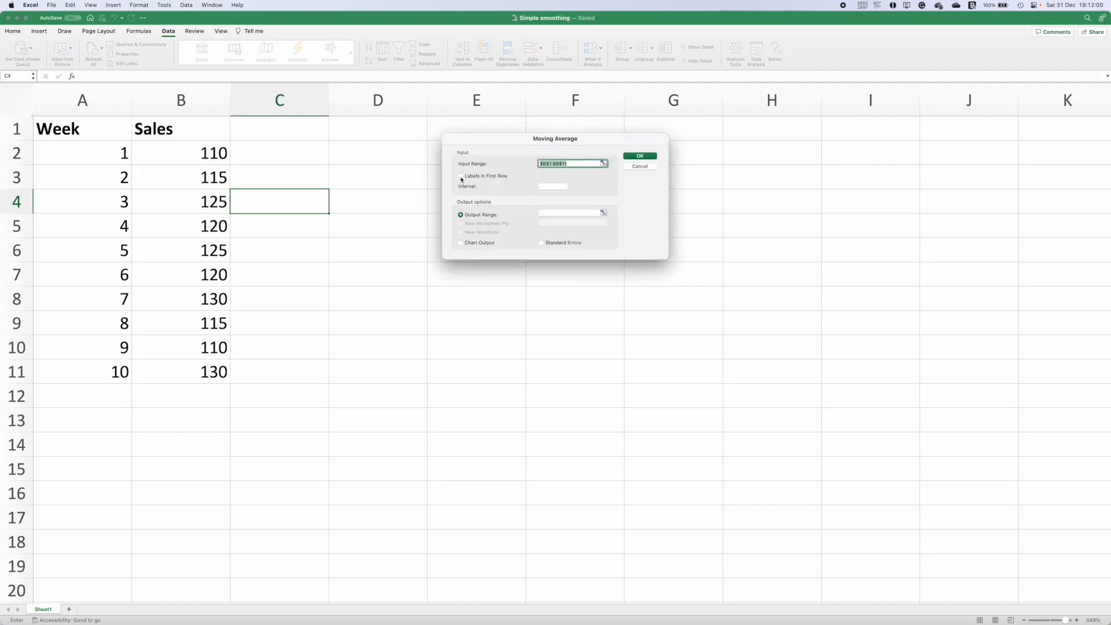
left_click(461, 177)
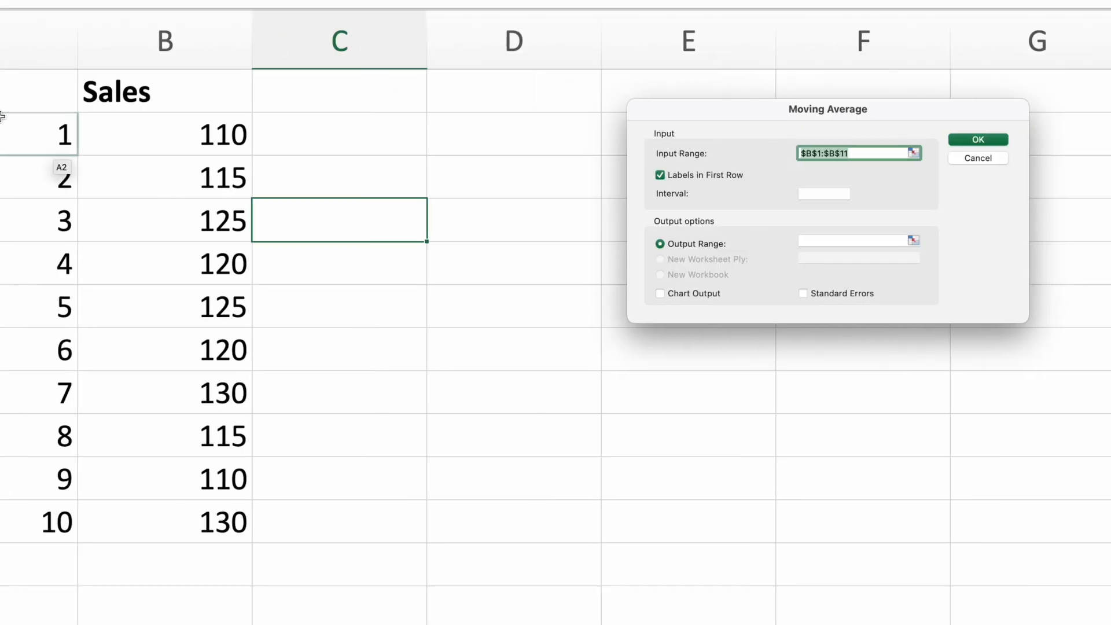
left_click(832, 192)
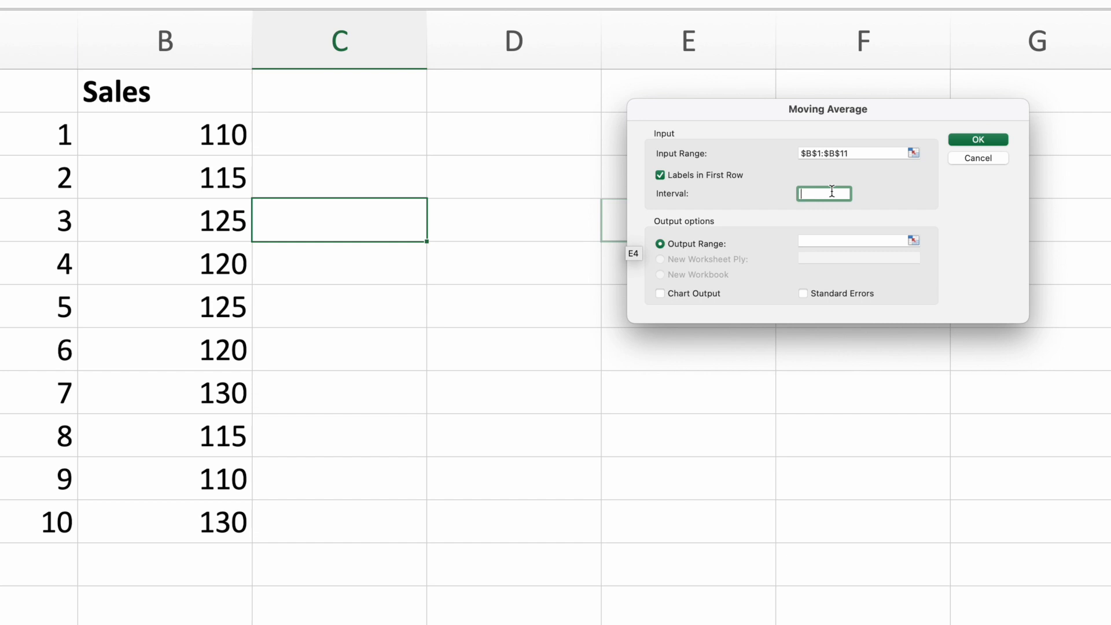
type("2")
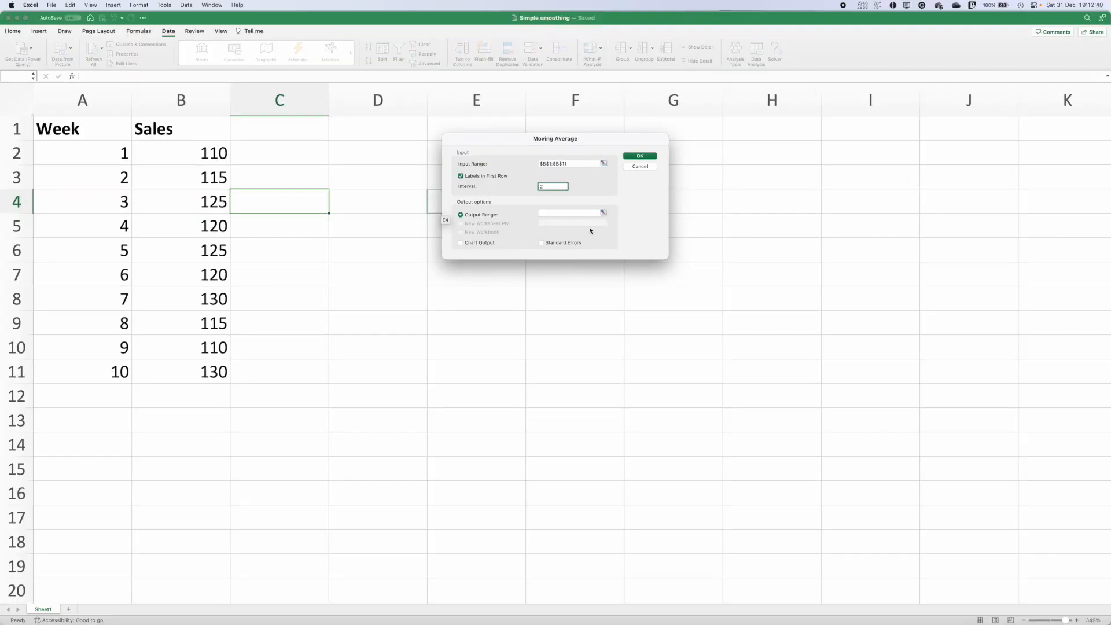
Step: Set the output range to $C$3 and run the moving average
left_click(603, 213)
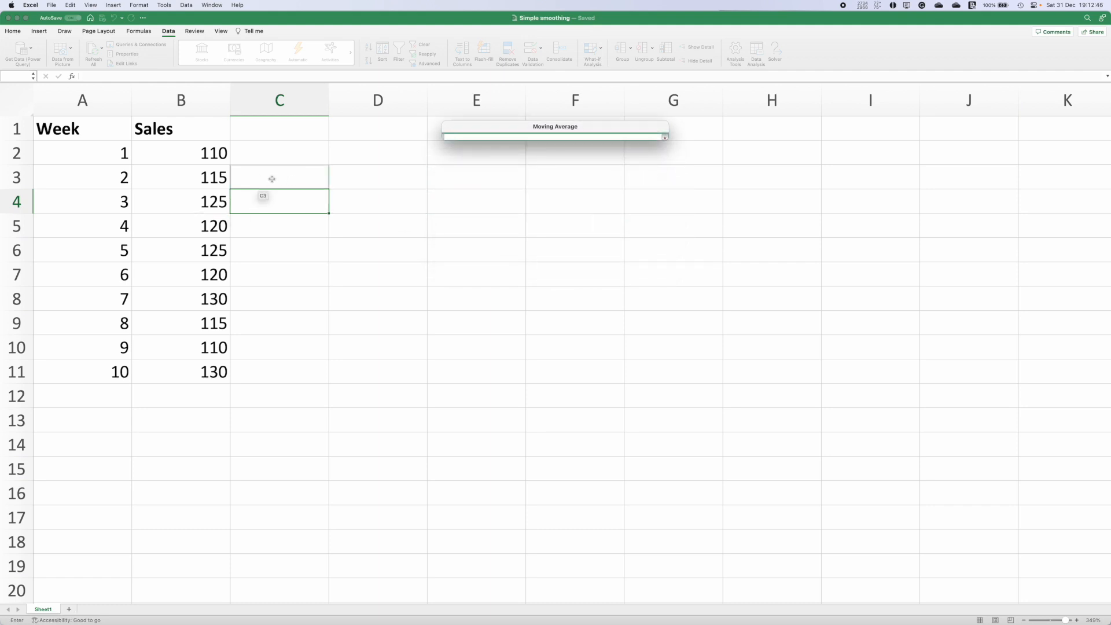
left_click(250, 177)
left_click(260, 153)
left_click(268, 129)
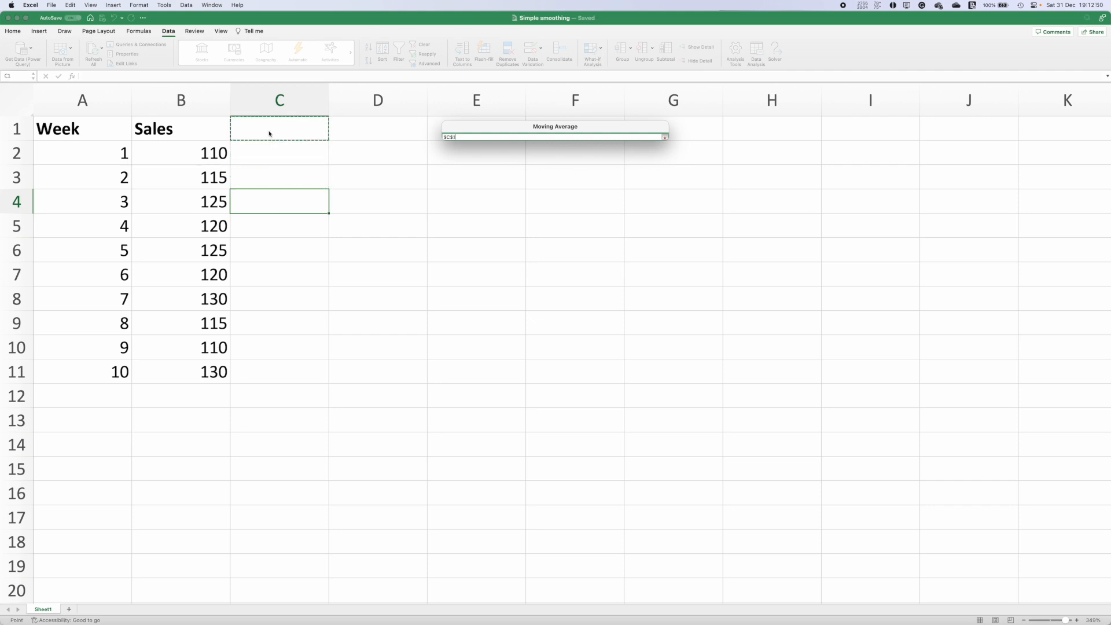
left_click(272, 220)
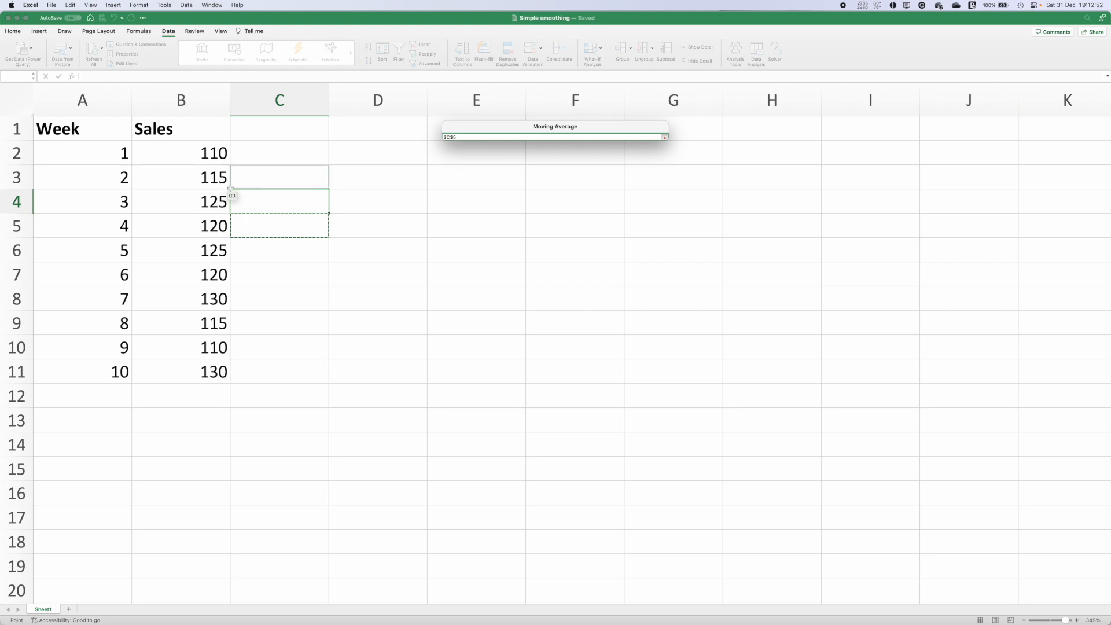
left_click(289, 182)
key("Return")
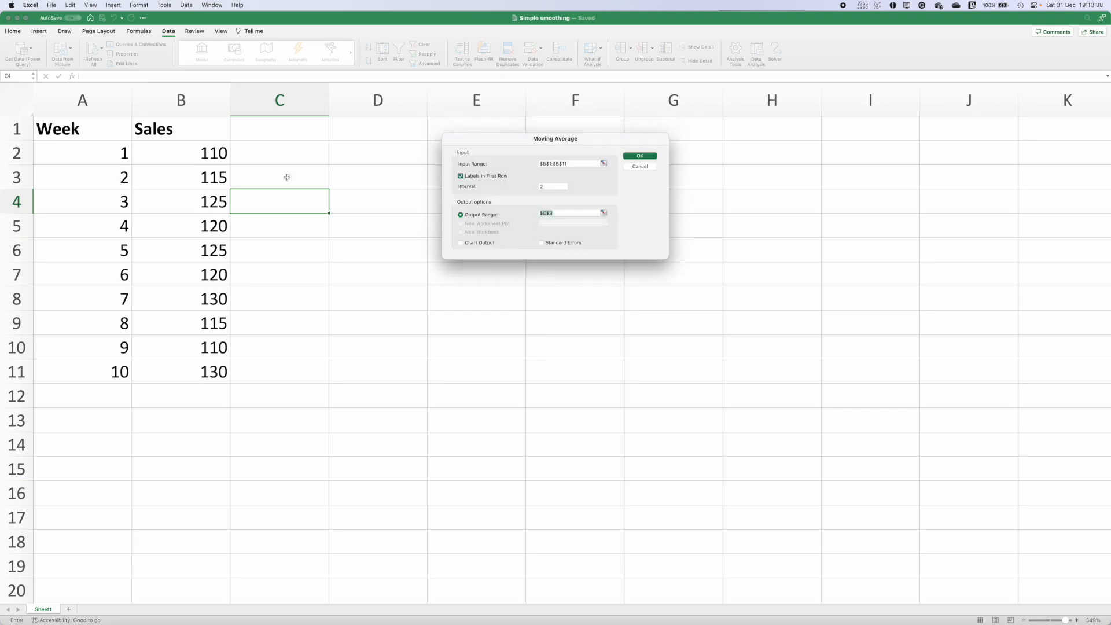
left_click(651, 157)
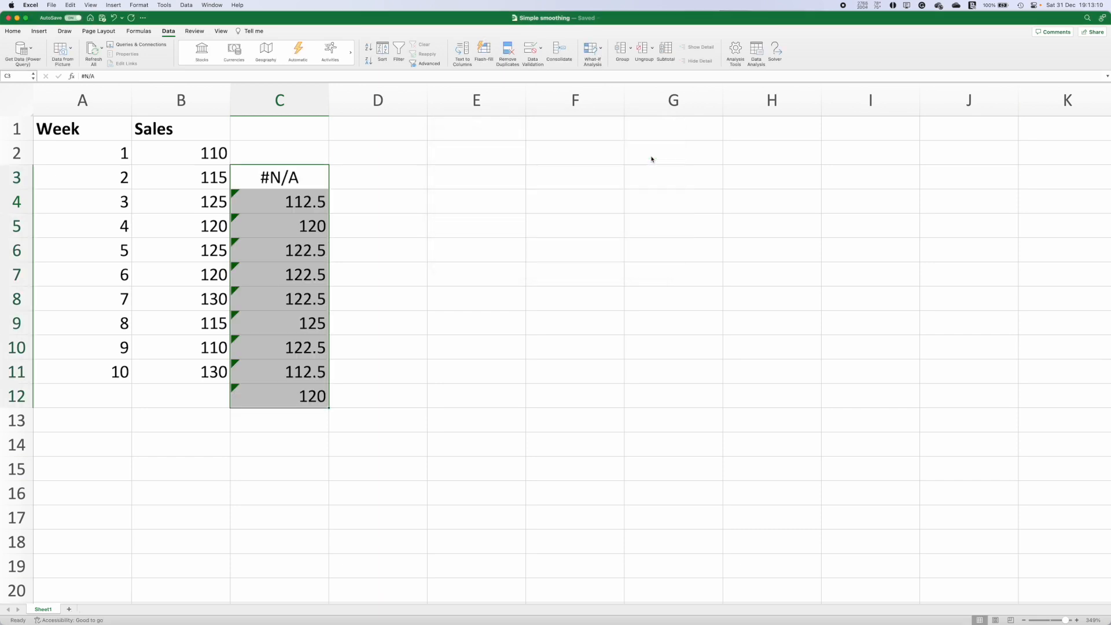
Step: Inspect the moving-average formulas in several cells of column C
left_click(256, 210)
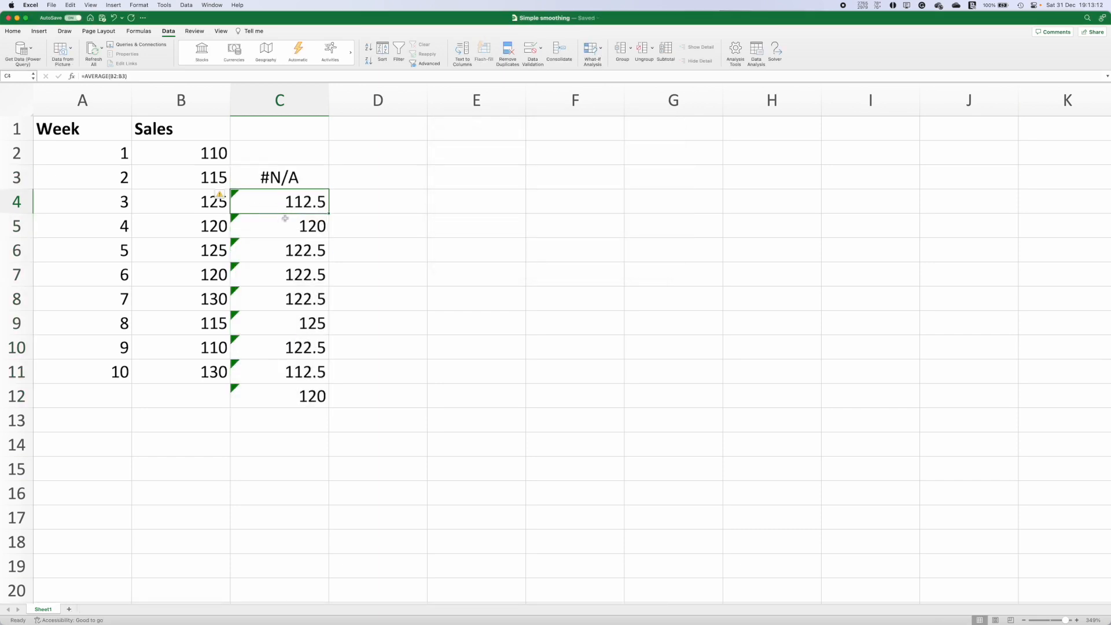
left_click(274, 246)
left_click(274, 292)
left_click(274, 353)
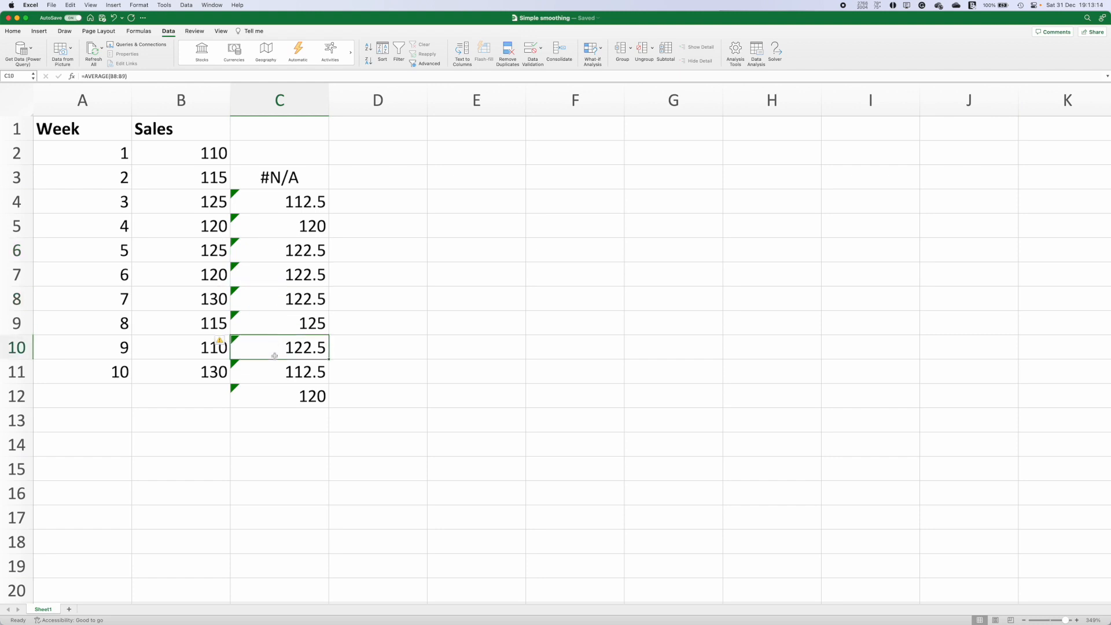
left_click(274, 389)
Step: Enter week 11 in cell A12
left_click(116, 396)
type("11")
key("Tab")
Step: Try a yellow font colour on the week-11 forecast in C12, then undo it
left_click(267, 386)
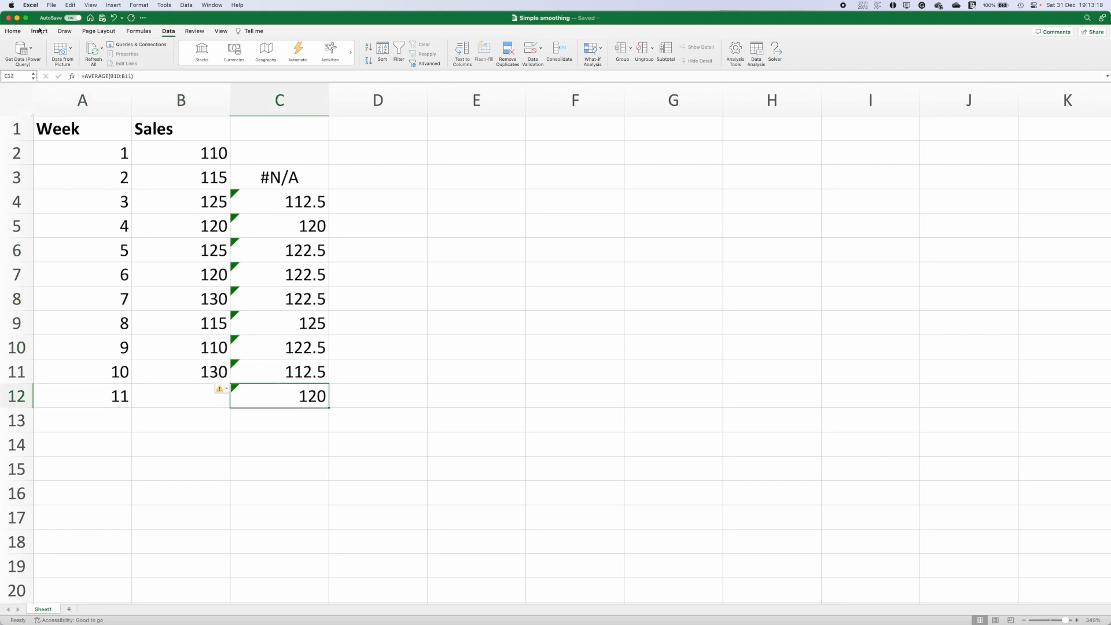
left_click(13, 31)
left_click(163, 61)
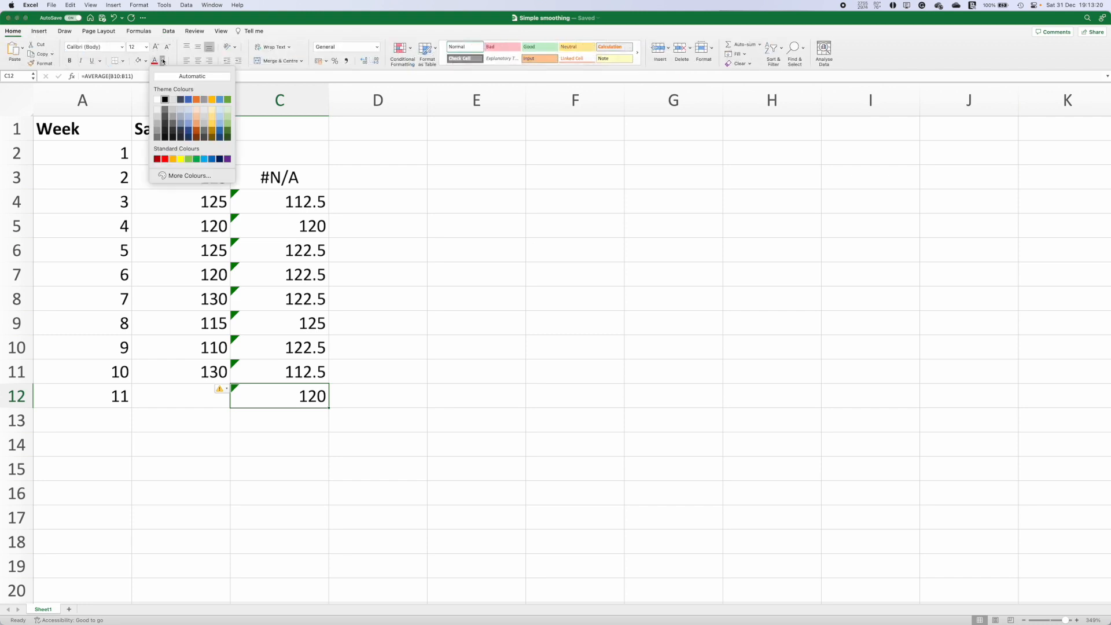
left_click(180, 158)
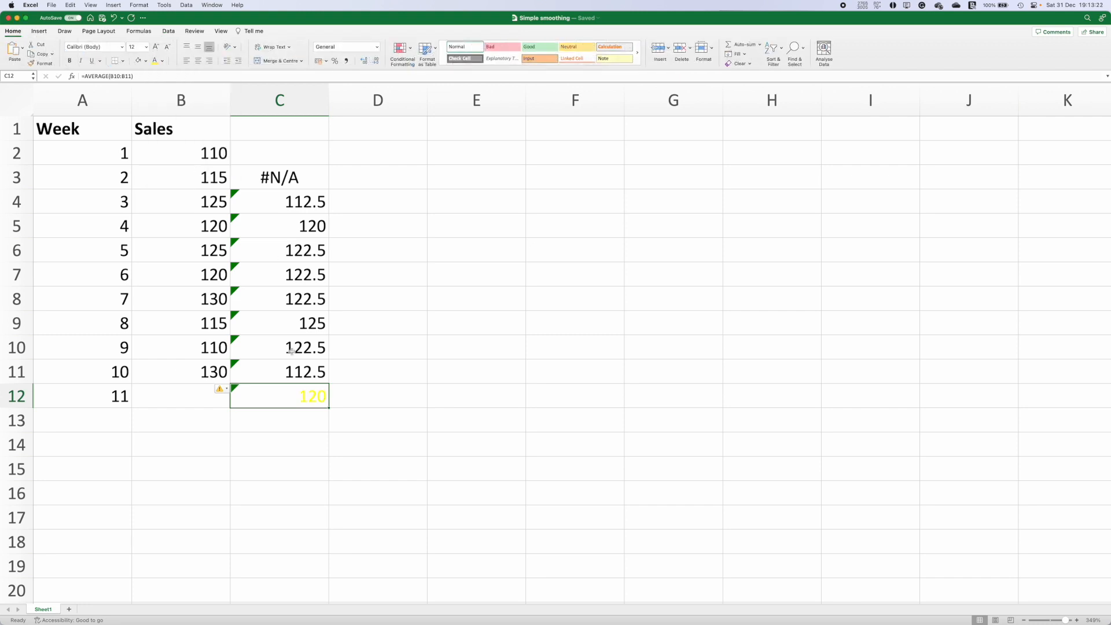
key("super+z")
Step: Highlight the week-11 forecast cell C12 with a yellow fill
left_click(147, 61)
left_click(164, 159)
left_click(284, 306)
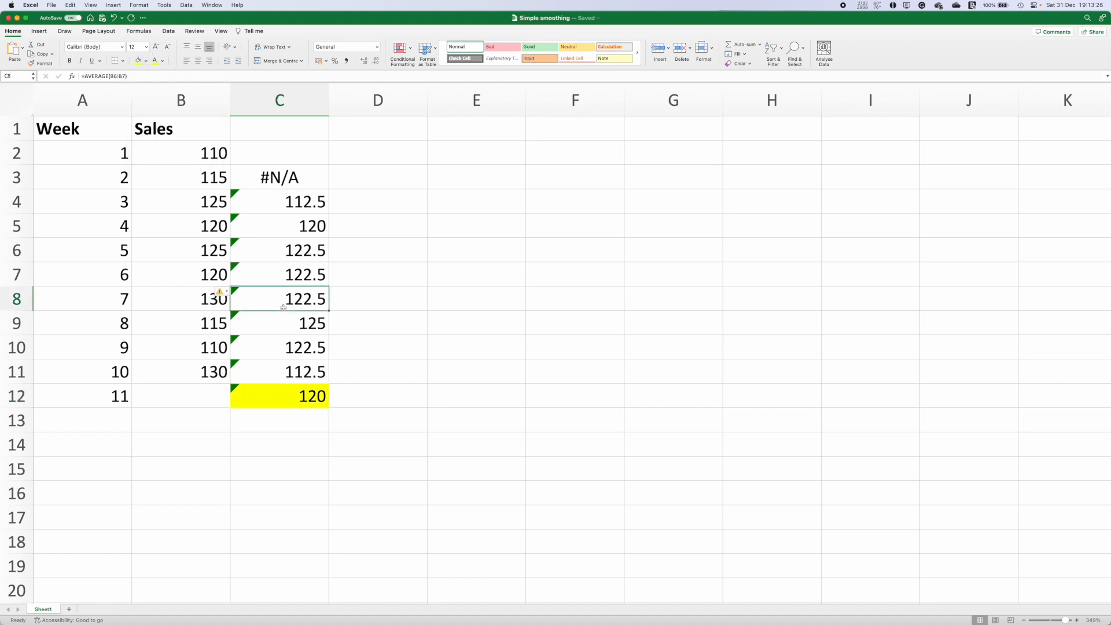
Step: Label column C as 2MA and column D as 3MA in the header row
left_click(279, 126)
type("2")
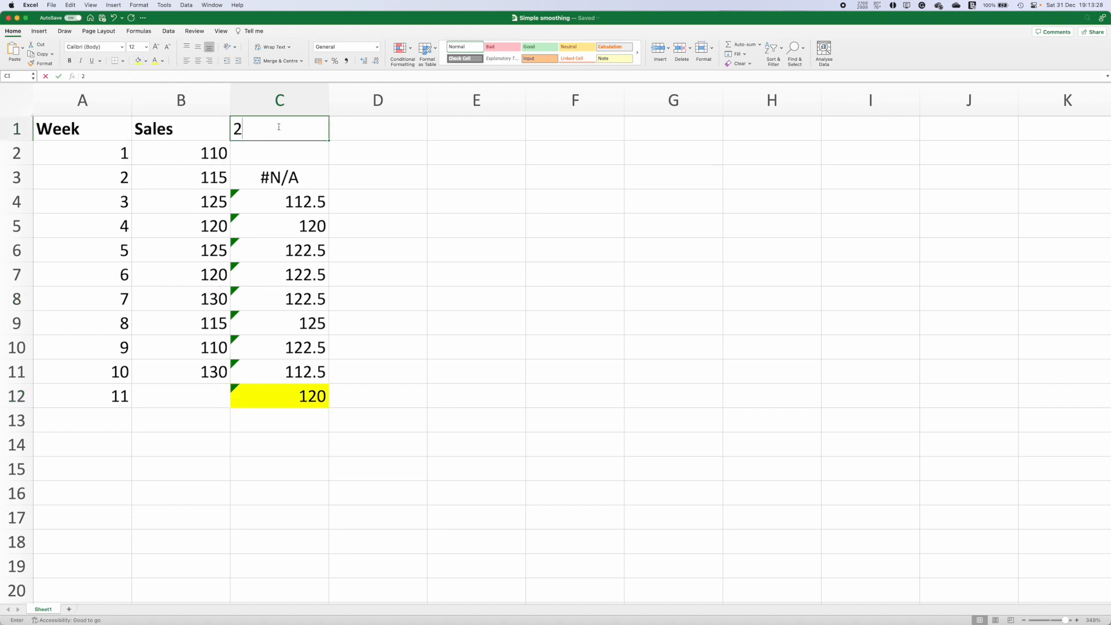
type("MA")
key("Tab")
type("3")
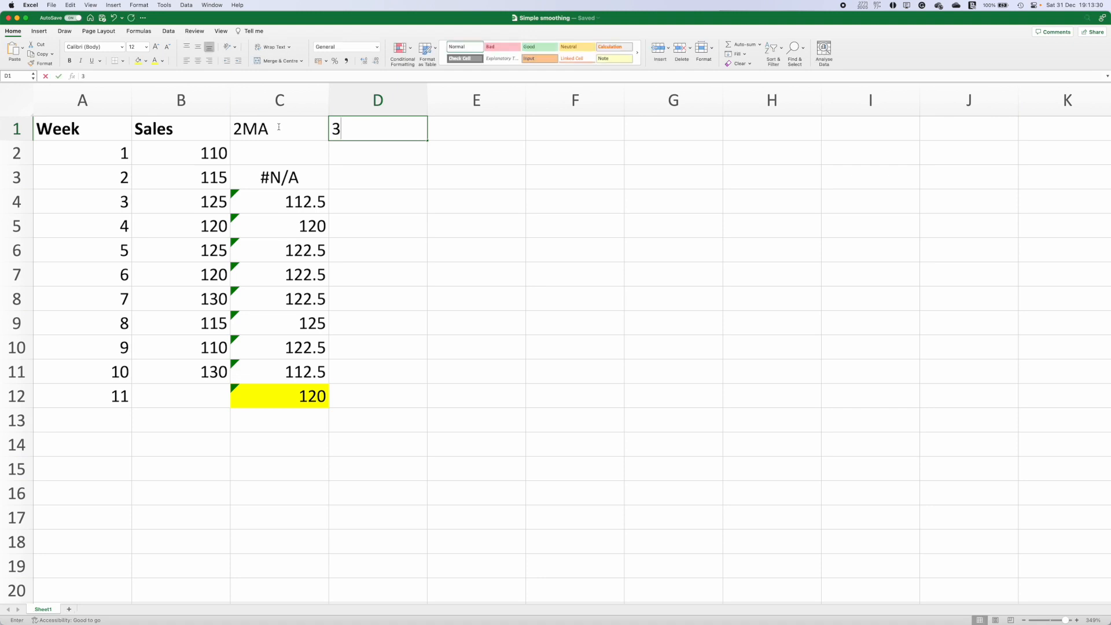
type("MA")
key("Return")
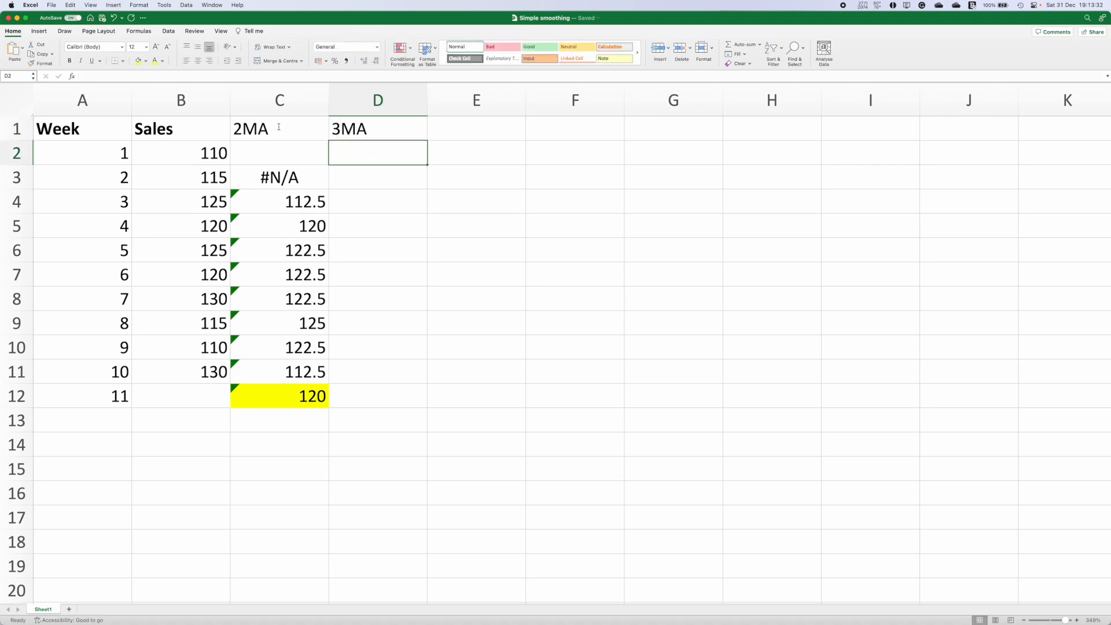
Step: Run a Moving Average on $B$1:$B$11 with interval 3, outputting to $D$3
left_click(167, 31)
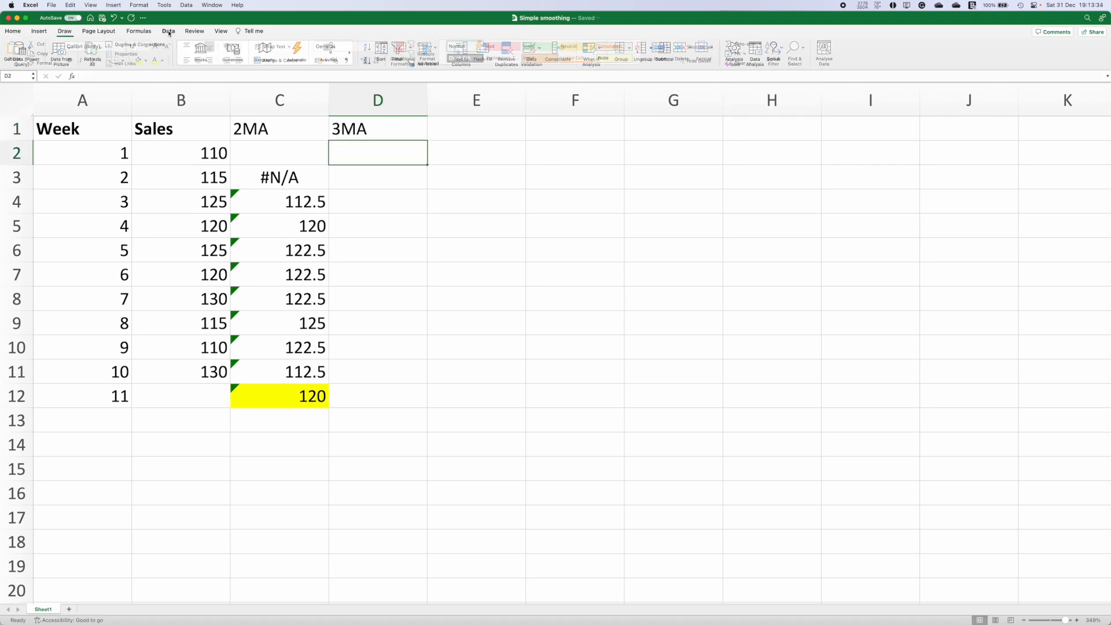
left_click(756, 51)
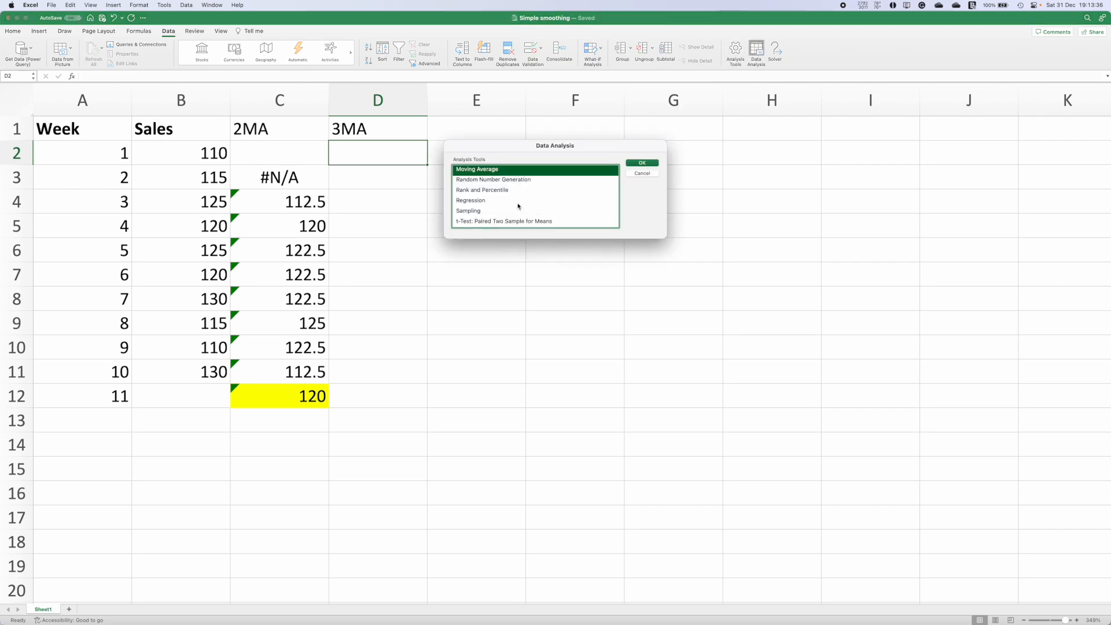
left_click(642, 163)
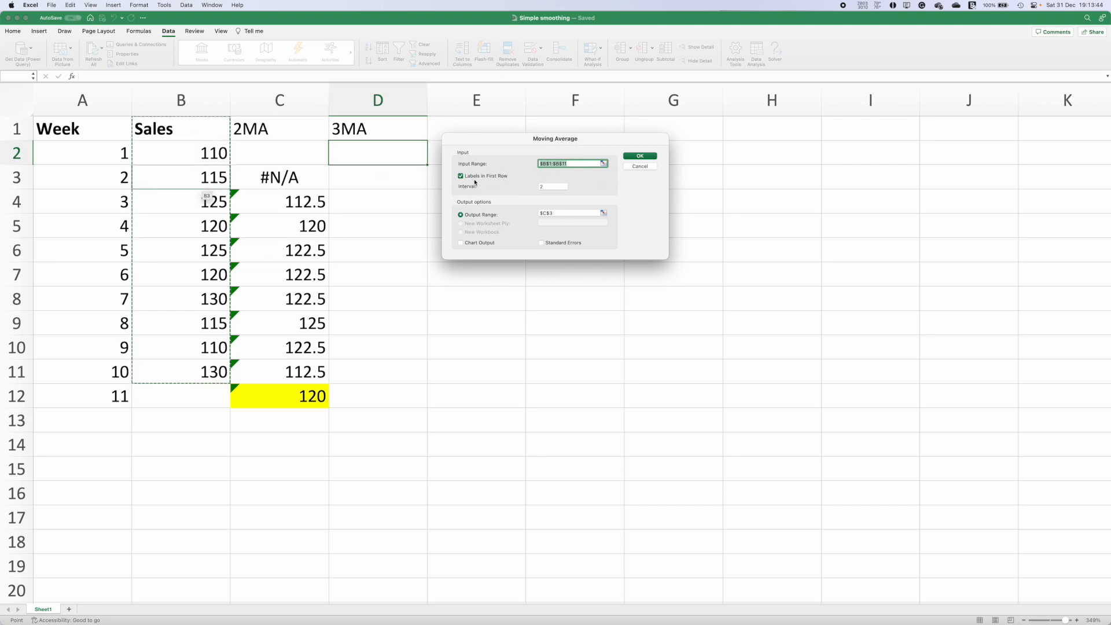
left_click(499, 188)
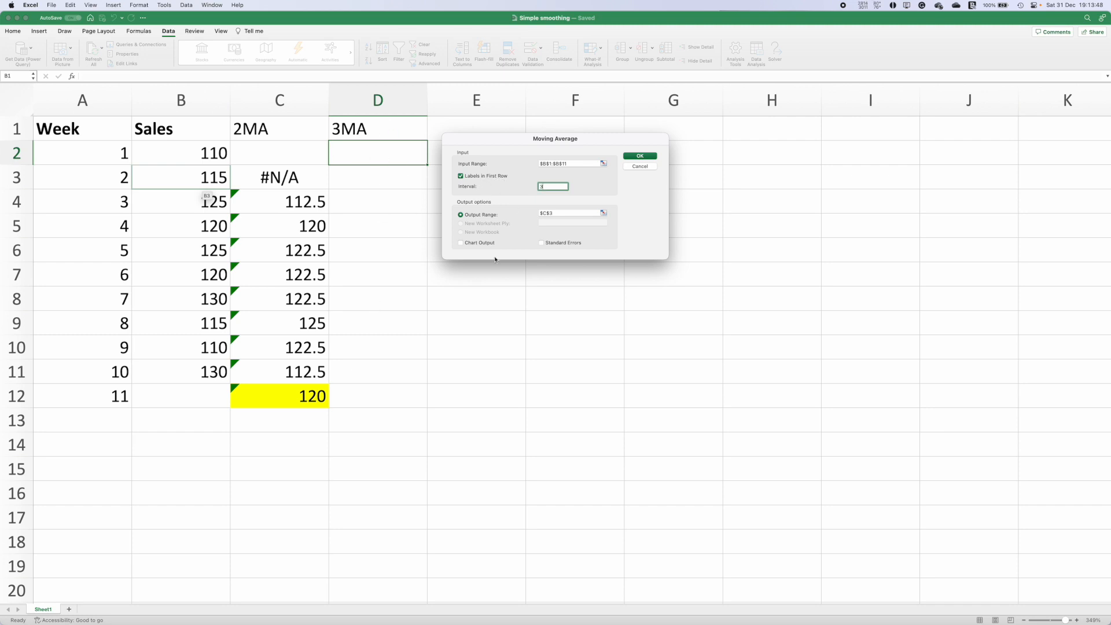
left_click(581, 213)
key("BackSpace")
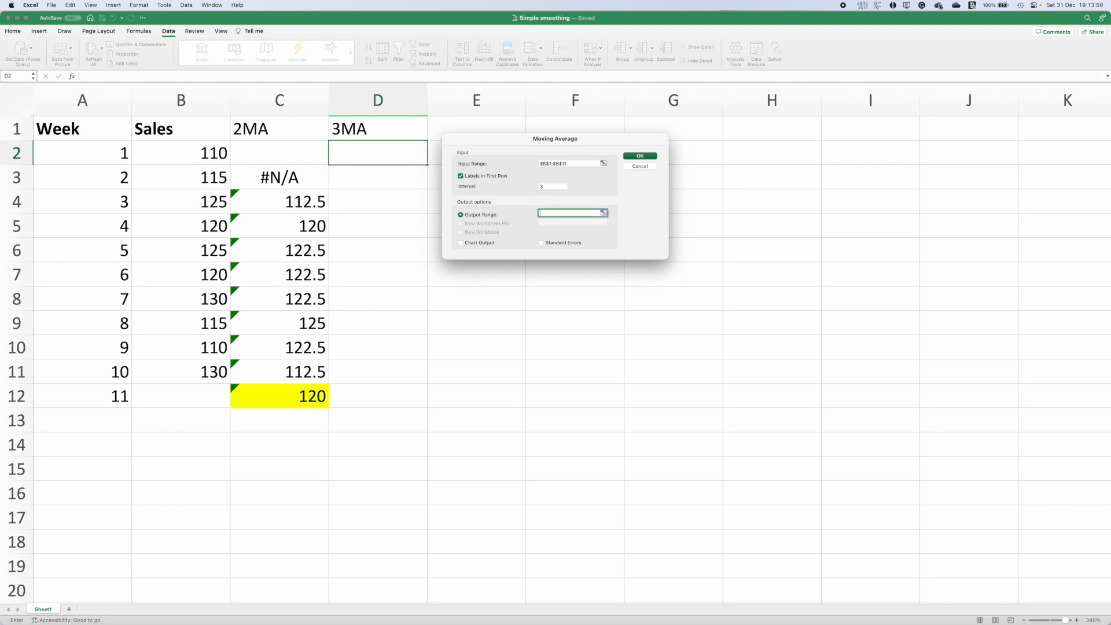
left_click(370, 177)
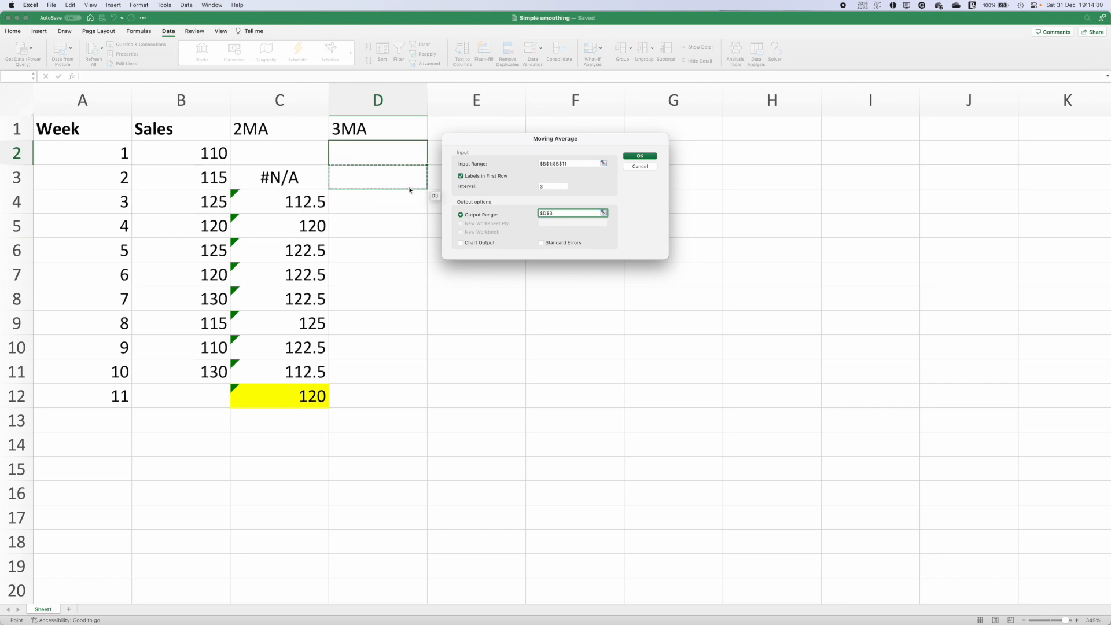
left_click(641, 158)
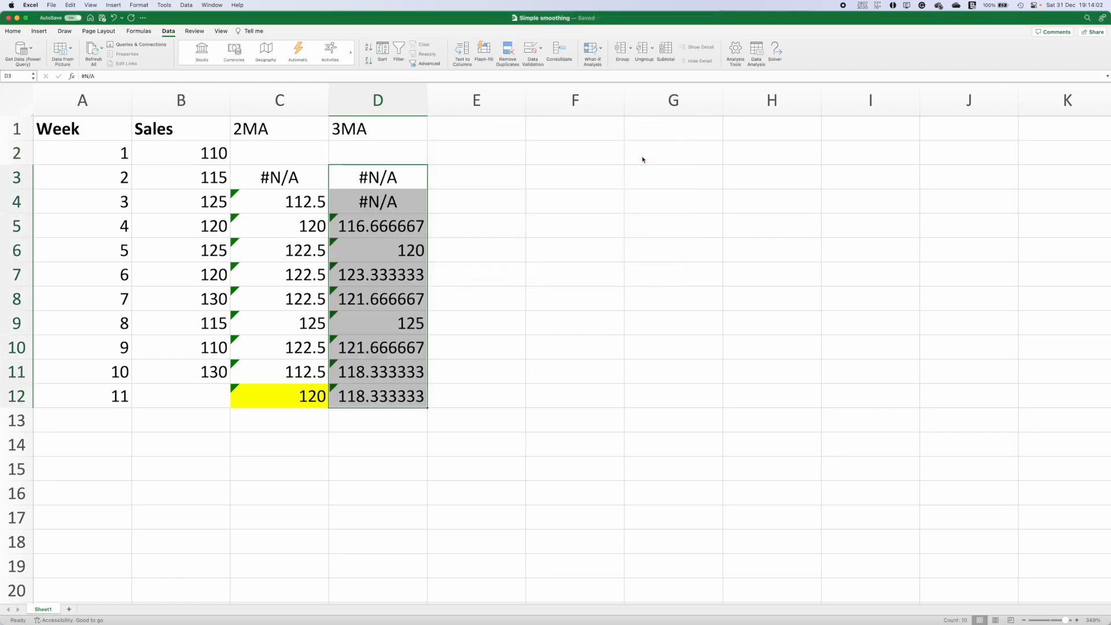
Step: Inspect the 3-week moving-average formula in cell D5
left_click(379, 227)
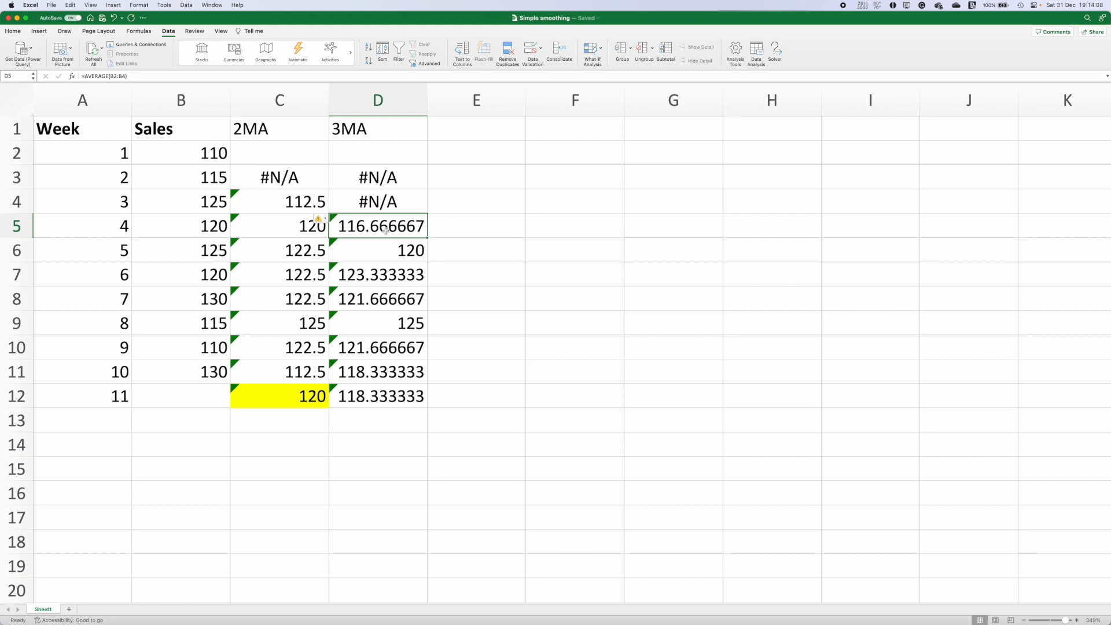
double_click(386, 230)
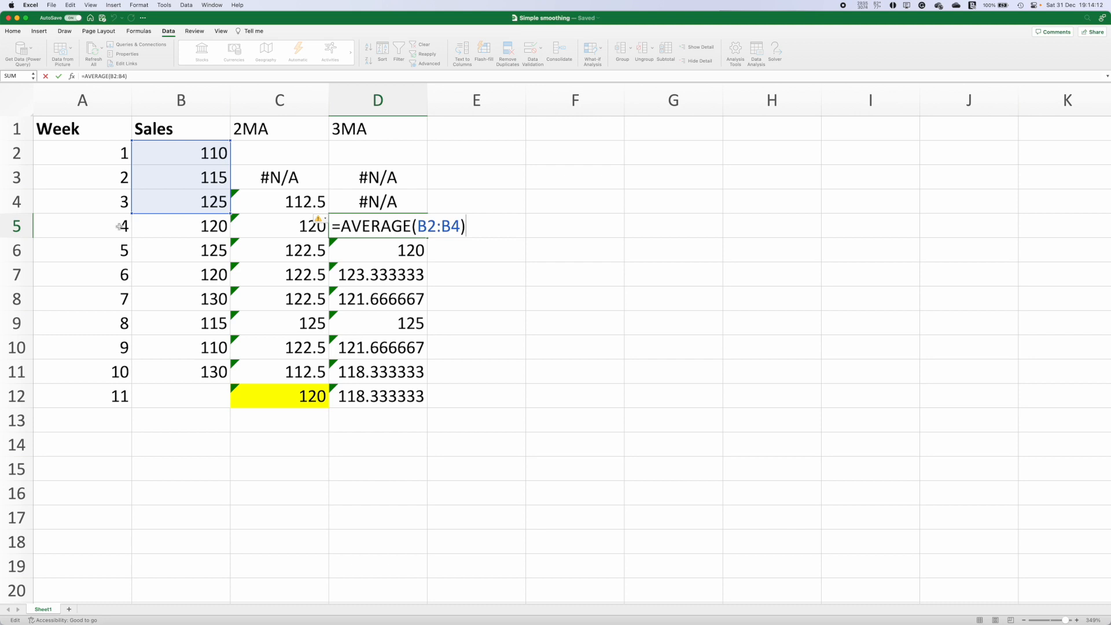
key("Return")
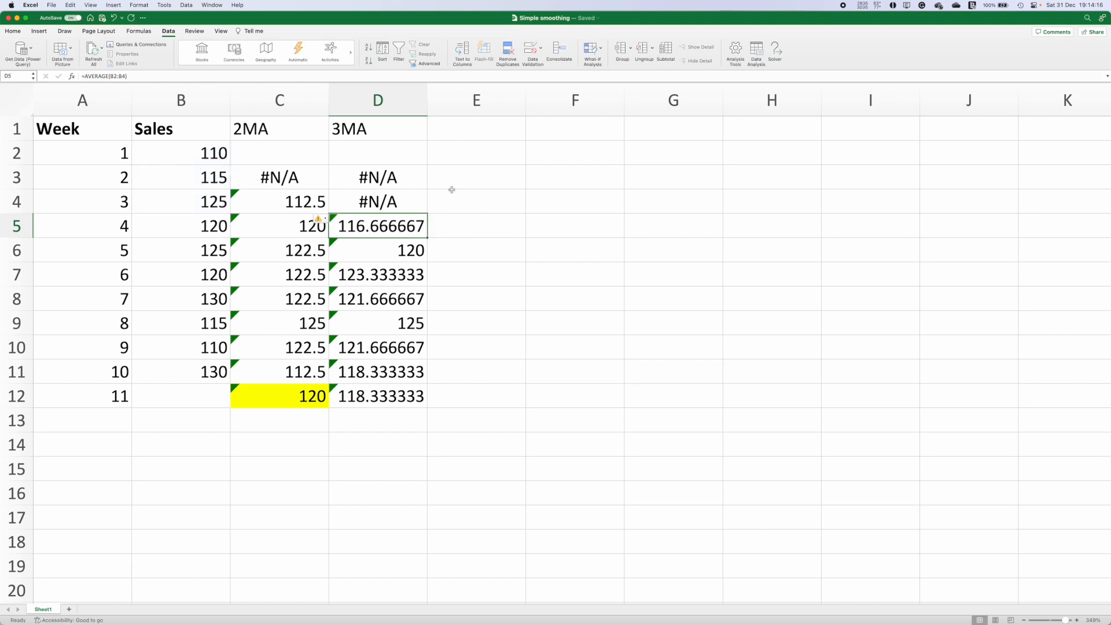
Step: Add the header Error (2MA) in cell E1
left_click(465, 128)
type("Er")
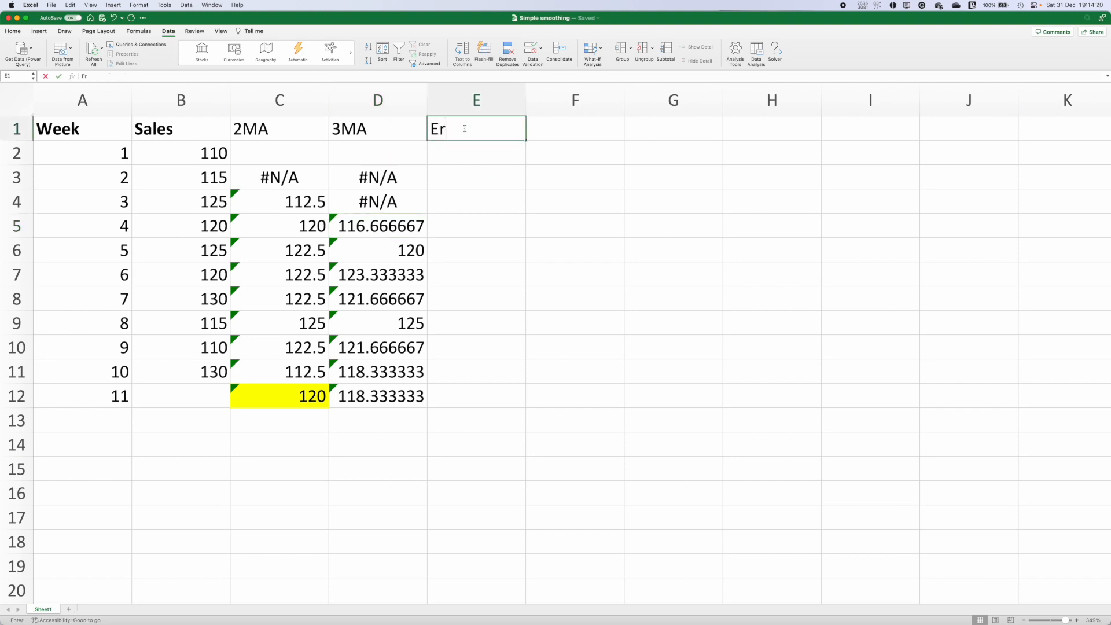
type("ror (2MA(")
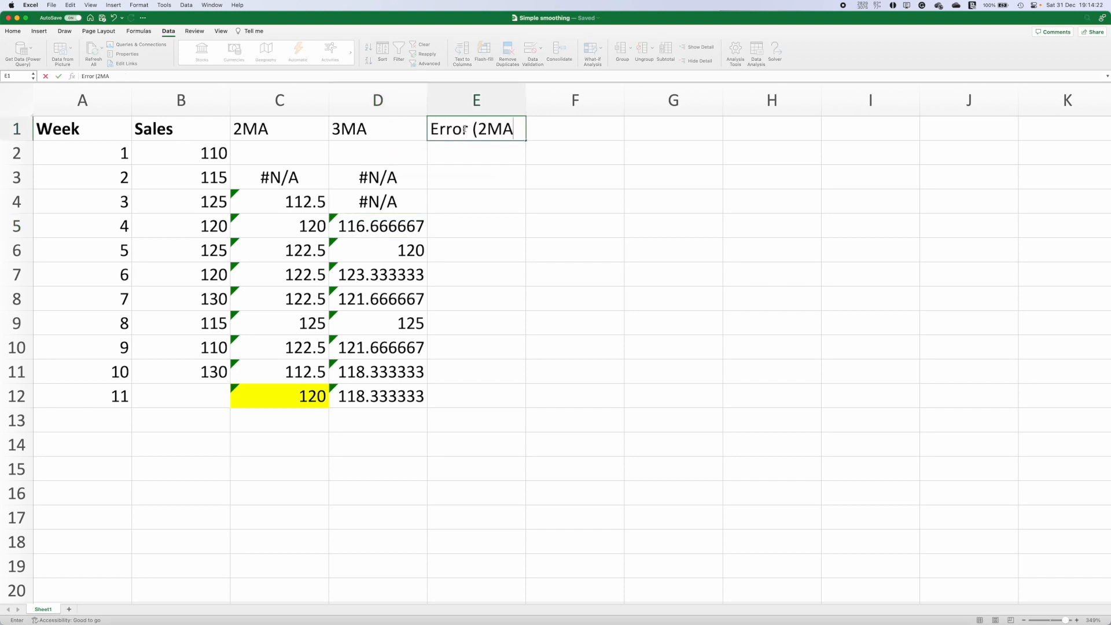
key("BackSpace")
type(")")
key("Return")
key("Down")
key("Down")
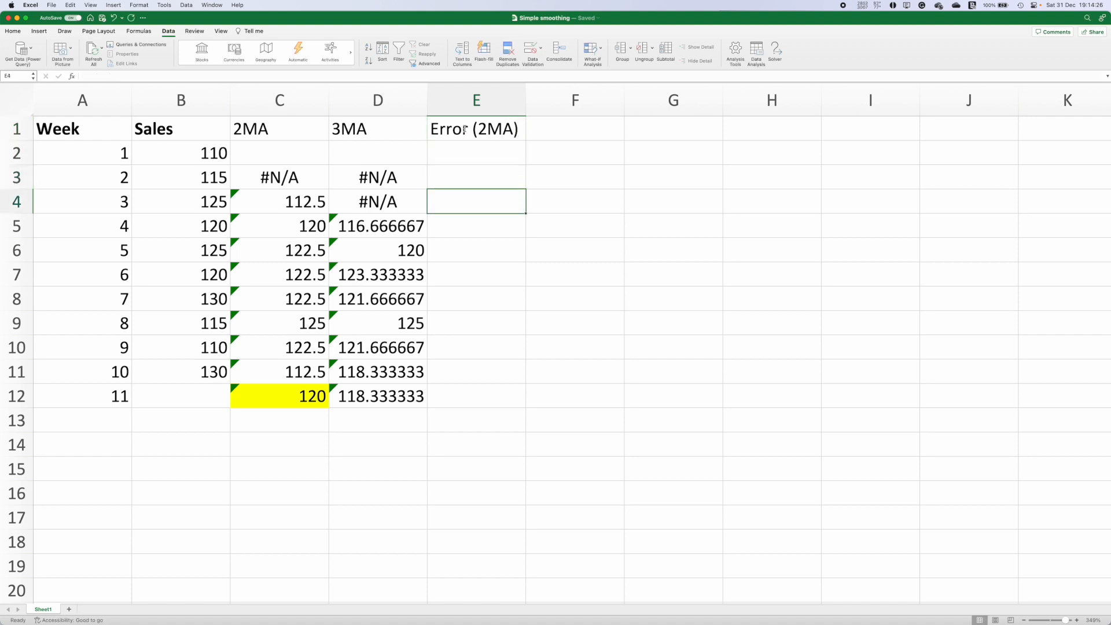
Step: Calculate the 2MA error as =B4-C4 in E4 and fill it down to E11
type("=")
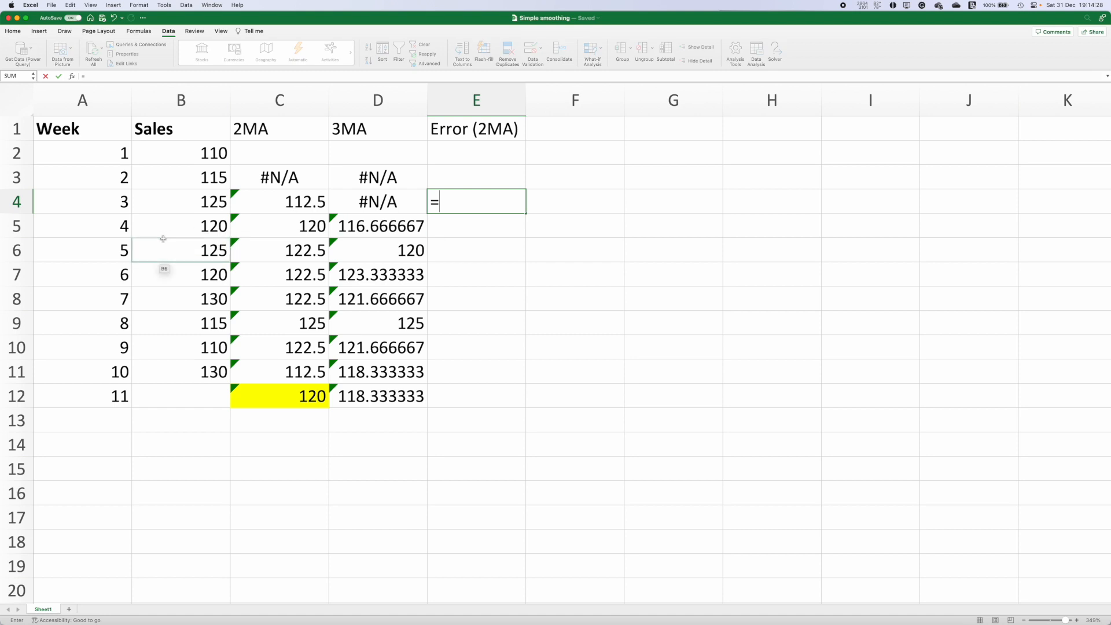
left_click(194, 199)
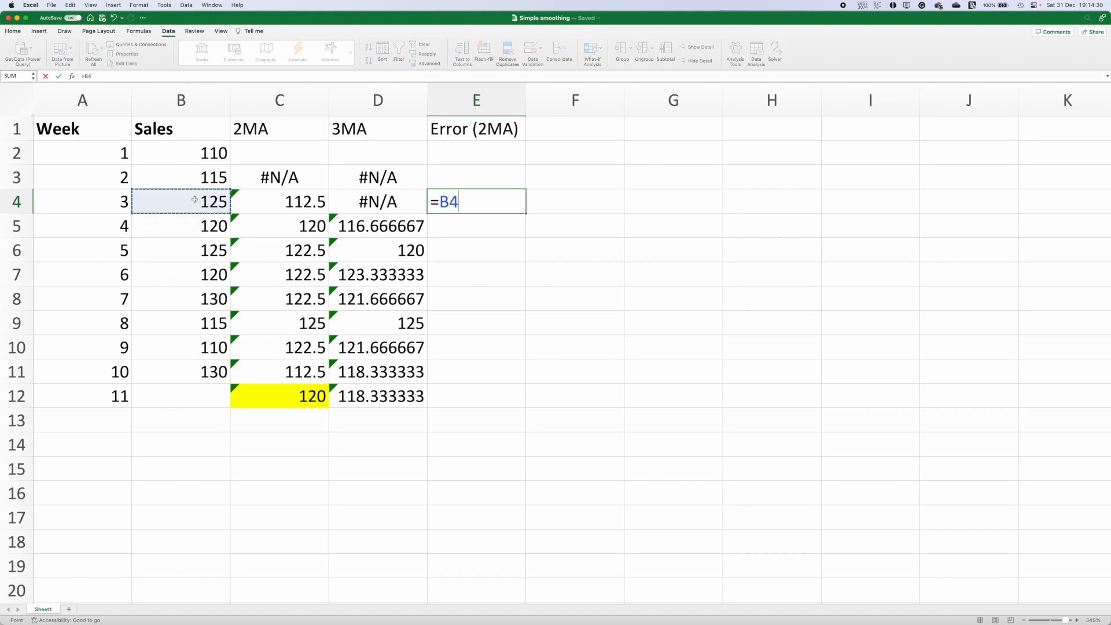
type("-")
left_click(294, 208)
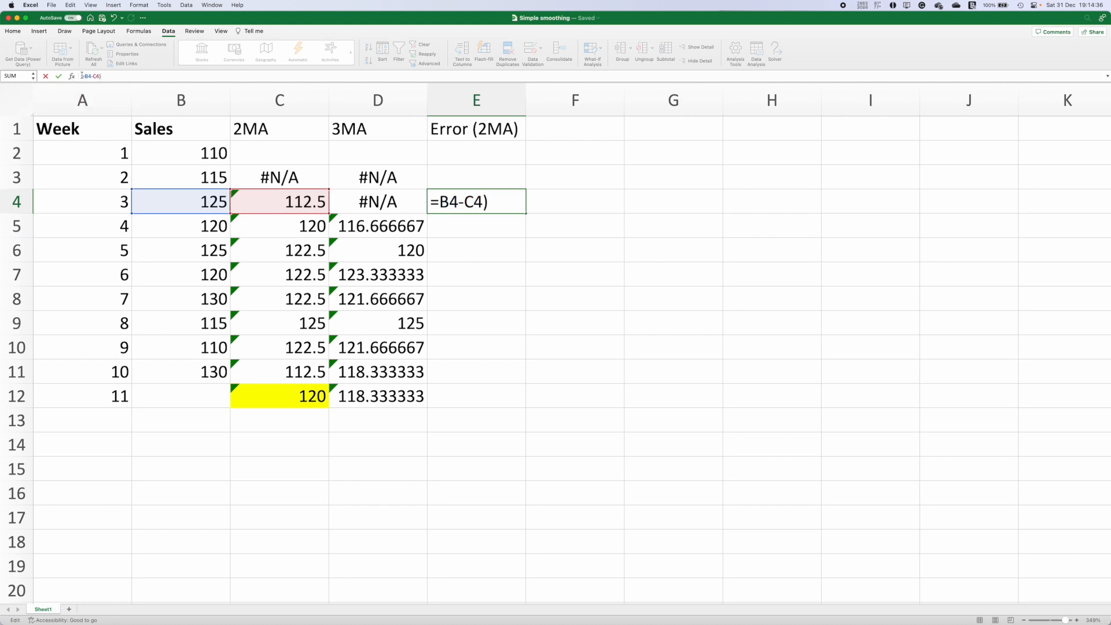
type("(")
key("BackSpace")
key("Return")
left_click(495, 209)
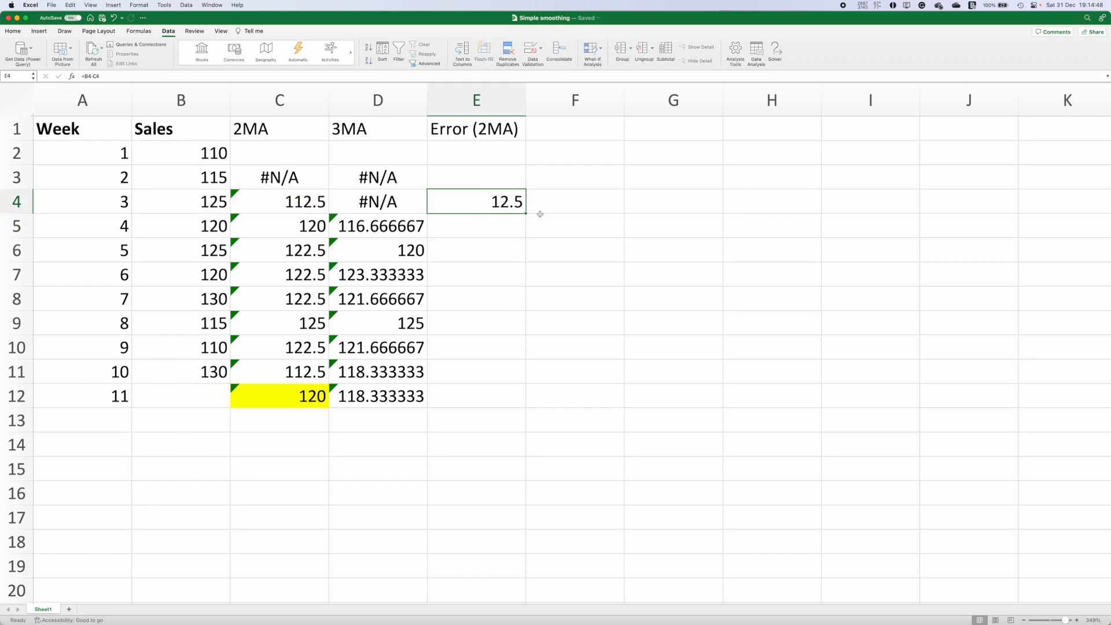
left_click_drag(526, 214, 523, 379)
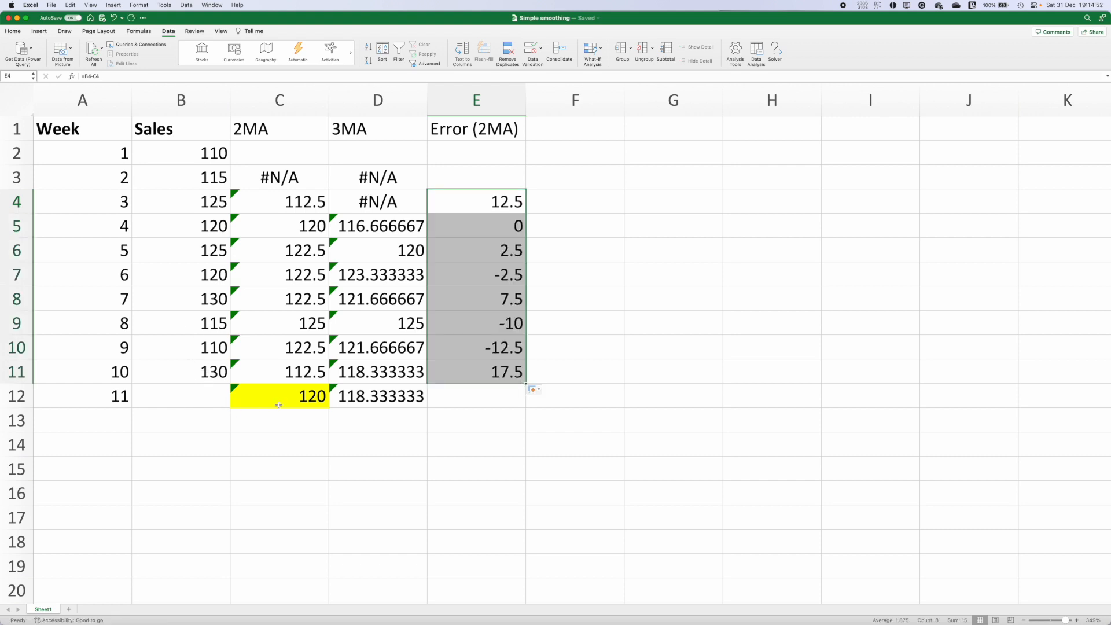
Step: Add the header MSE (2MA) in cell F1
left_click(549, 130)
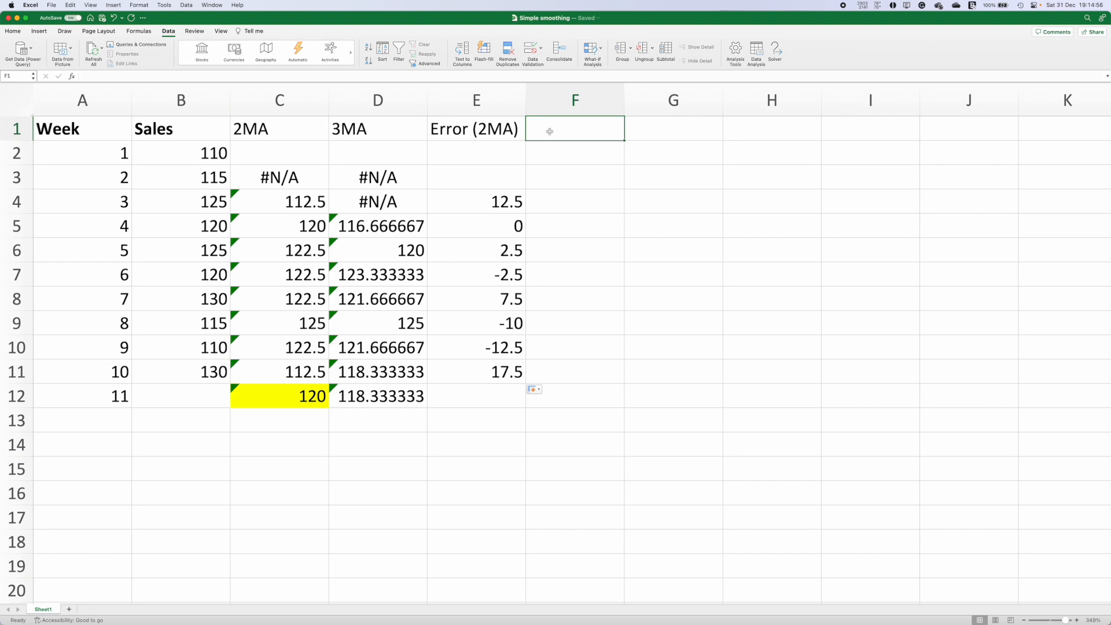
type("MSE (2MA)")
key("Return")
key("Down")
key("Down")
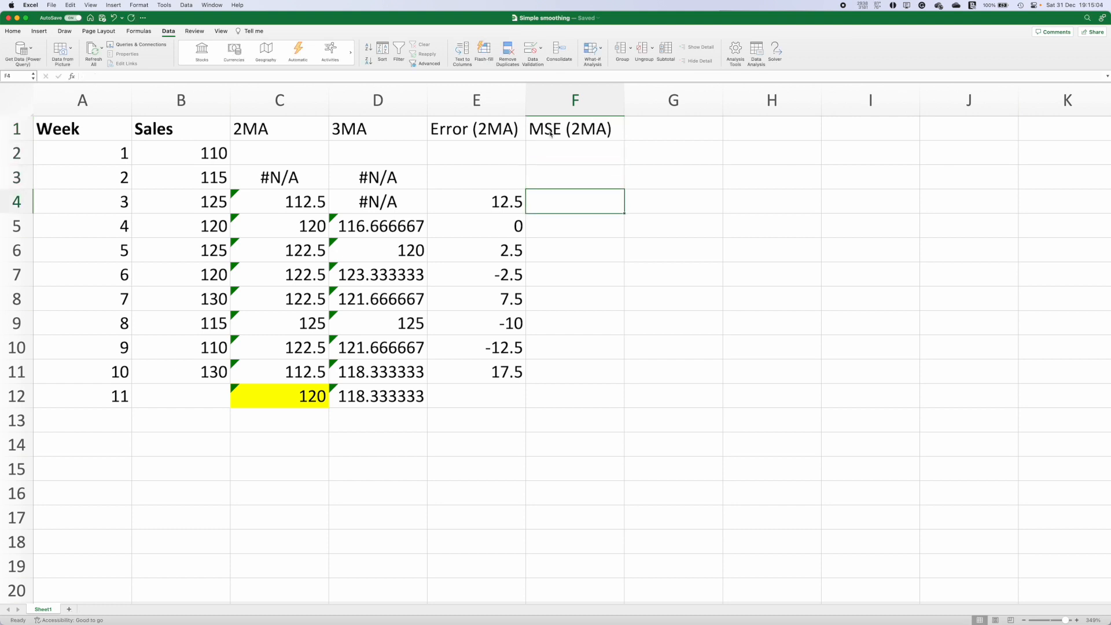
Step: Square the error with =E4^2 in F4 and fill it down to F11
type("=s")
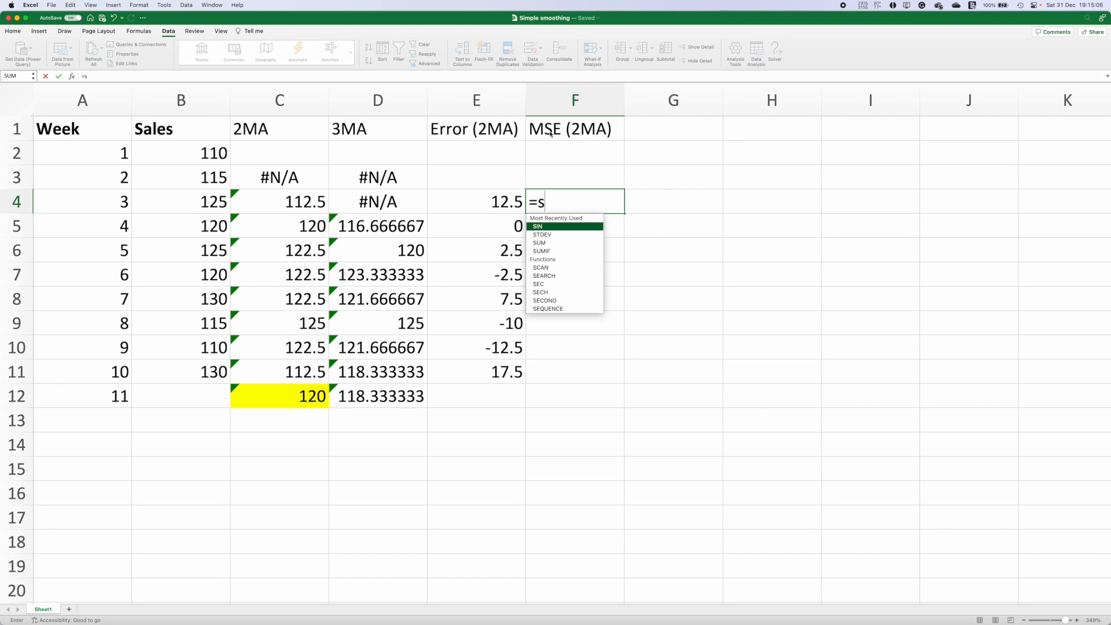
key("BackSpace")
type("sq")
key("BackSpace")
key("BackSpace")
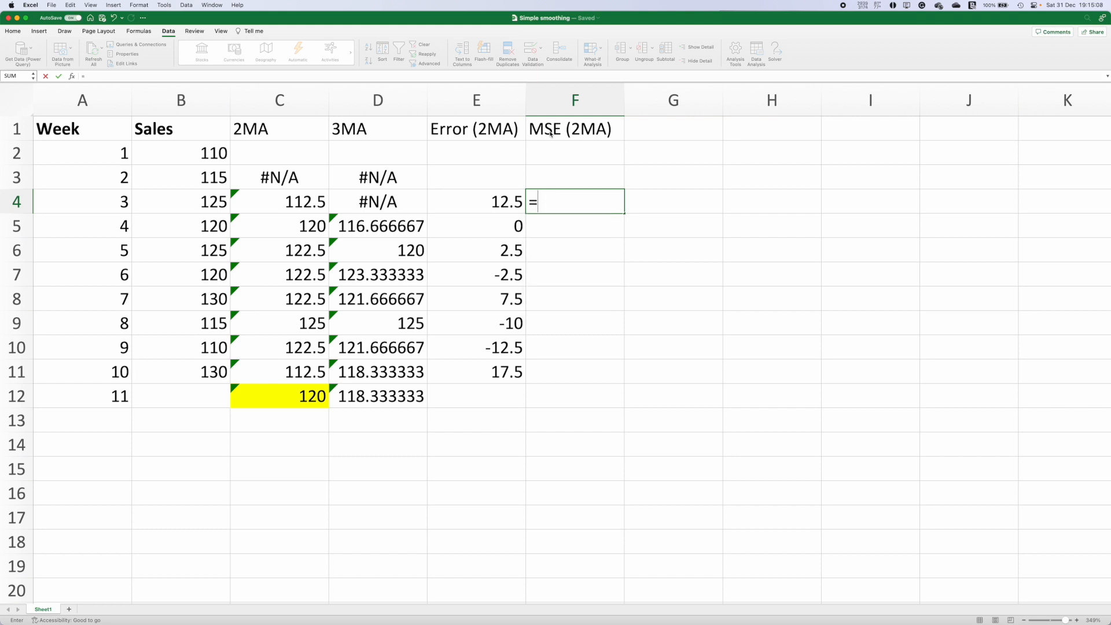
left_click(496, 197)
type("^2")
key("Return")
left_click(613, 202)
left_click_drag(623, 214, 589, 378)
Step: Compute the mean squared error in F12 as =AVERAGE(F4:F11)
left_click(509, 399)
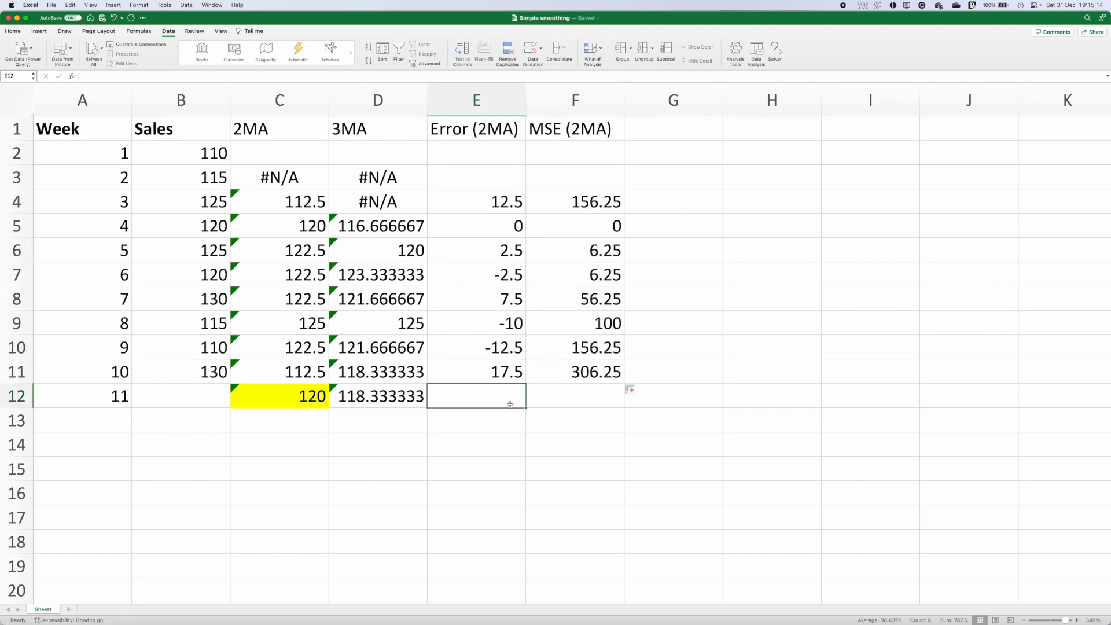
left_click(576, 396)
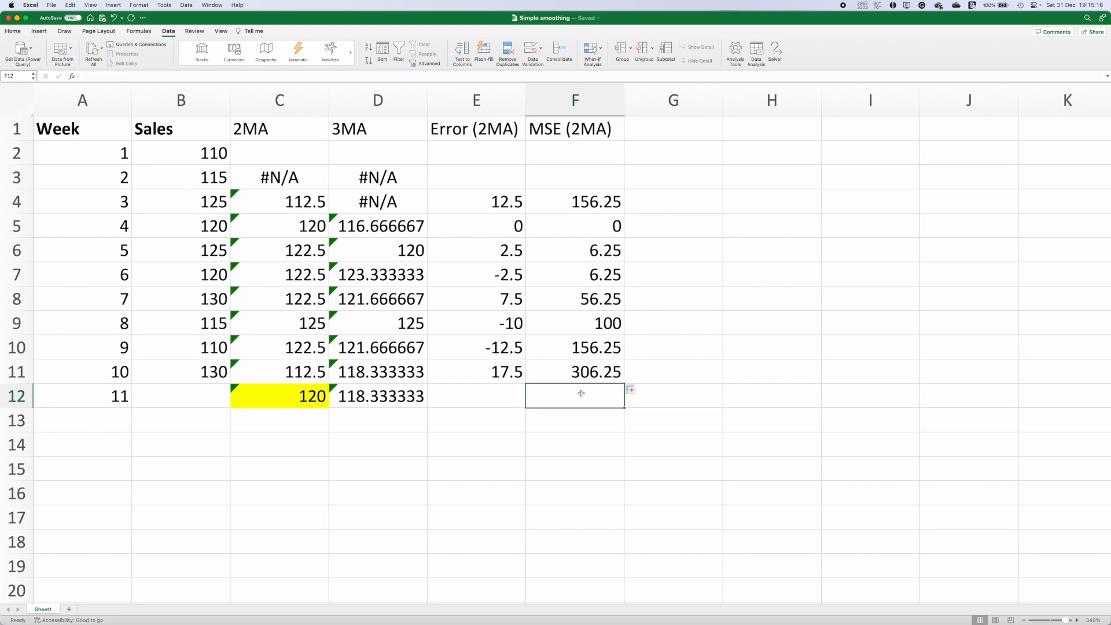
type("=aver")
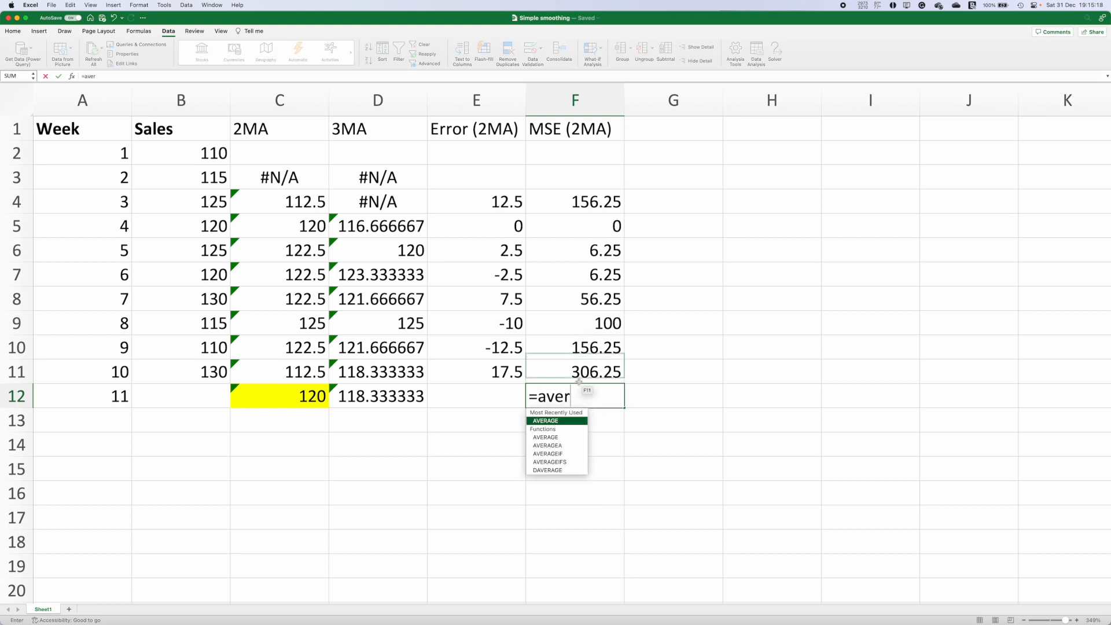
double_click(557, 426)
left_click_drag(578, 201, 577, 371)
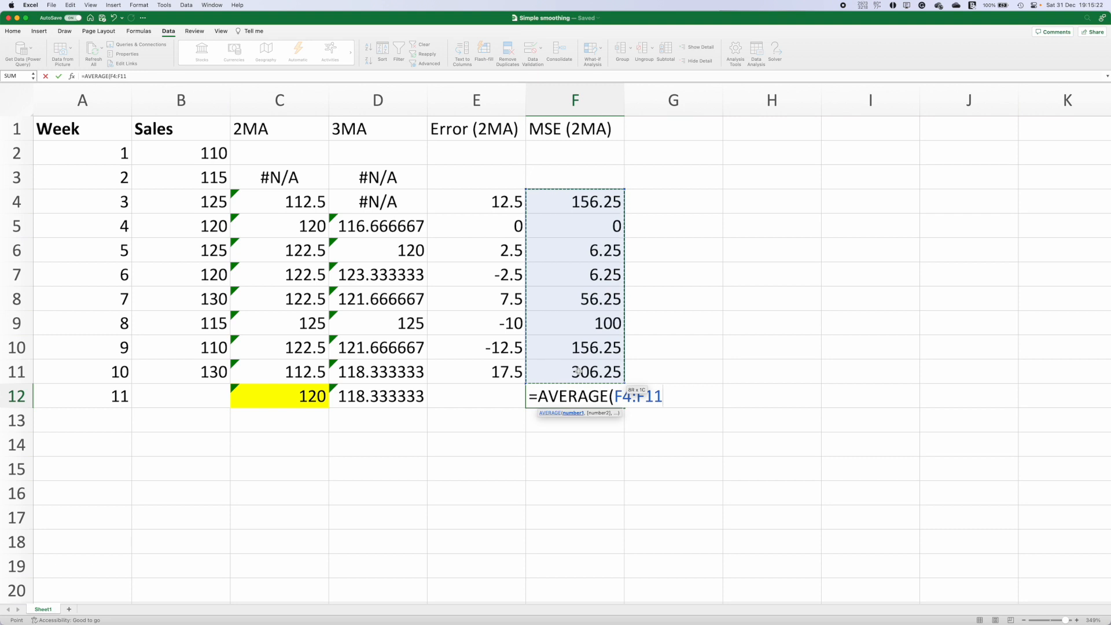
type(")")
key("Return")
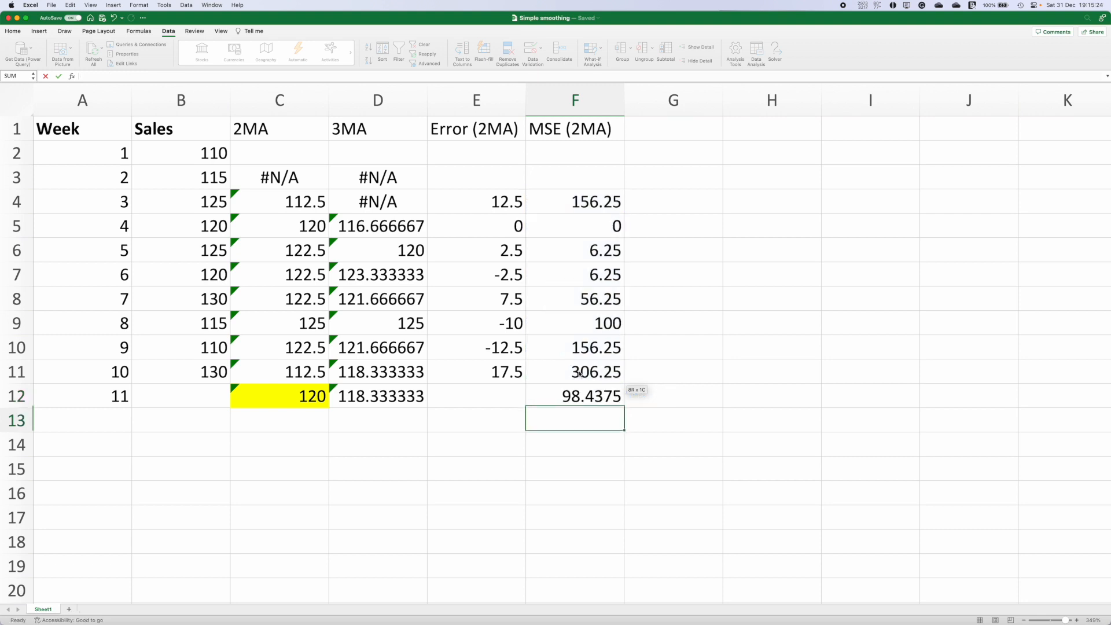
left_click(572, 204)
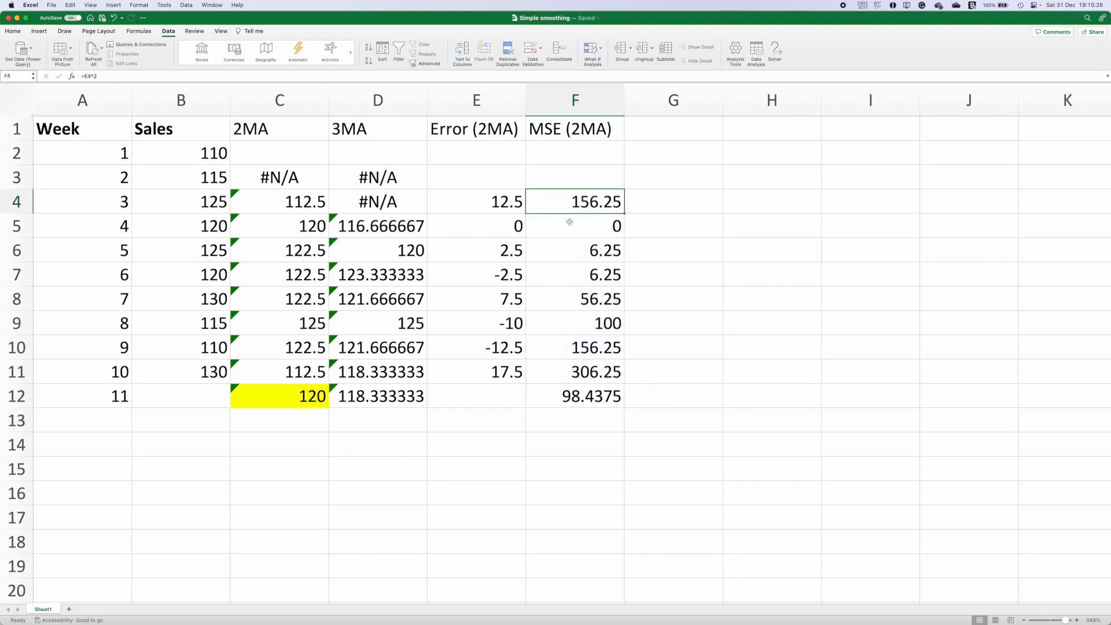
Step: Inspect the squared-error formulas in F4 and F5
key("F2")
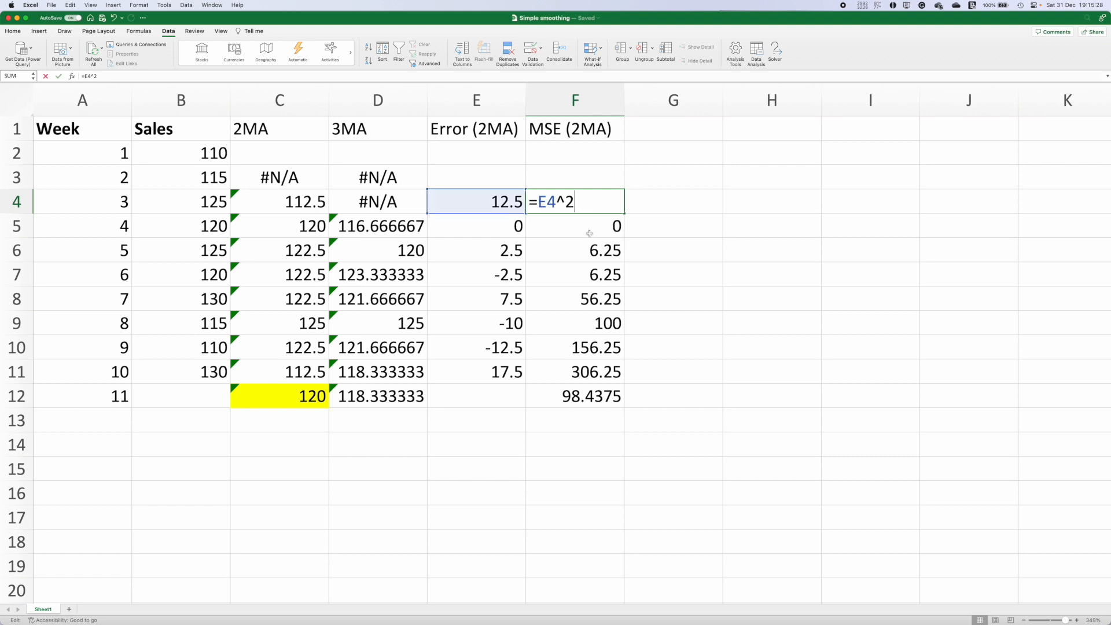
key("Return")
key("F2")
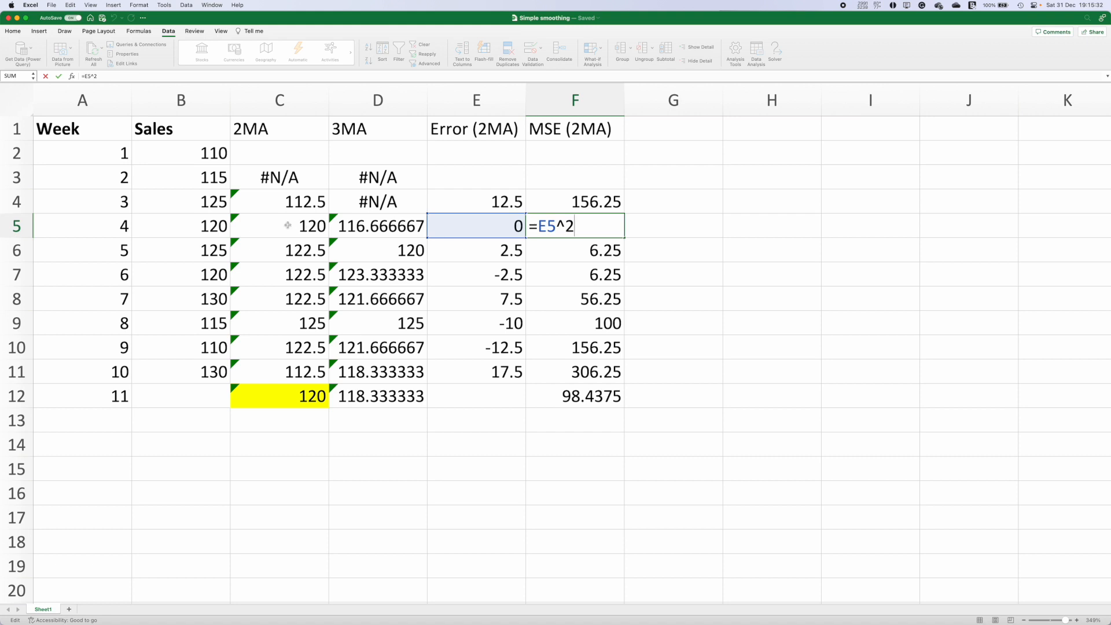
key("Escape")
Step: Add the header Error (3MA) in cell G1
left_click(584, 404)
left_click(647, 132)
type("Erroe")
key("BackSpace")
type("r")
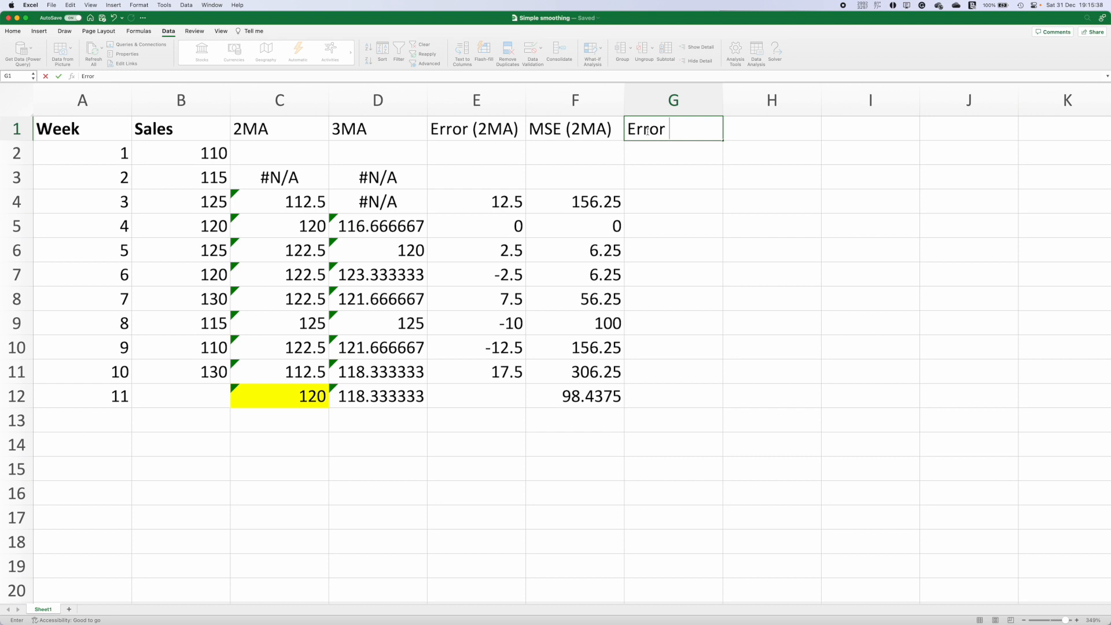
type(" (3MA)")
key("Return")
Step: Calculate the 3MA error as =B5-D5 in G5 and fill it down to G11
key("Down")
key("Down")
key("Down")
type("=")
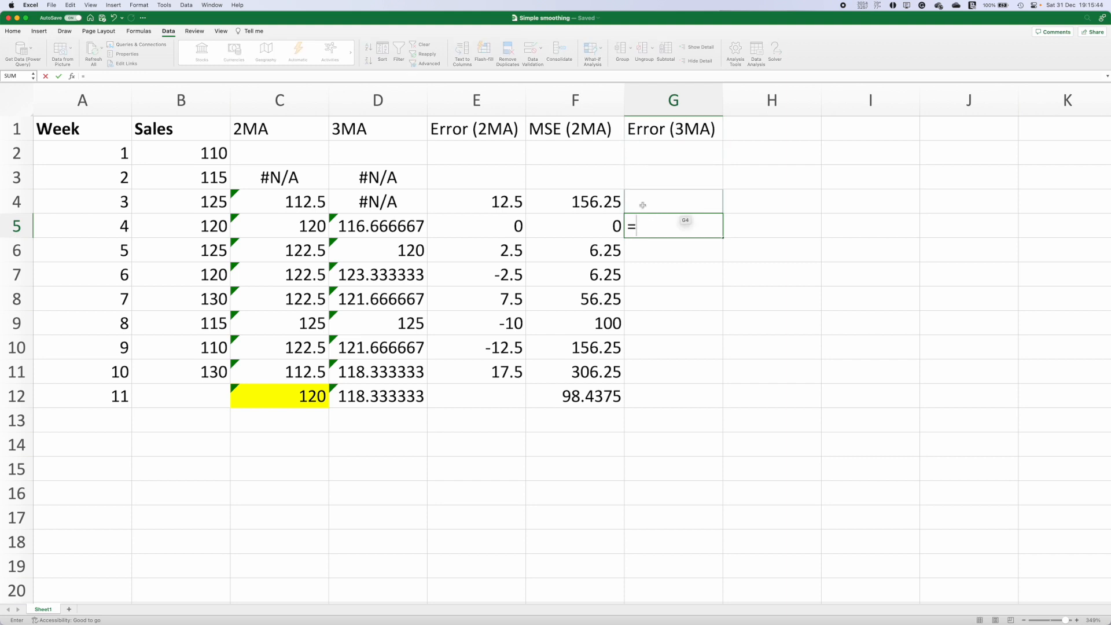
left_click(644, 204)
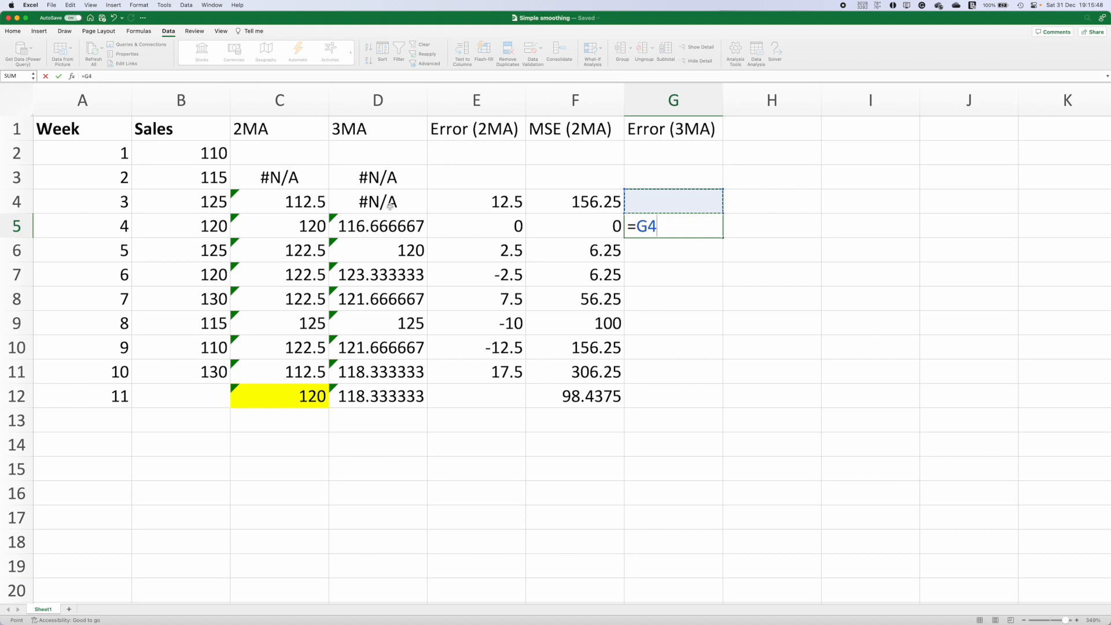
left_click(674, 237)
key("BackSpace")
key("BackSpace")
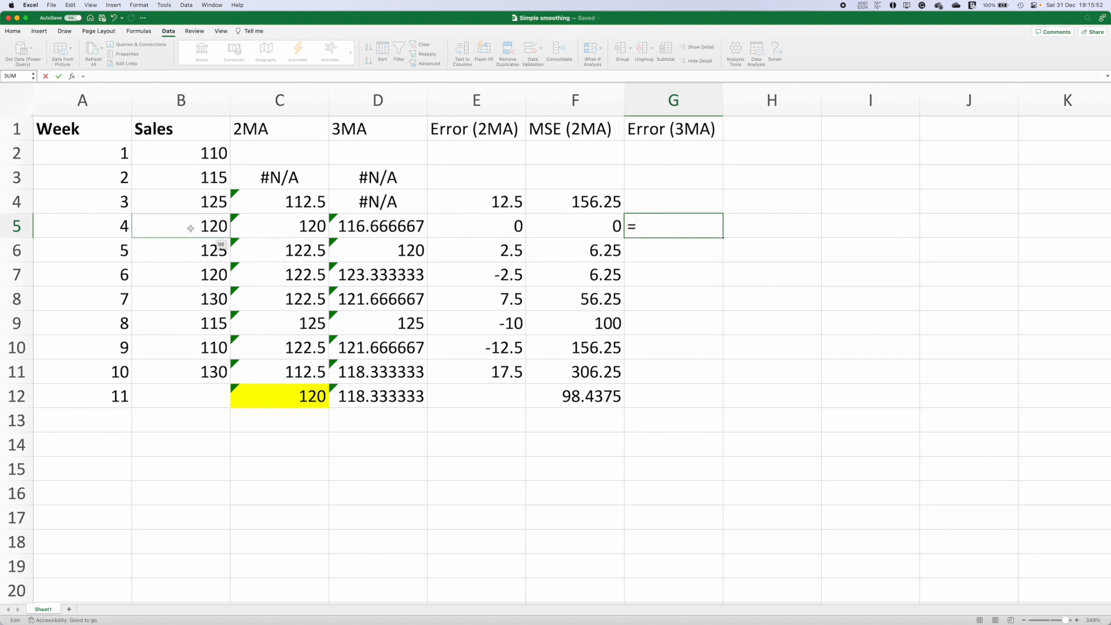
left_click(161, 226)
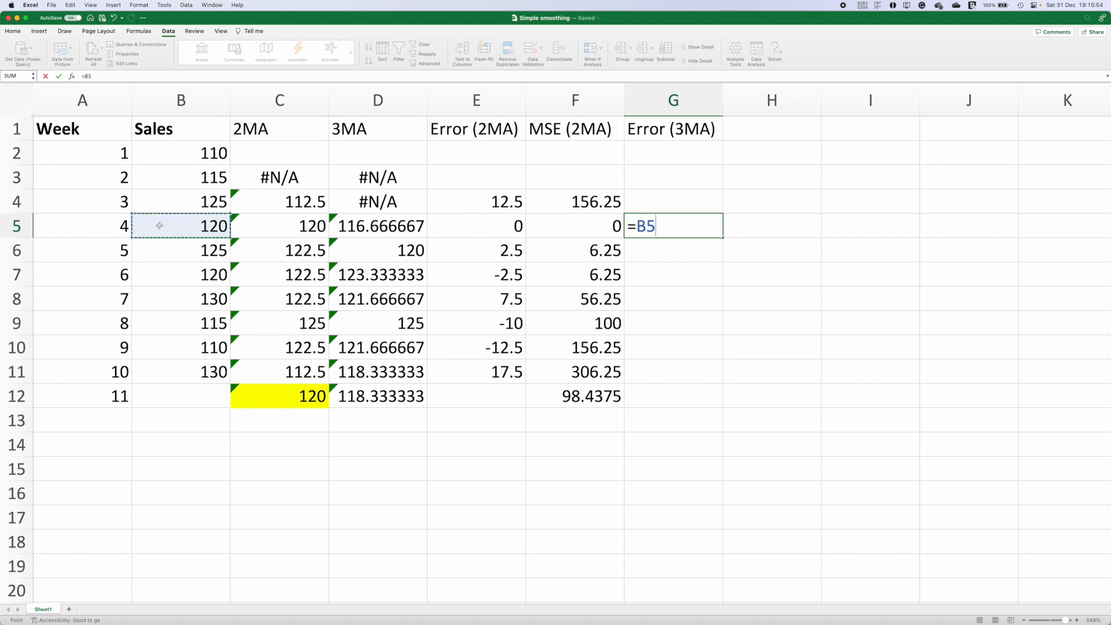
type("-")
left_click(274, 233)
type(")")
key("Return")
left_click(529, 237)
left_click(573, 275)
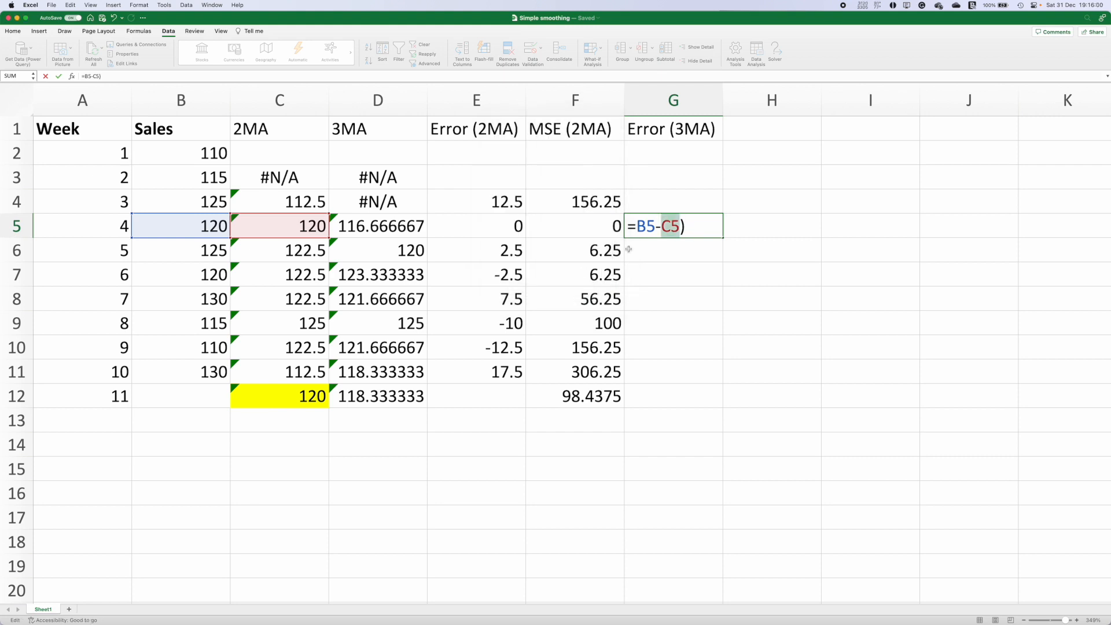
key("BackSpace")
key("BackSpace")
key("BackSpace")
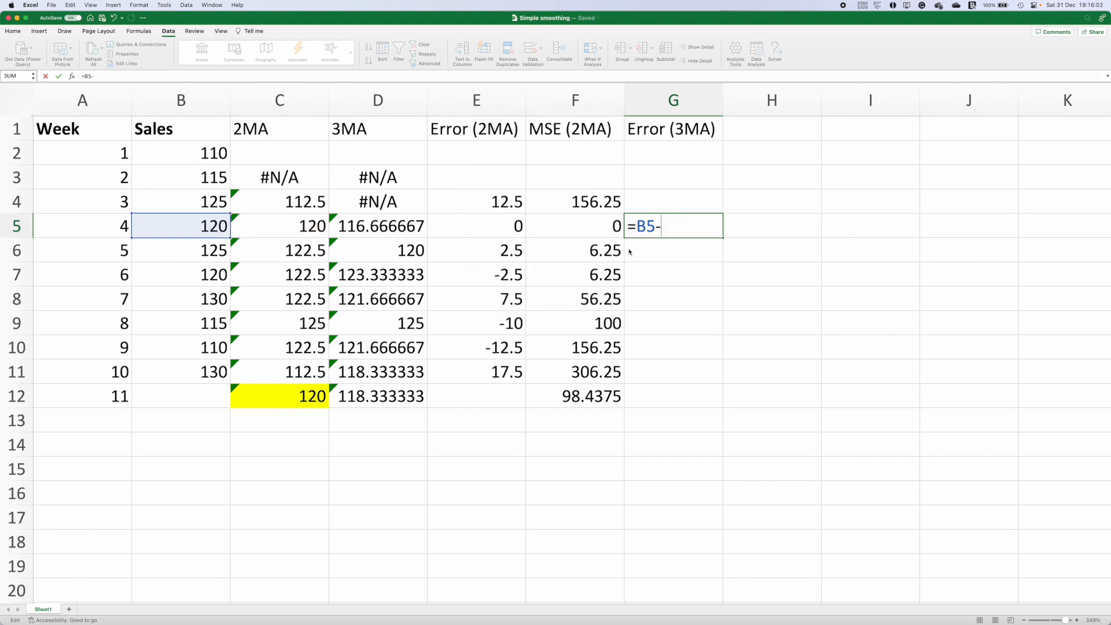
left_click(368, 225)
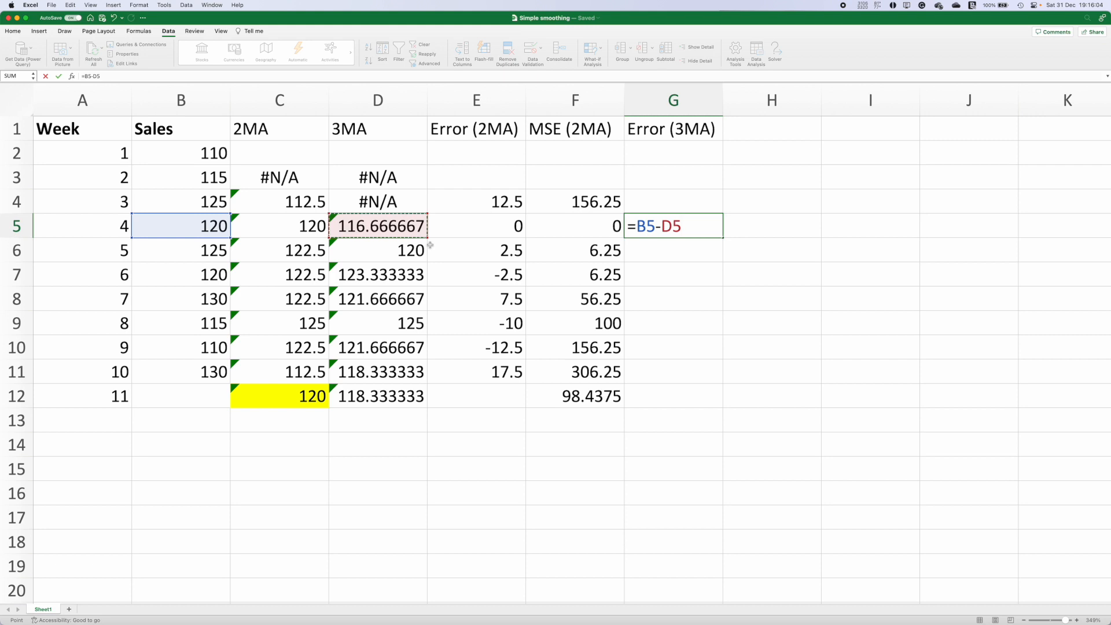
key("Return")
left_click(712, 227)
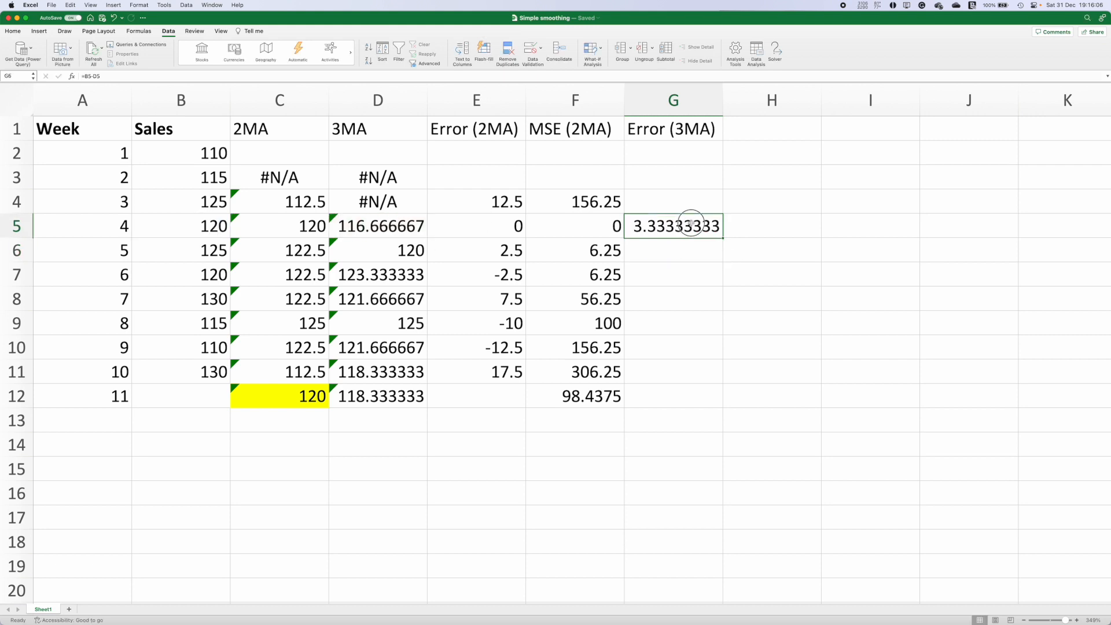
left_click_drag(721, 238, 672, 382)
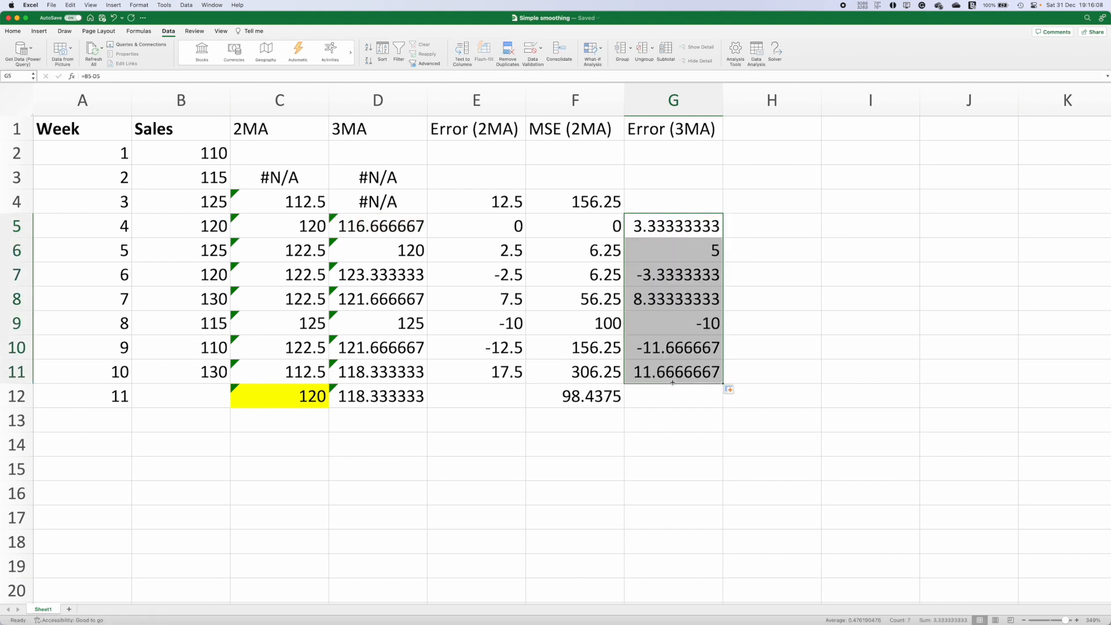
left_click(661, 403)
type("=a")
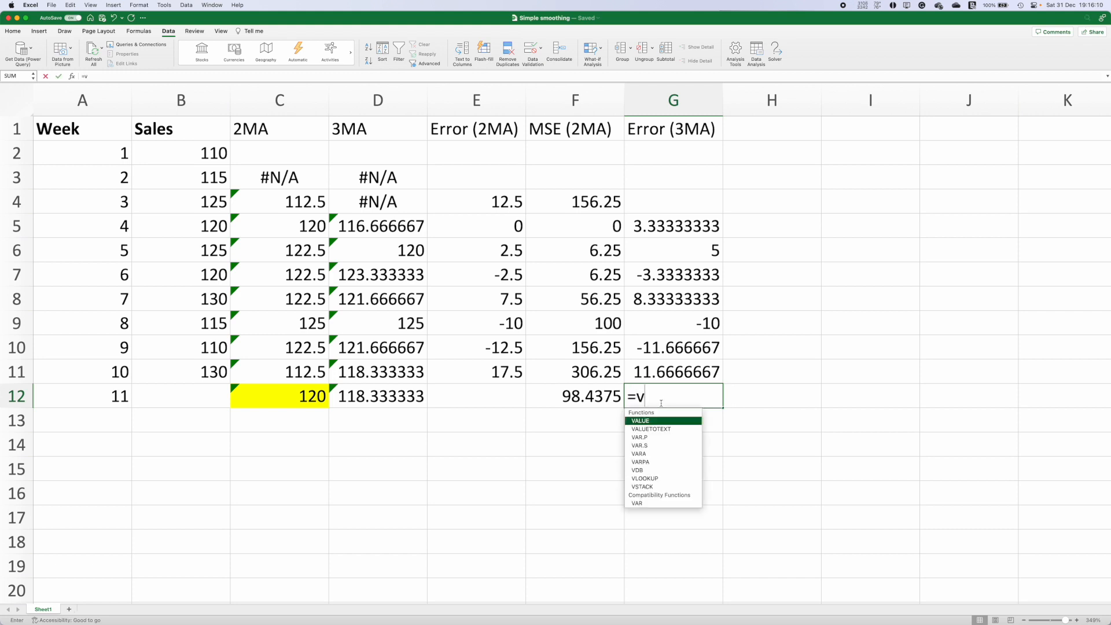
type("v")
double_click(650, 422)
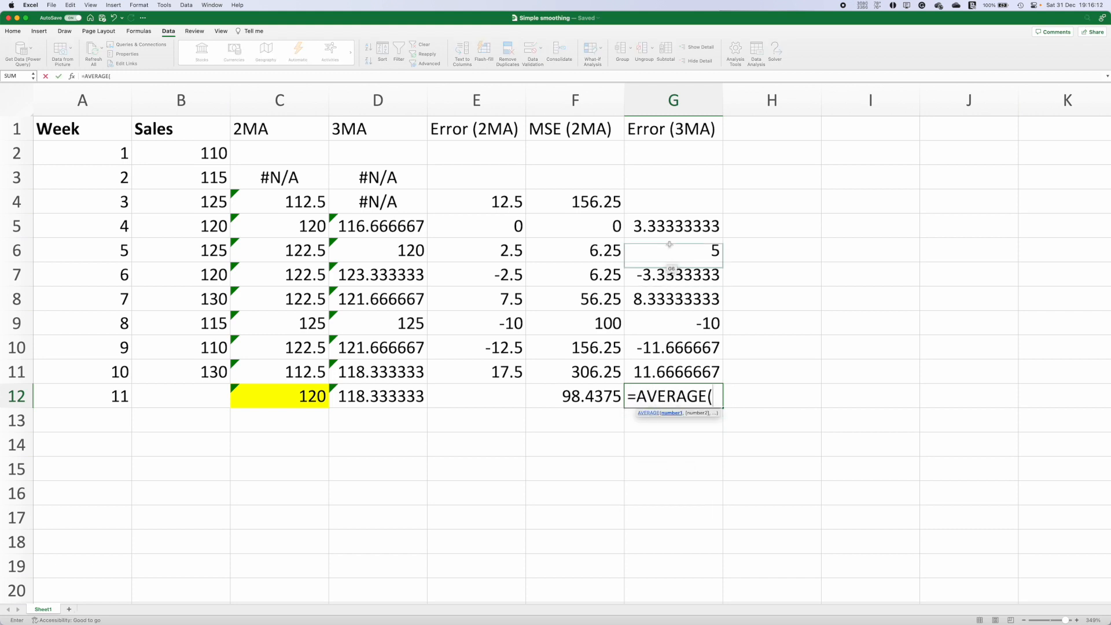
key("Escape")
Step: Add the header MSE (3MA) in cell H1
left_click(765, 126)
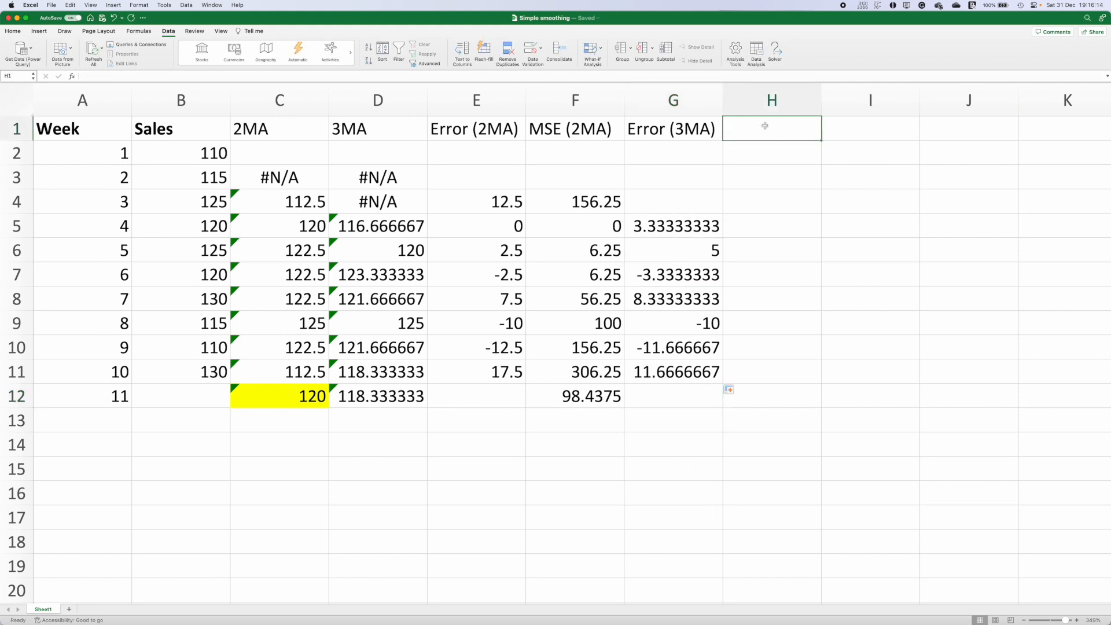
type("MSE (3MA)")
key("Return")
Step: Square the 3MA error with =G5^2 in H5 and fill it down to H11
key("Down")
key("Down")
key("Down")
key("Down")
key("Up")
type("=")
left_click(675, 222)
type("^2")
key("Return")
key("Up")
left_click_drag(821, 238, 788, 372)
Step: Compute the 3MA mean squared error in H12 as =AVERAGE(H5:H11)
left_click(747, 399)
type("=")
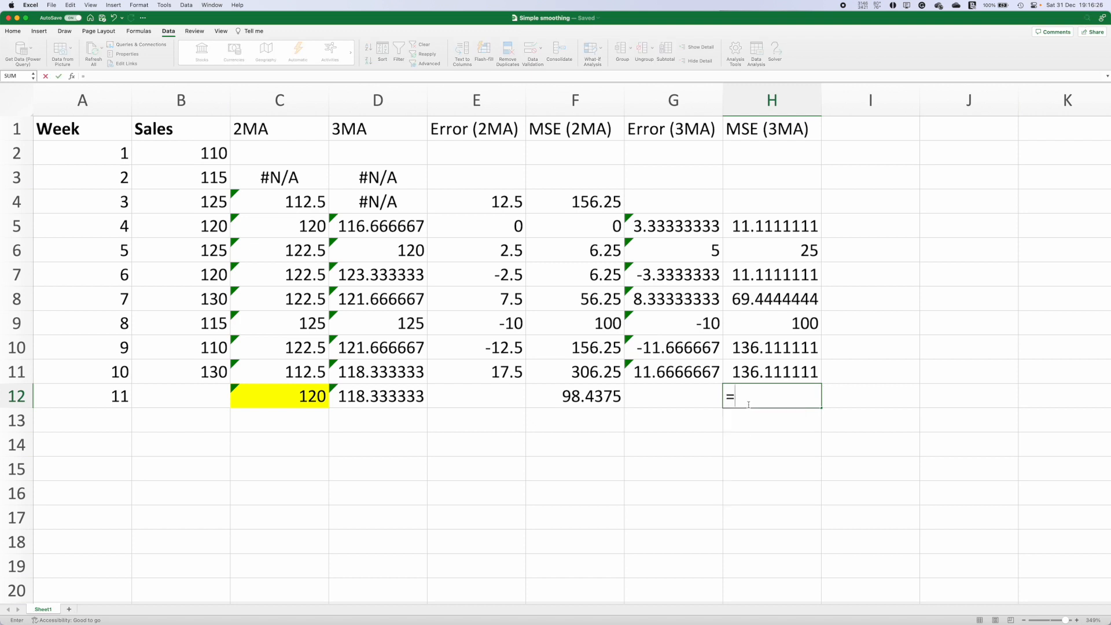
type("av")
double_click(752, 422)
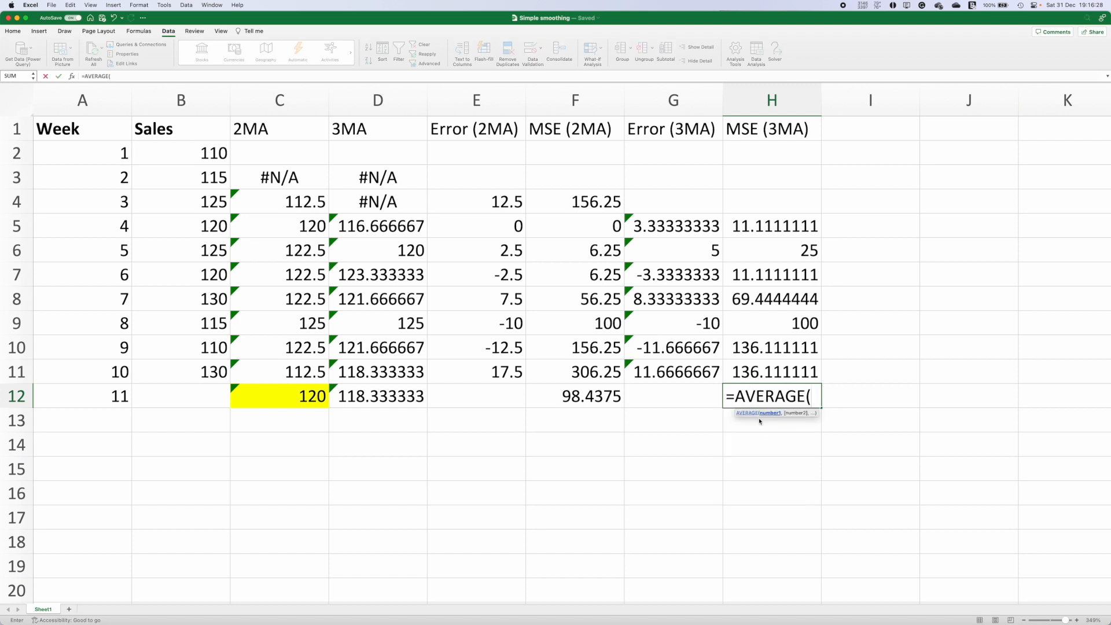
left_click_drag(766, 227, 762, 370)
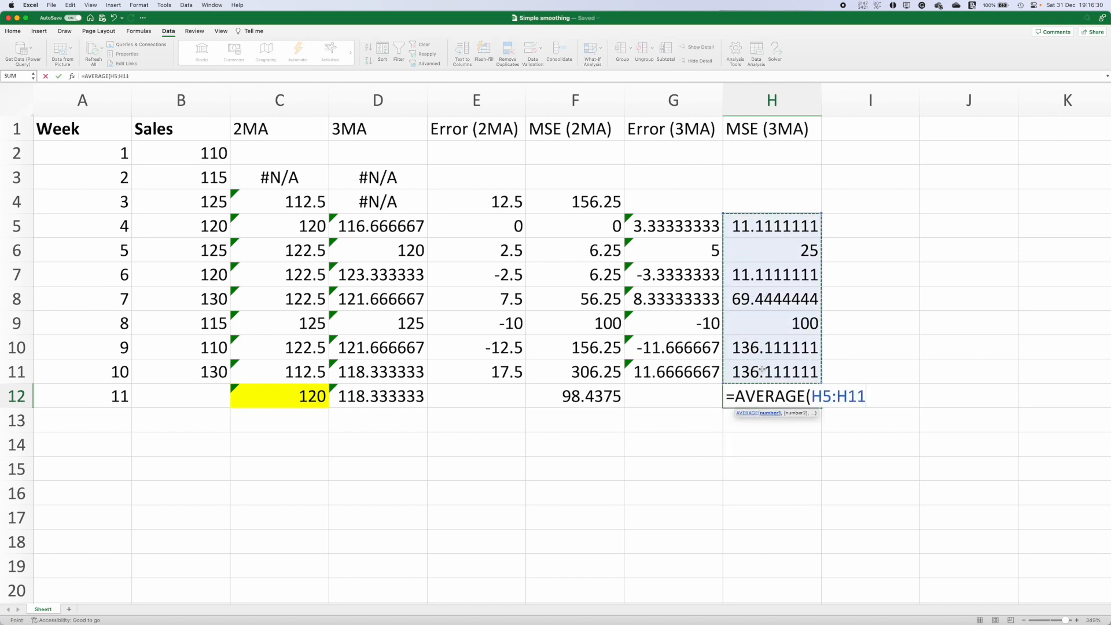
type(")")
key("Return")
Step: Review the formulas in the 3MA error and MSE columns and compare both MSE results
left_click(757, 398)
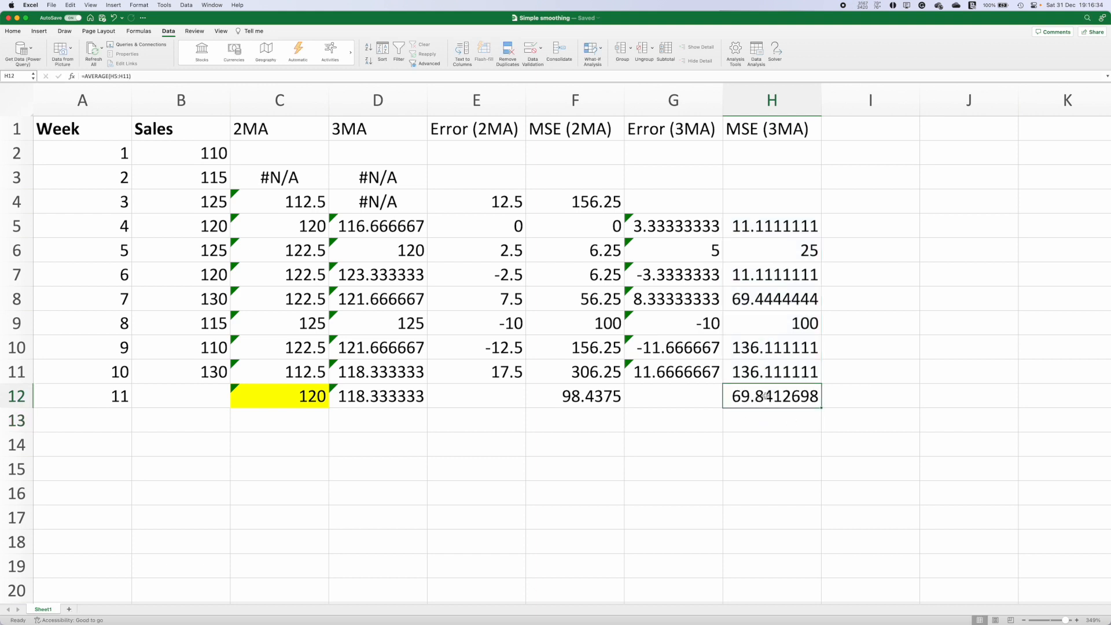
left_click(781, 378)
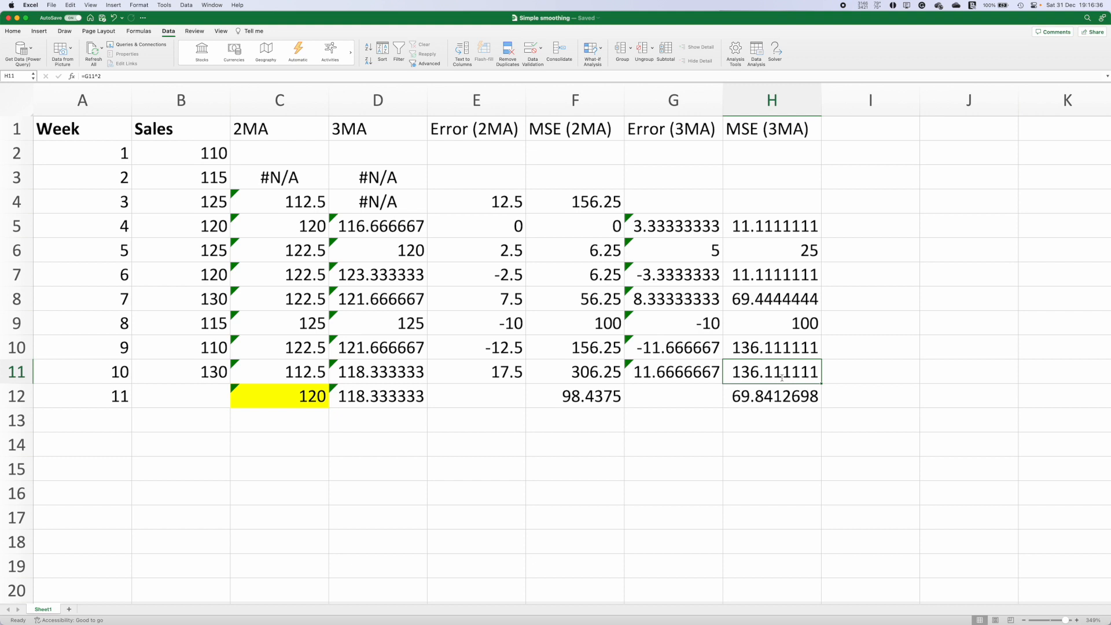
double_click(781, 378)
key("Escape")
left_click(700, 372)
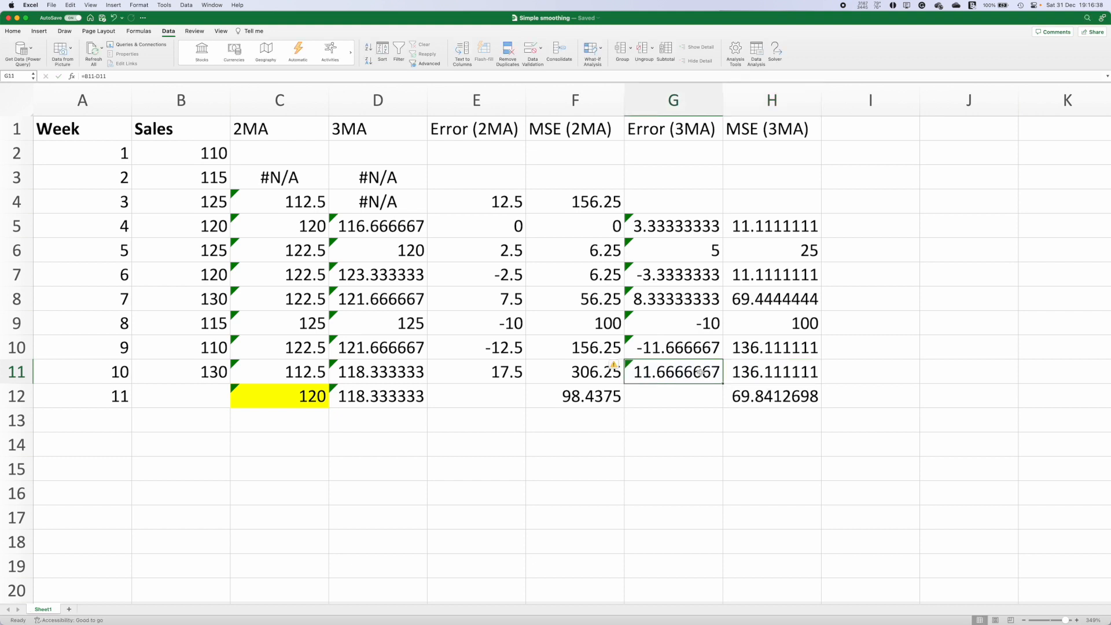
double_click(700, 372)
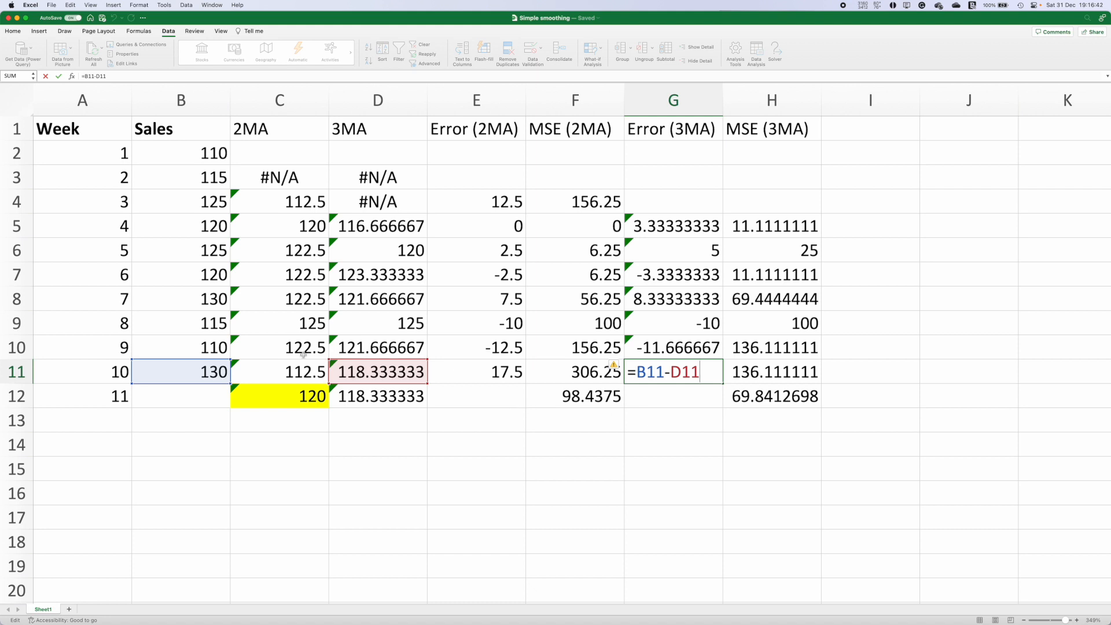
left_click(667, 462)
left_click_drag(577, 400, 778, 395)
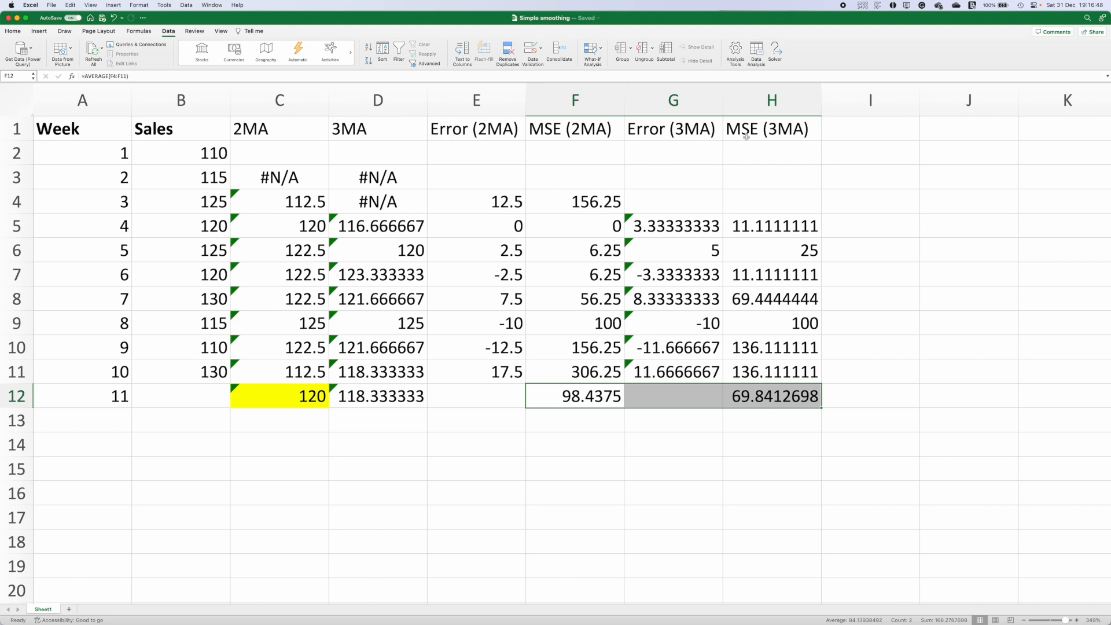
left_click(788, 129)
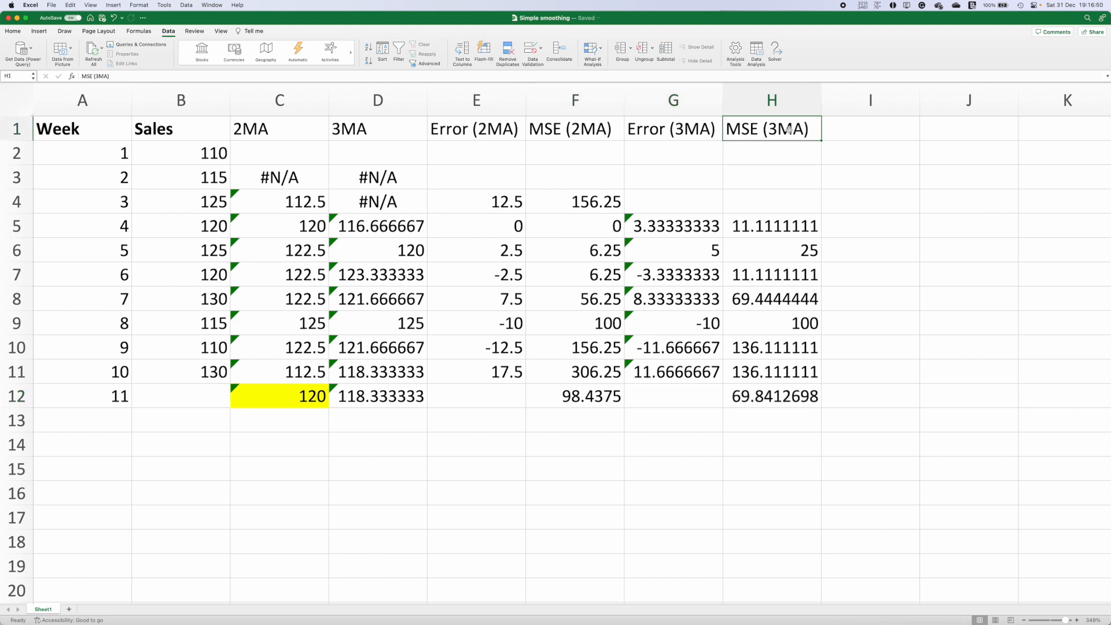
left_click(764, 400)
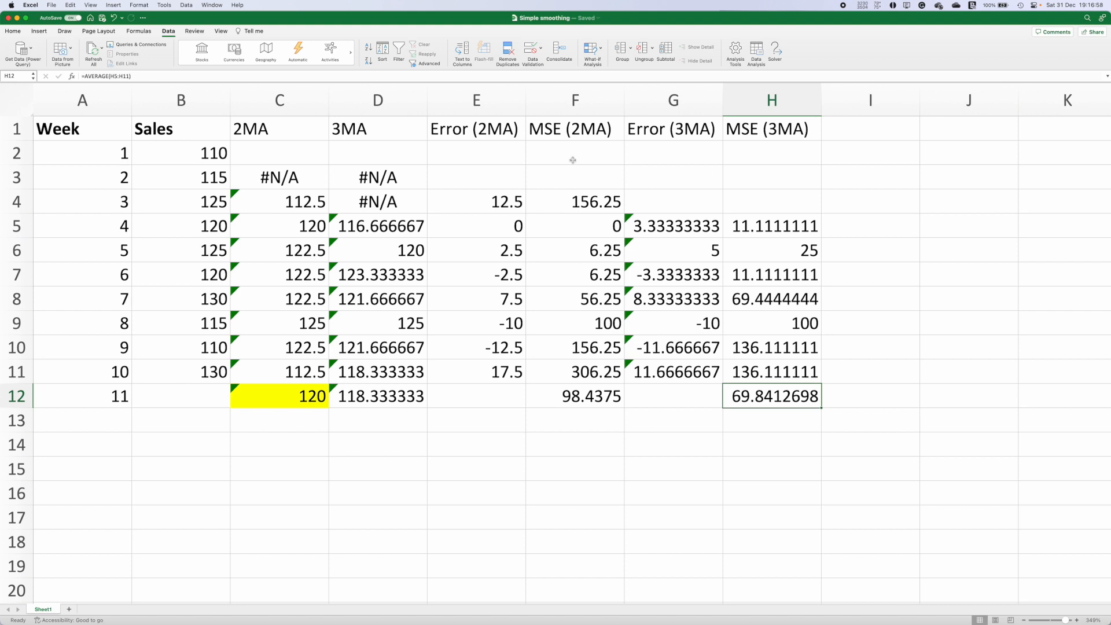
Step: Delete the MSE (2MA) and MSE (3MA) columns
left_click(569, 99)
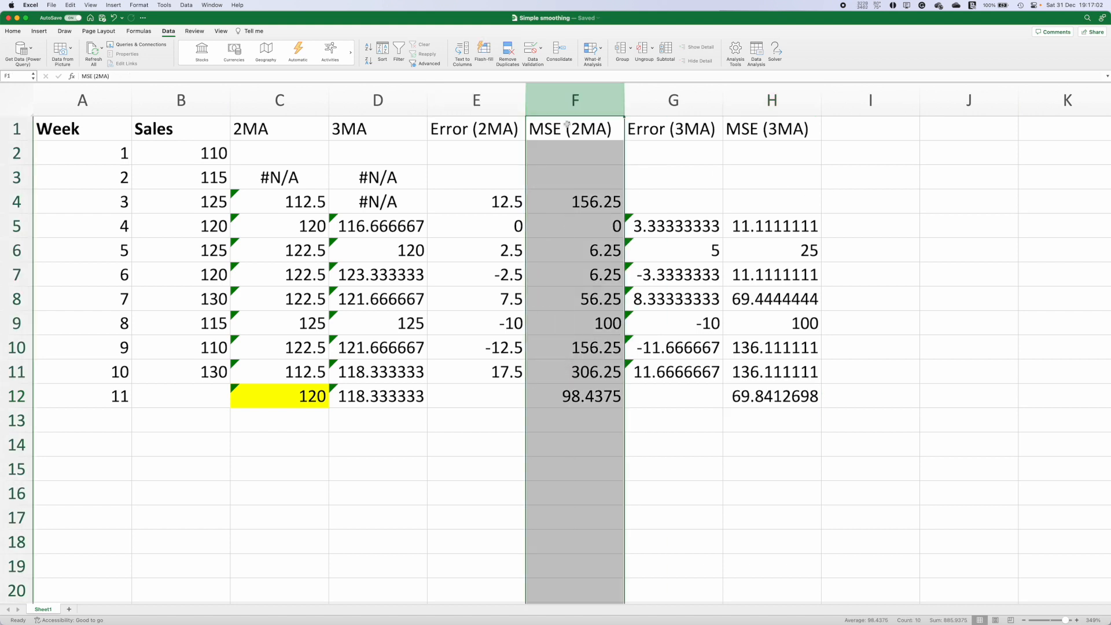
right_click(572, 116)
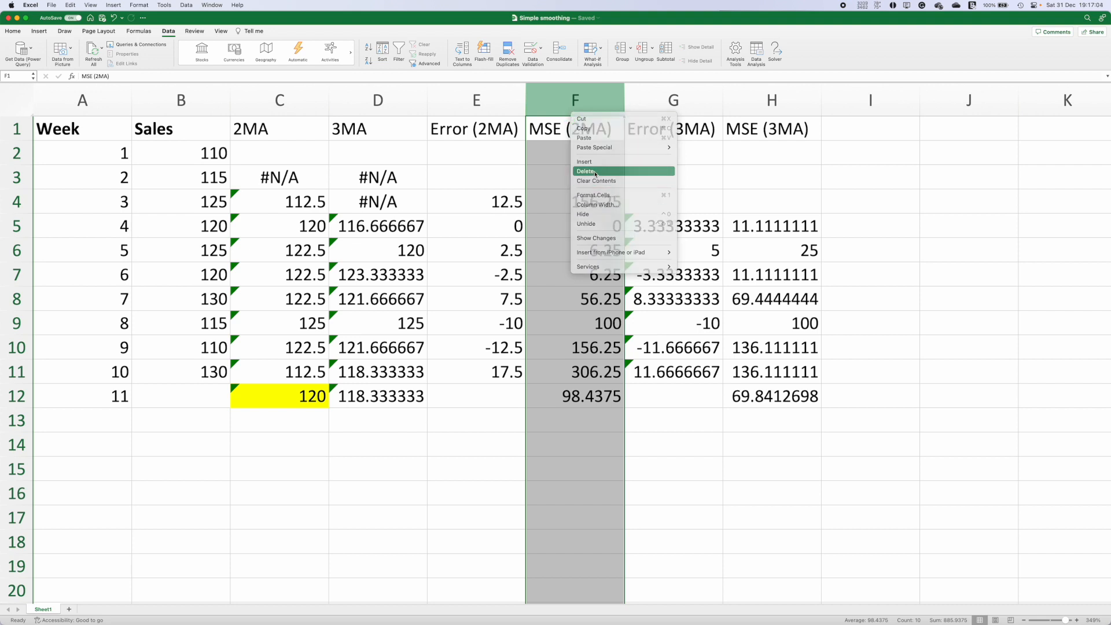
left_click(595, 172)
right_click(677, 104)
left_click(691, 161)
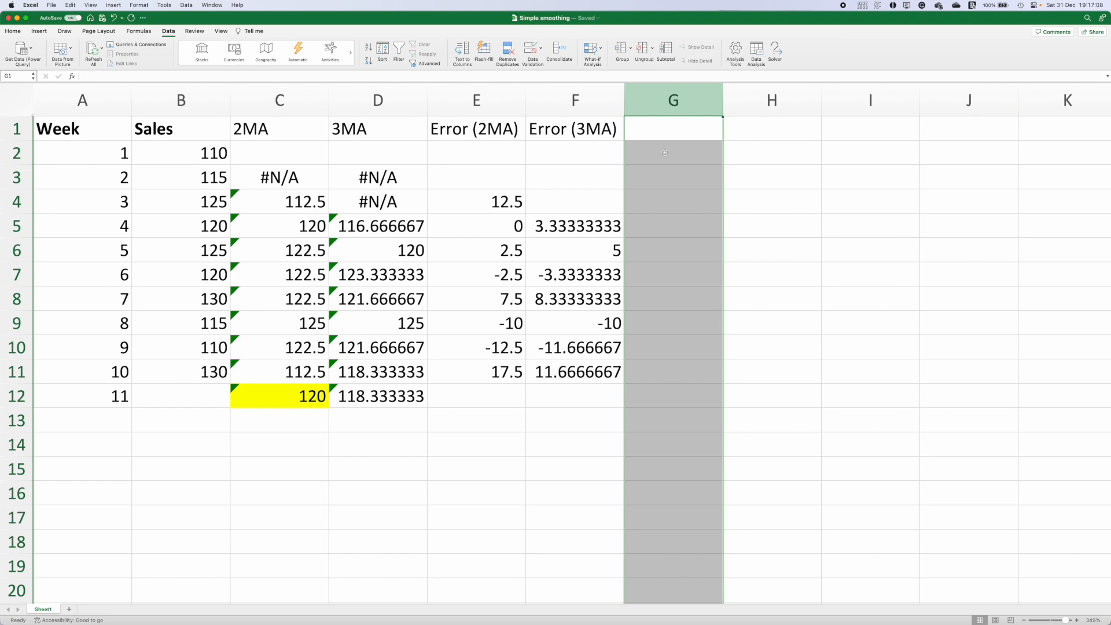
Step: Add the header MAPE (2MA) in cell G1
left_click(683, 139)
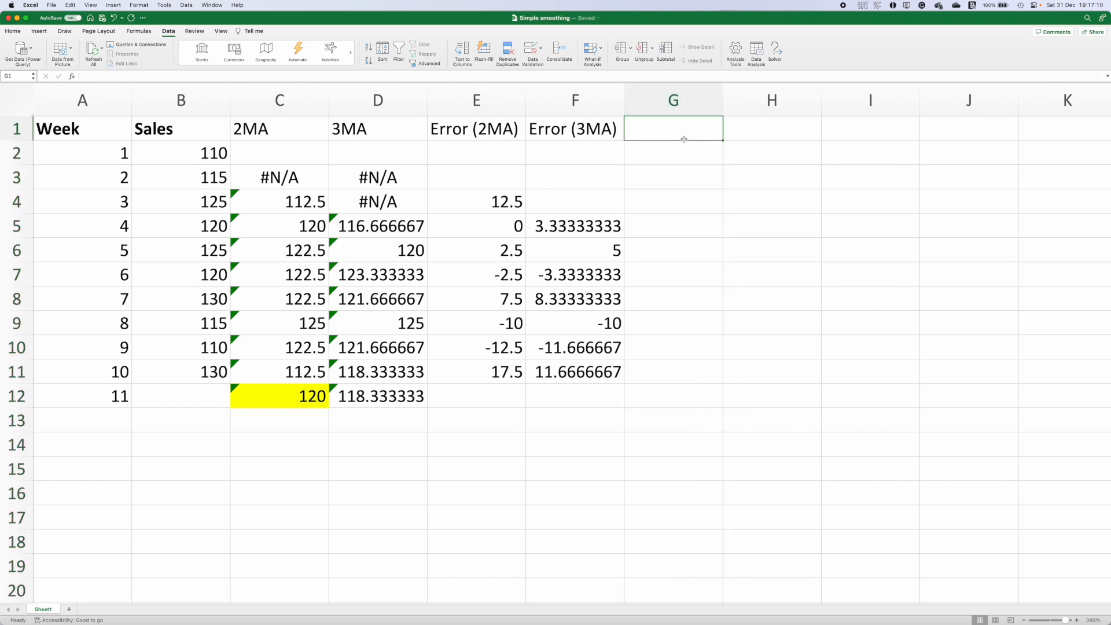
type("MAPE (2MA")
key("BackSpace")
key("BackSpace")
key("BackSpace")
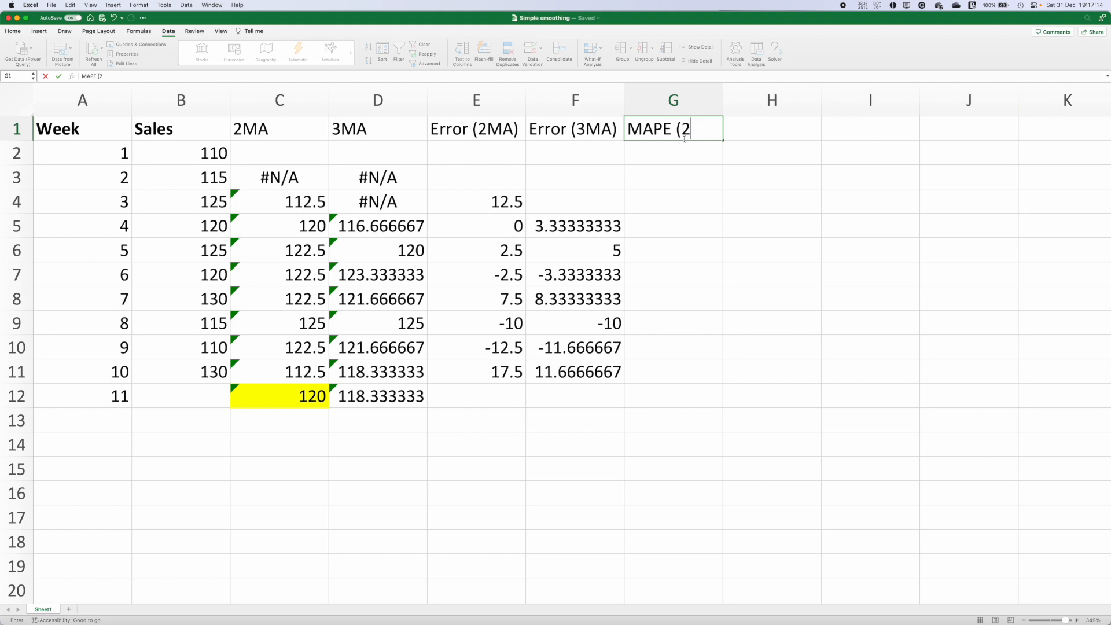
type("2MA)")
Step: Calculate the 2MA percentage error in G4 as =ABS(E4/B4)*100
left_click(644, 204)
type("=")
left_click(487, 197)
key("BackSpace")
key("BackSpace")
type("ab")
key("Tab")
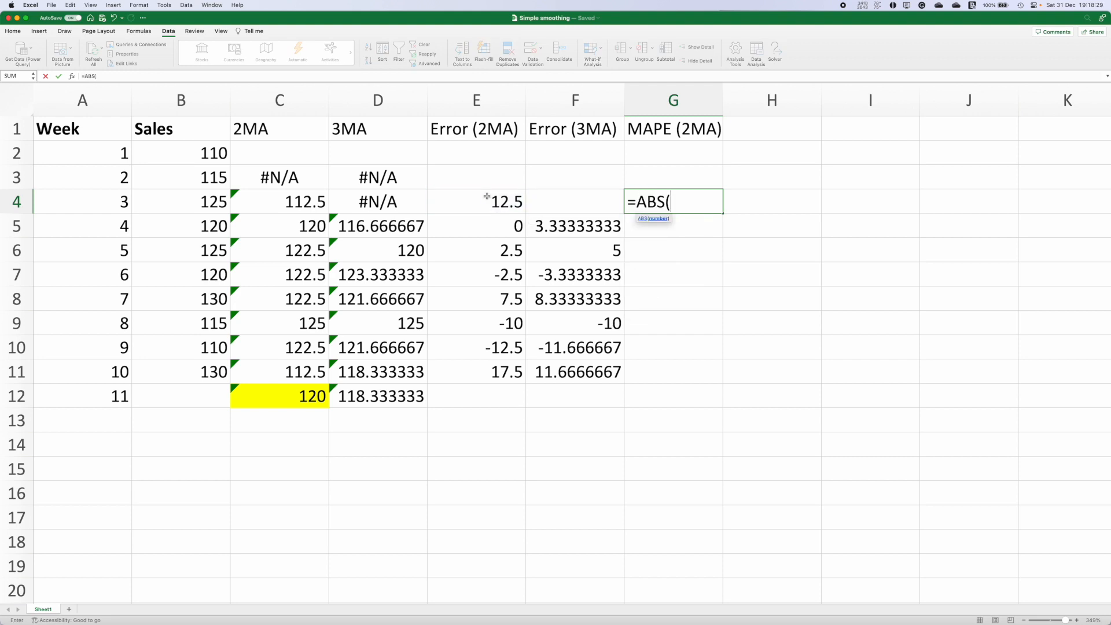
left_click(487, 198)
type("/")
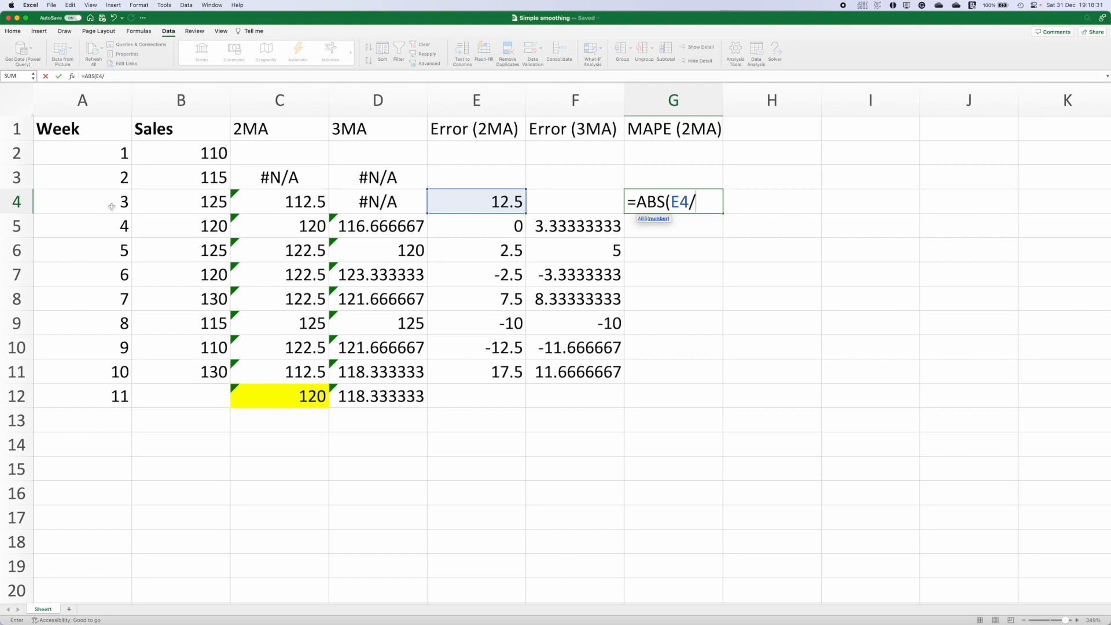
left_click(176, 207)
type(")")
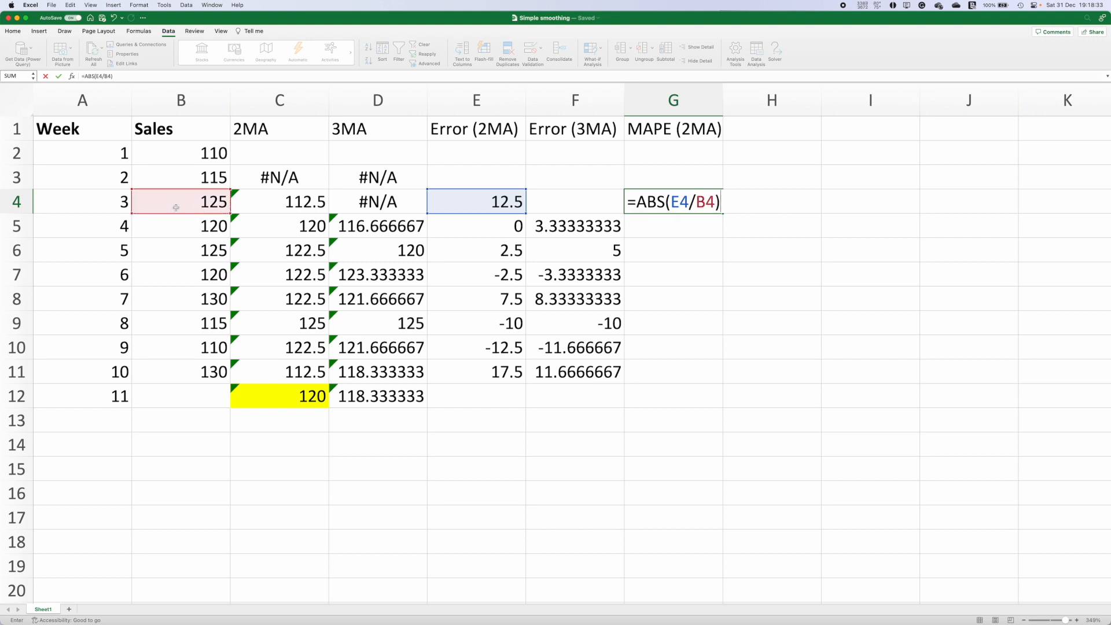
type("*100")
key("Return")
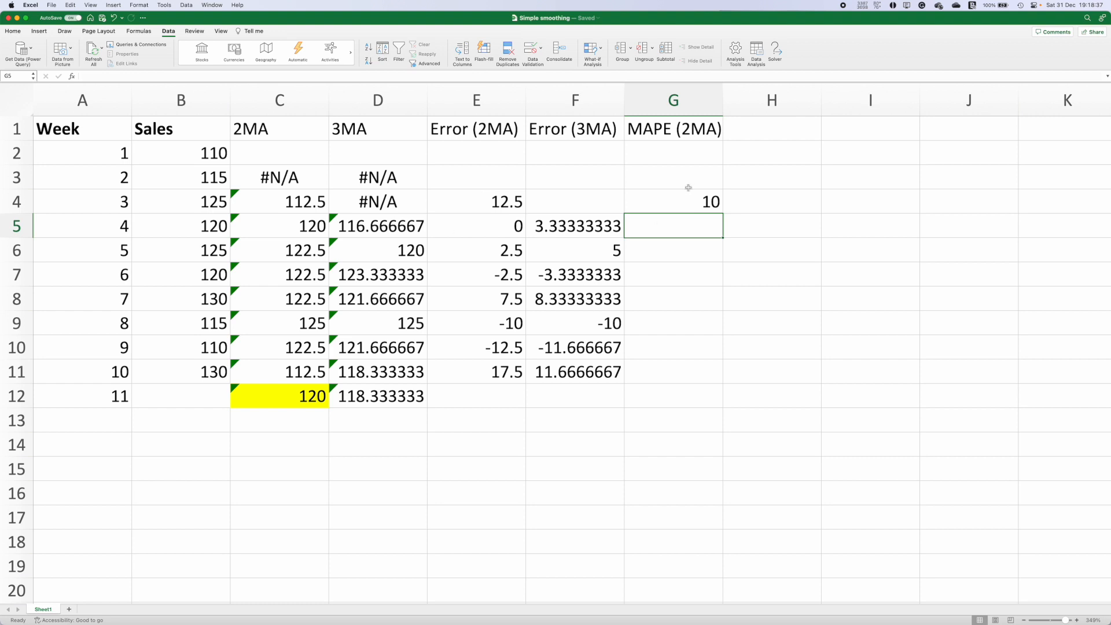
left_click(665, 208)
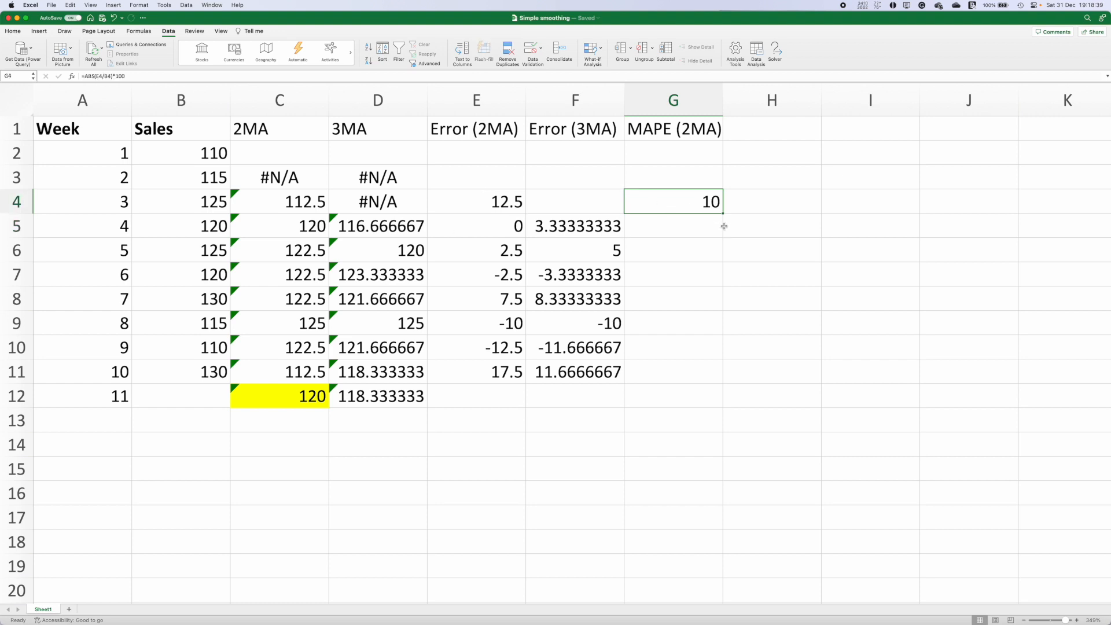
Step: Fill the 2MA percentage error formula from G4 down to G11
left_click_drag(722, 213, 721, 392)
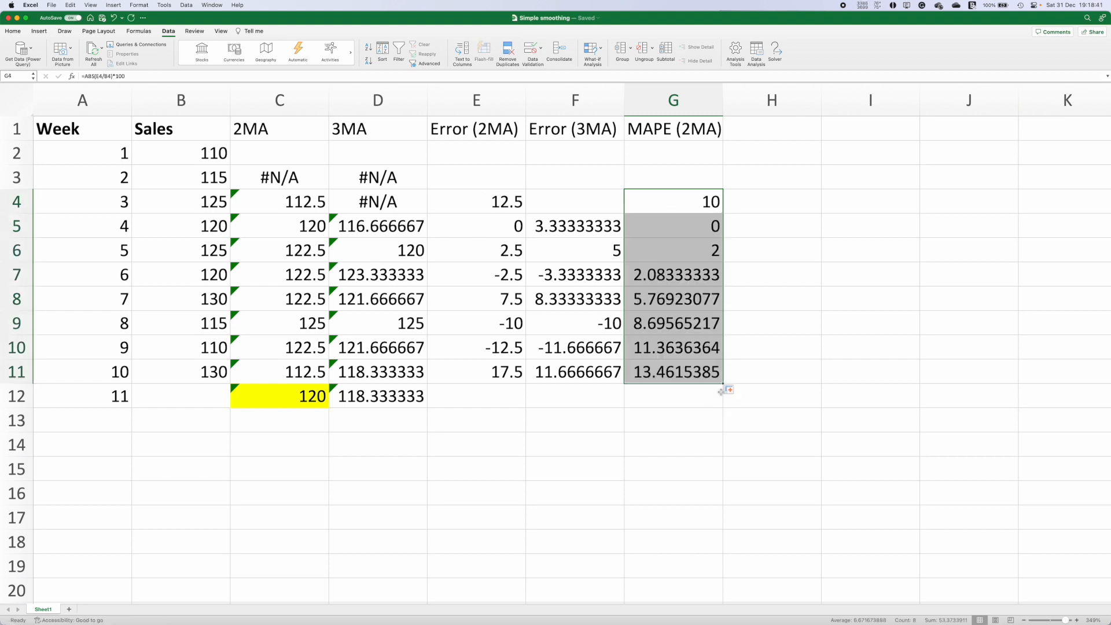
left_click(667, 404)
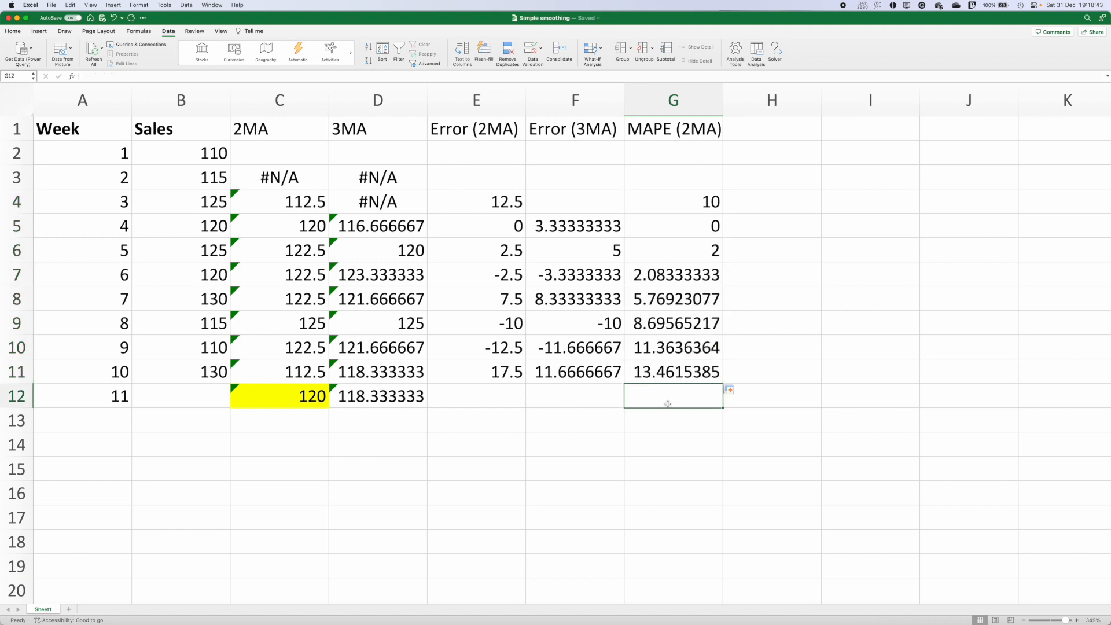
Step: Calculate MAPE (2MA) in G12 as the average of G4:G11
left_click_drag(685, 196, 679, 368)
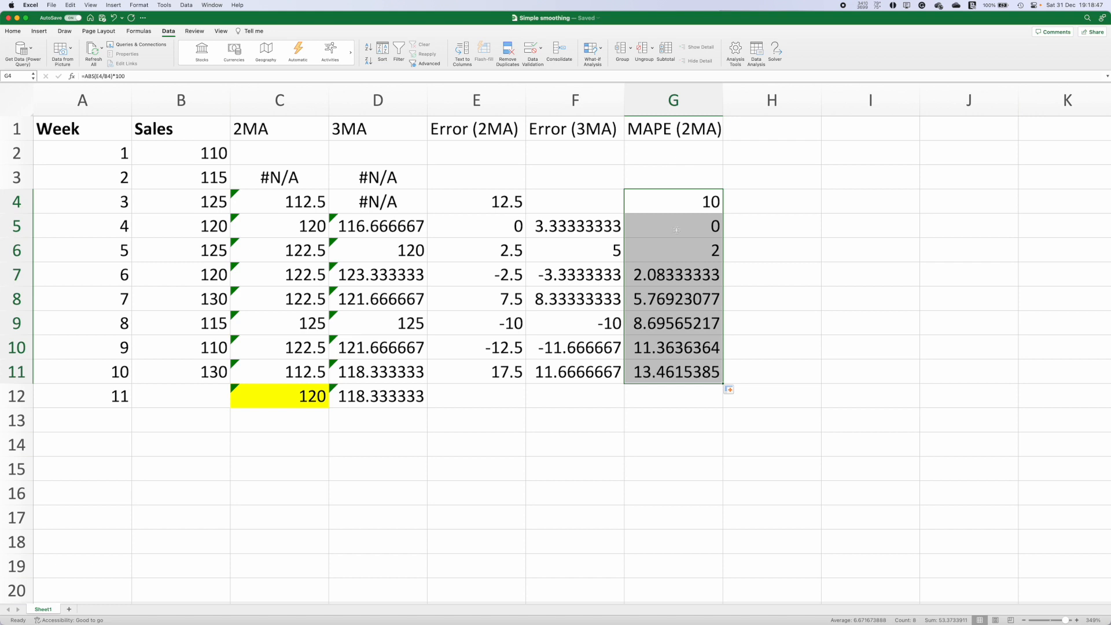
left_click(659, 391)
type("=aver")
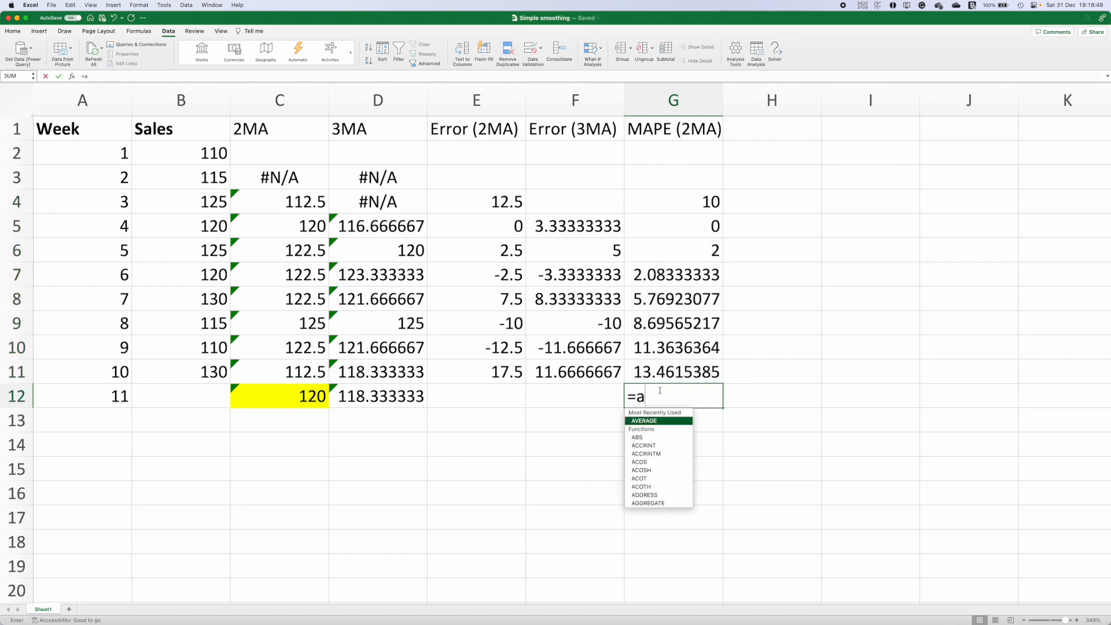
key("Tab")
left_click_drag(702, 197, 672, 379)
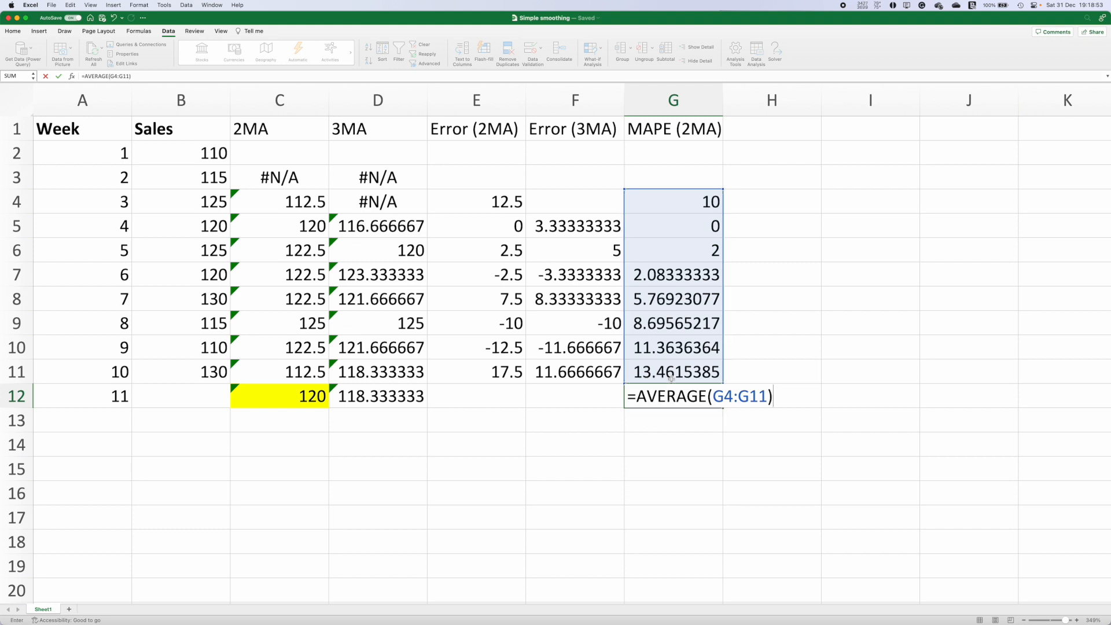
key("Return")
left_click(693, 398)
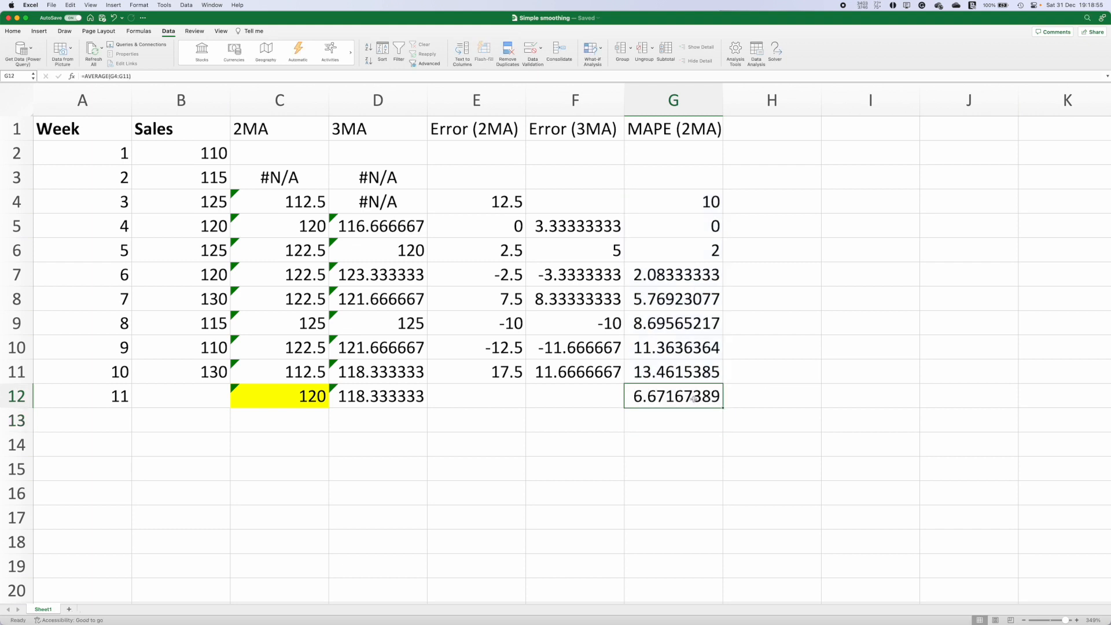
left_click(702, 192)
left_click(694, 258)
left_click(687, 296)
Step: Add the header MAPE(3MA) in cell H1
left_click(750, 121)
type("MAOPE")
key("BackSpace")
key("BackSpace")
key("BackSpace")
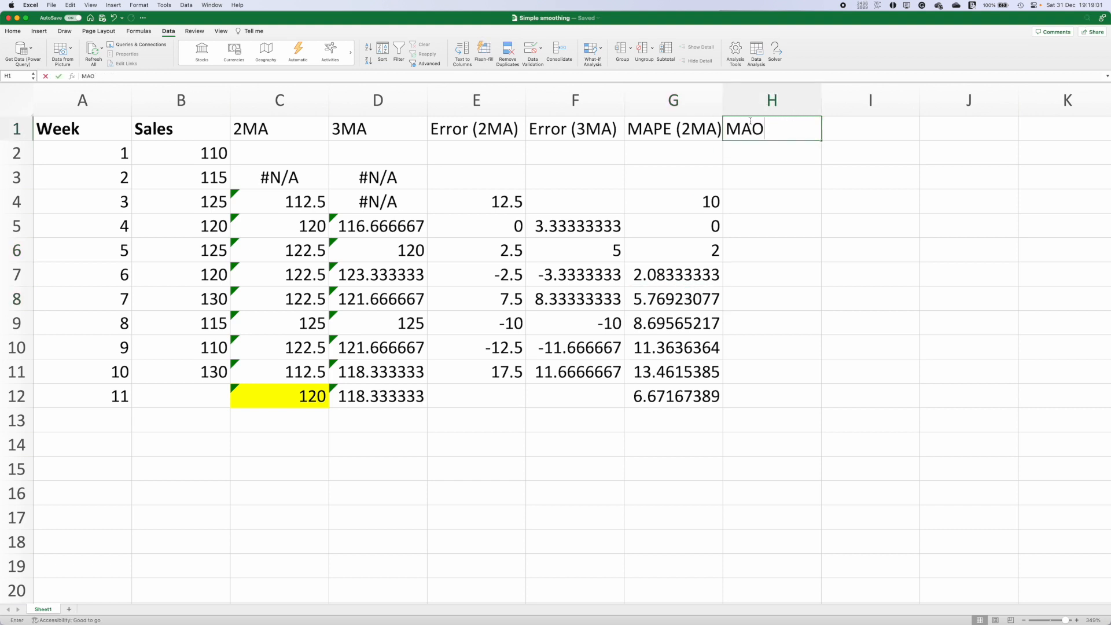
type("PE(3MA)")
key("Return")
Step: Calculate the 3MA percentage error in H5 as =ABS(F5/B5)*100
key("Down")
key("Down")
key("Down")
key("Left")
key("Left")
key("Right")
key("Right")
type("=ab")
key("Tab")
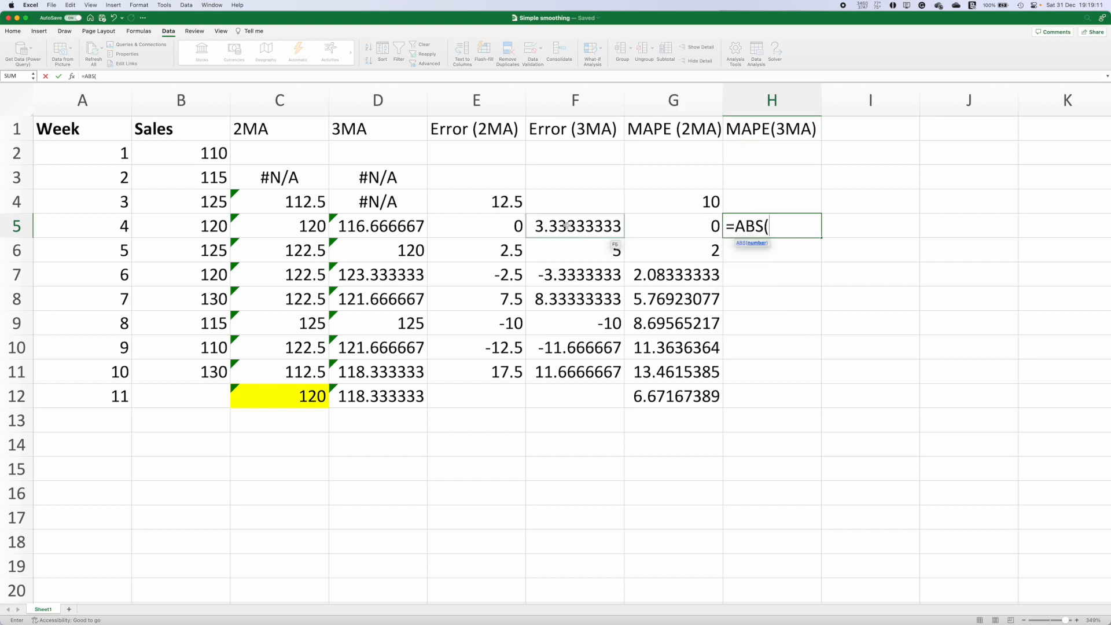
left_click(567, 226)
type("/")
left_click(192, 219)
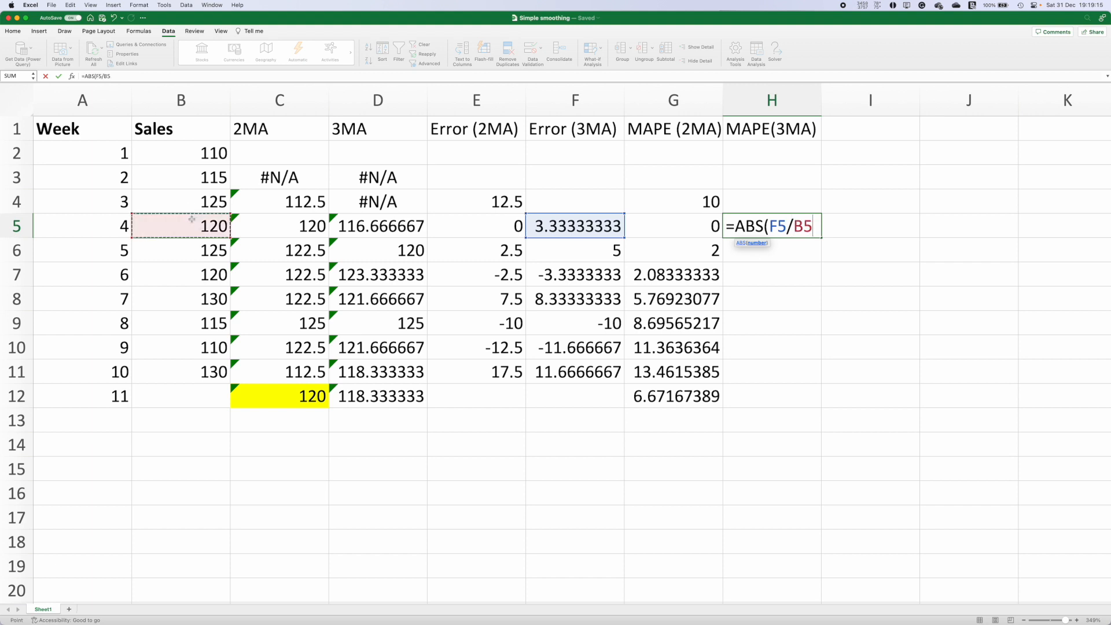
type(")*100")
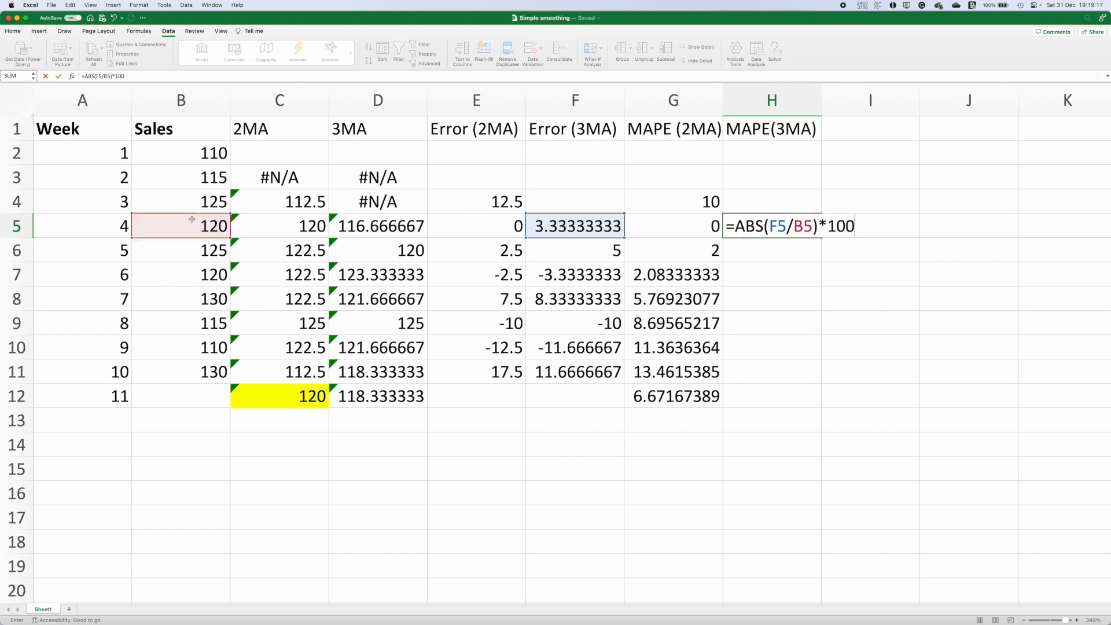
key("Return")
Step: Fill the 3MA percentage error formula down to H11 and average H5:H11 in H12
left_click(809, 225)
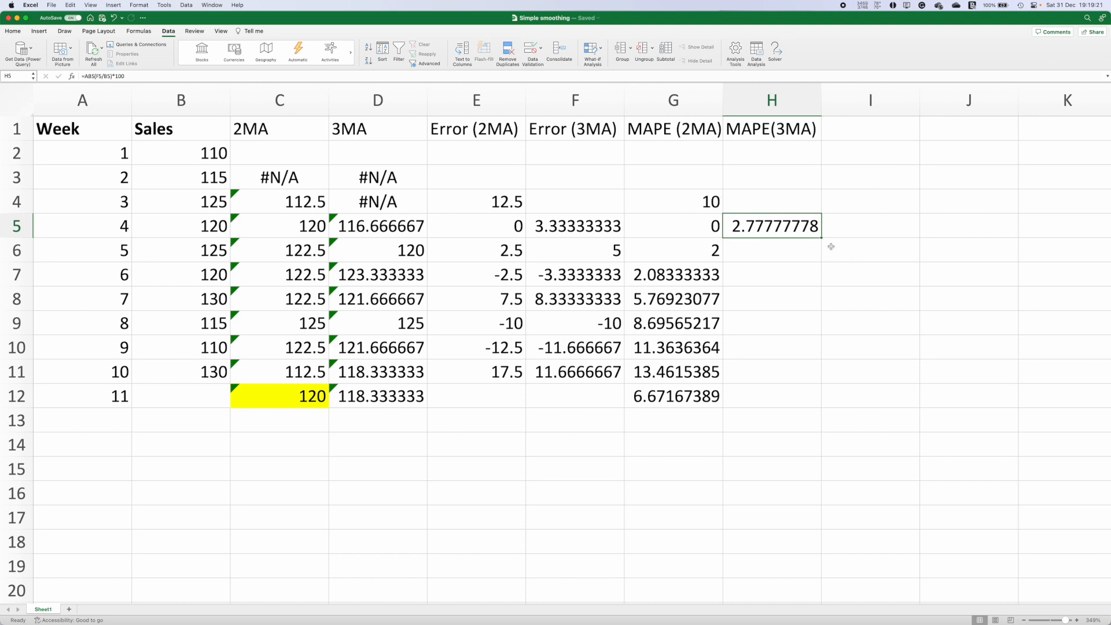
left_click_drag(820, 237, 790, 376)
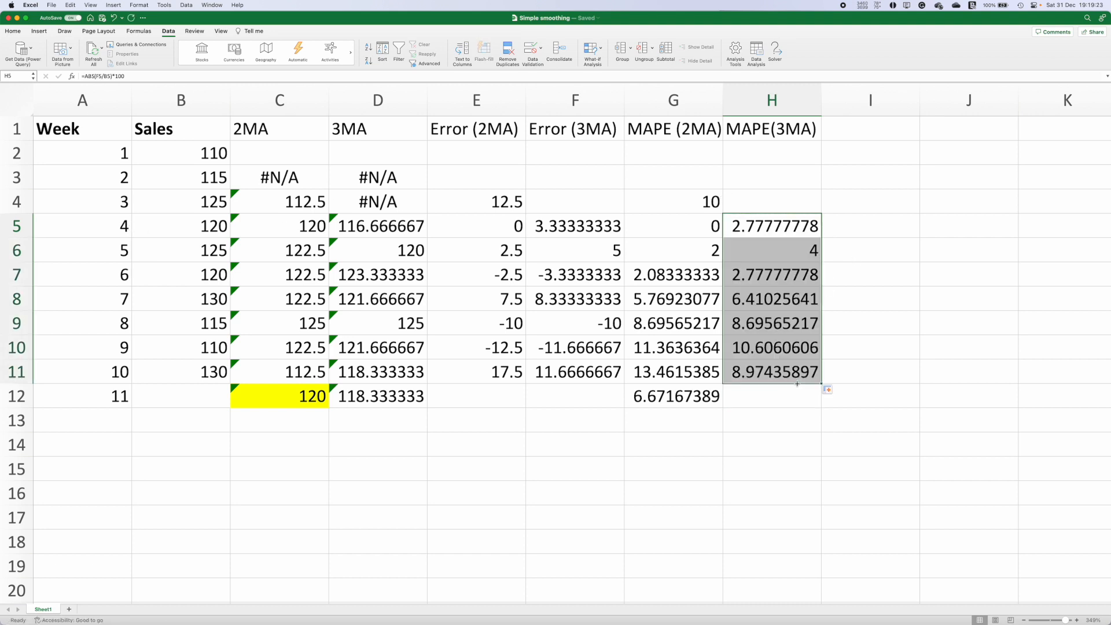
left_click(790, 401)
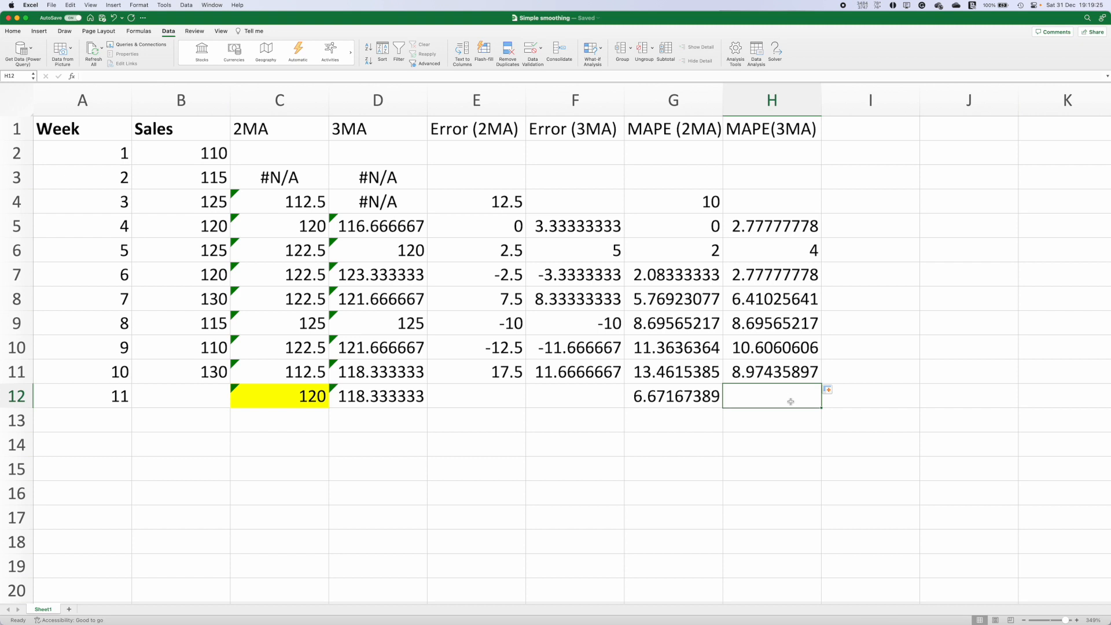
type("=aver")
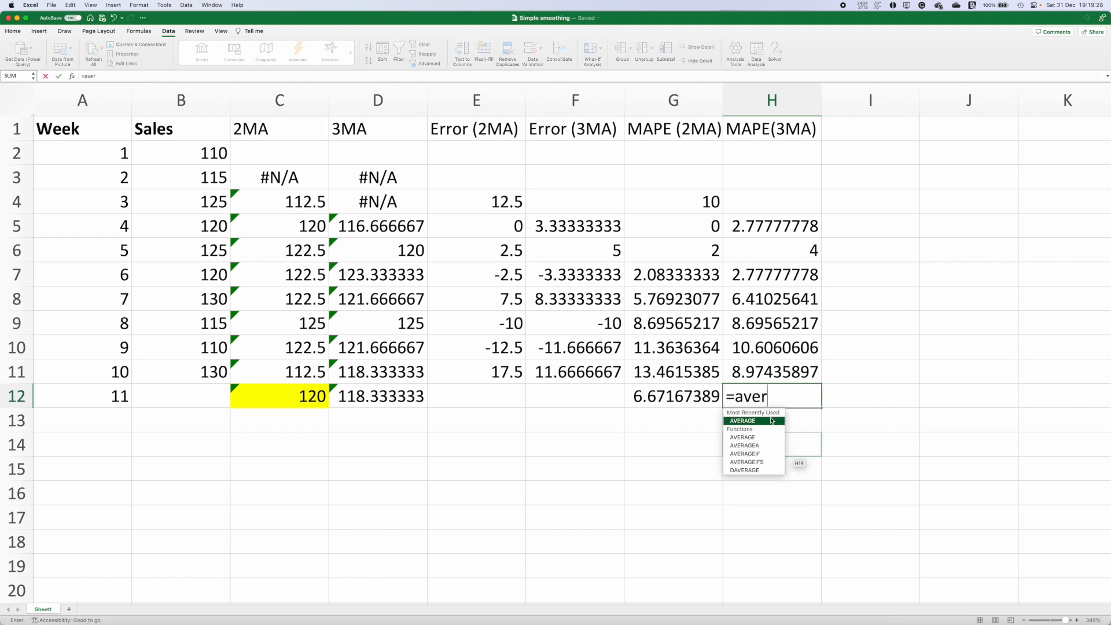
double_click(772, 420)
left_click_drag(776, 226, 771, 379)
key("Return")
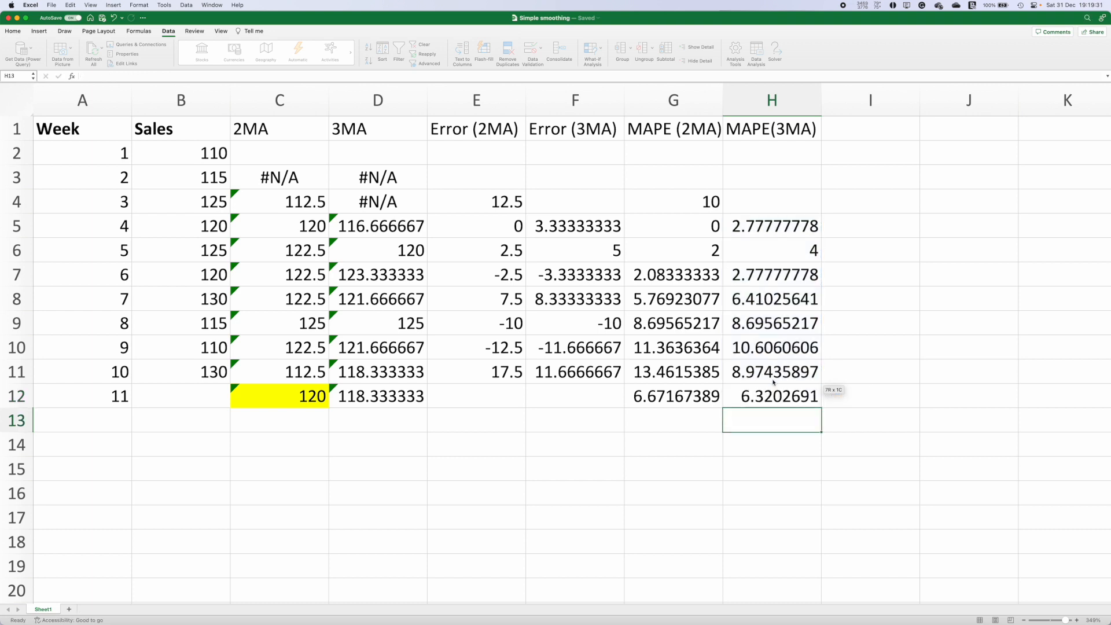
left_click(766, 396)
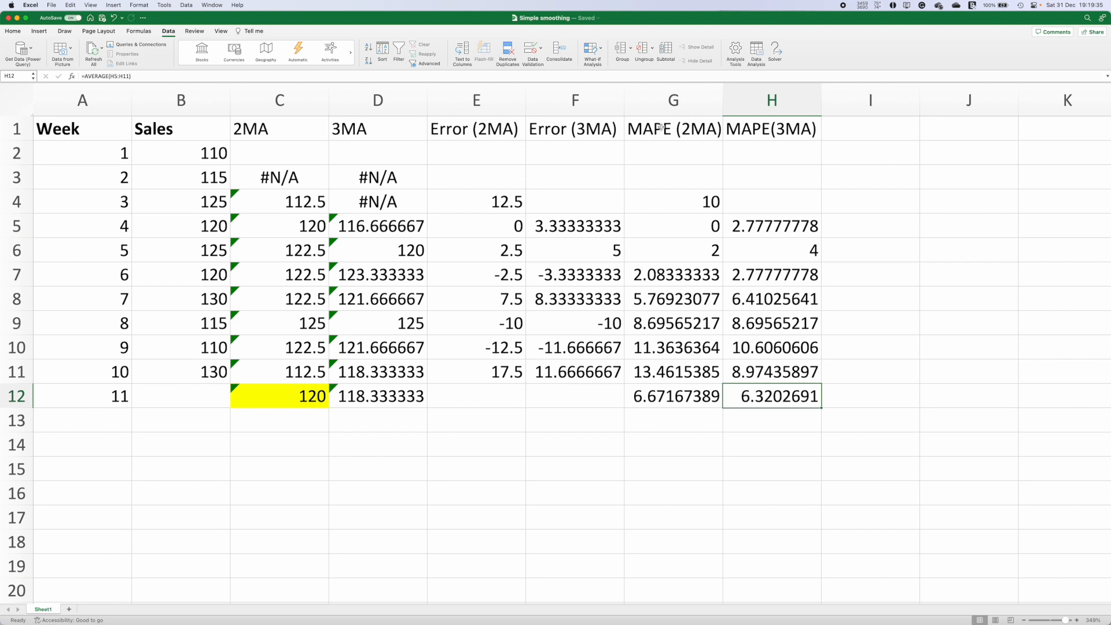
left_click(780, 125)
left_click_drag(781, 125, 760, 421)
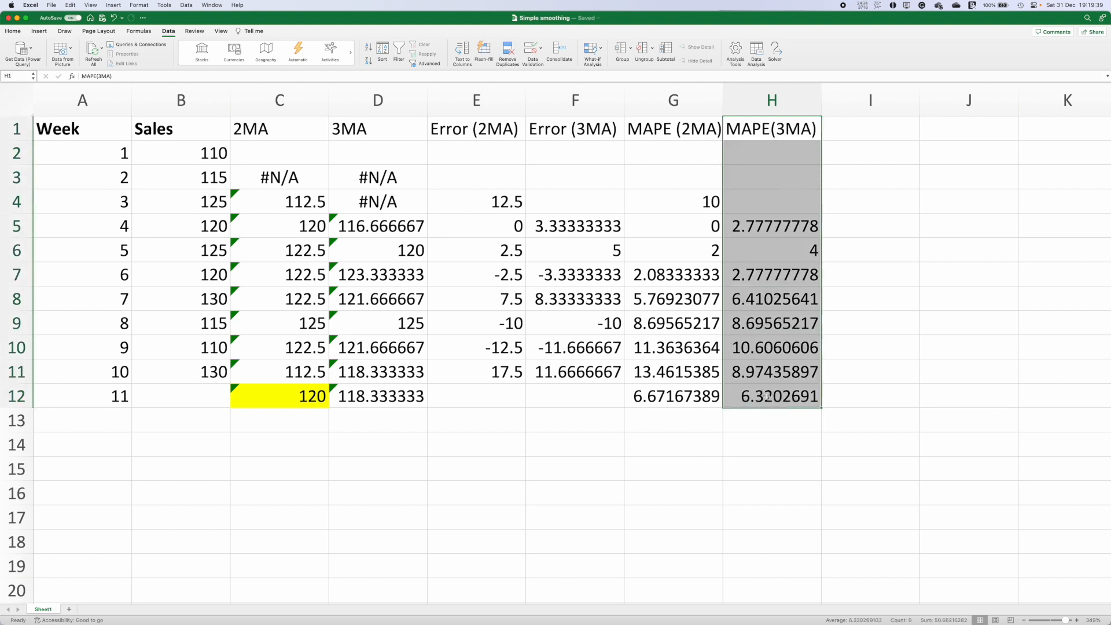
left_click(643, 414)
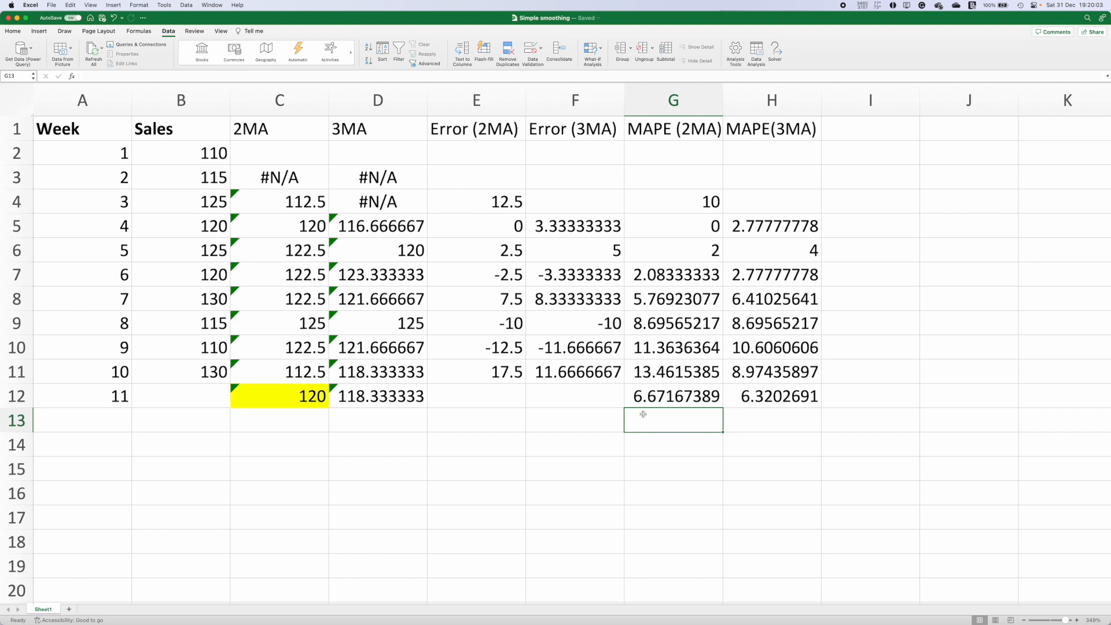
Step: Clear all moving-average and error columns C through H and enter the header Exp in C1
left_click_drag(263, 129, 741, 415)
key("Delete")
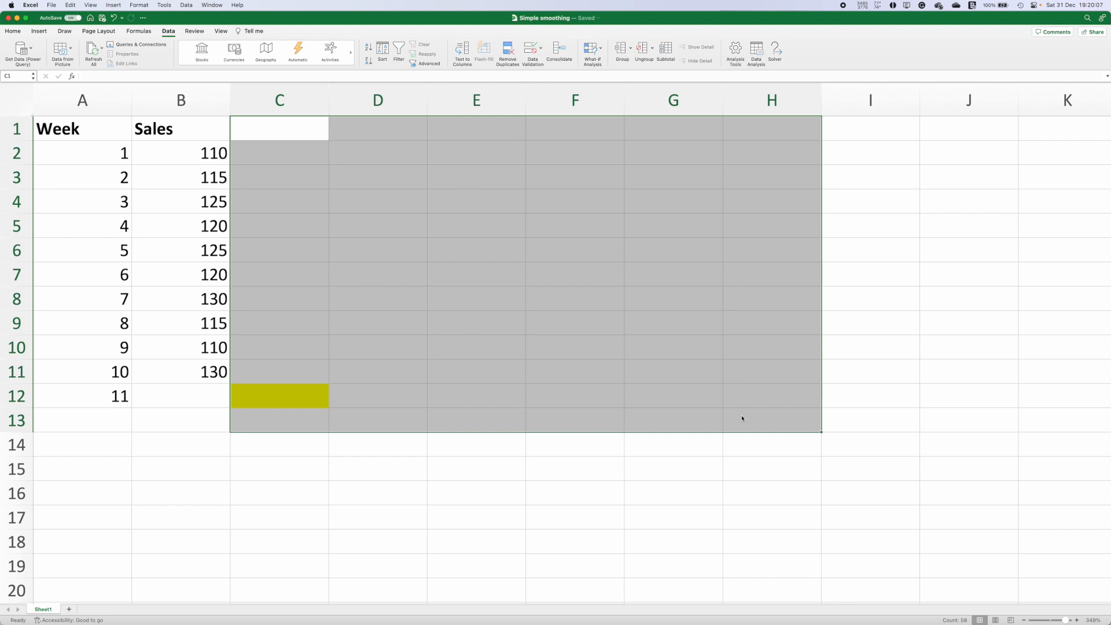
left_click(277, 138)
type("Exp")
key("Right")
key("Left")
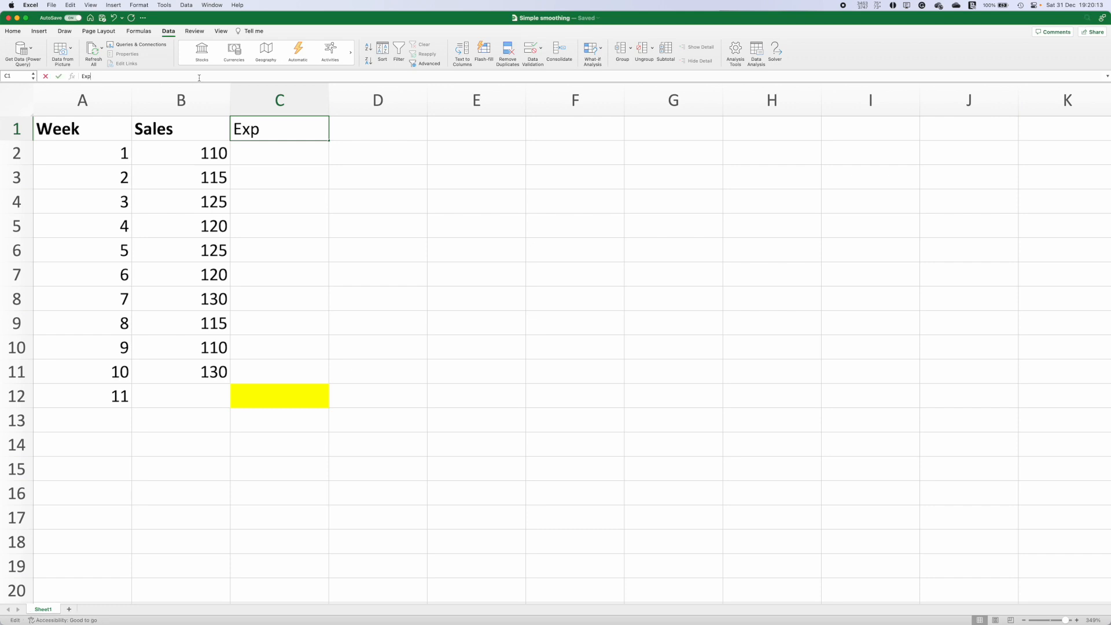
left_click(350, 248)
Step: Run Exponential Smoothing on B1:B11 with damping factor 0.8, labels, and output starting at C2
left_click(163, 32)
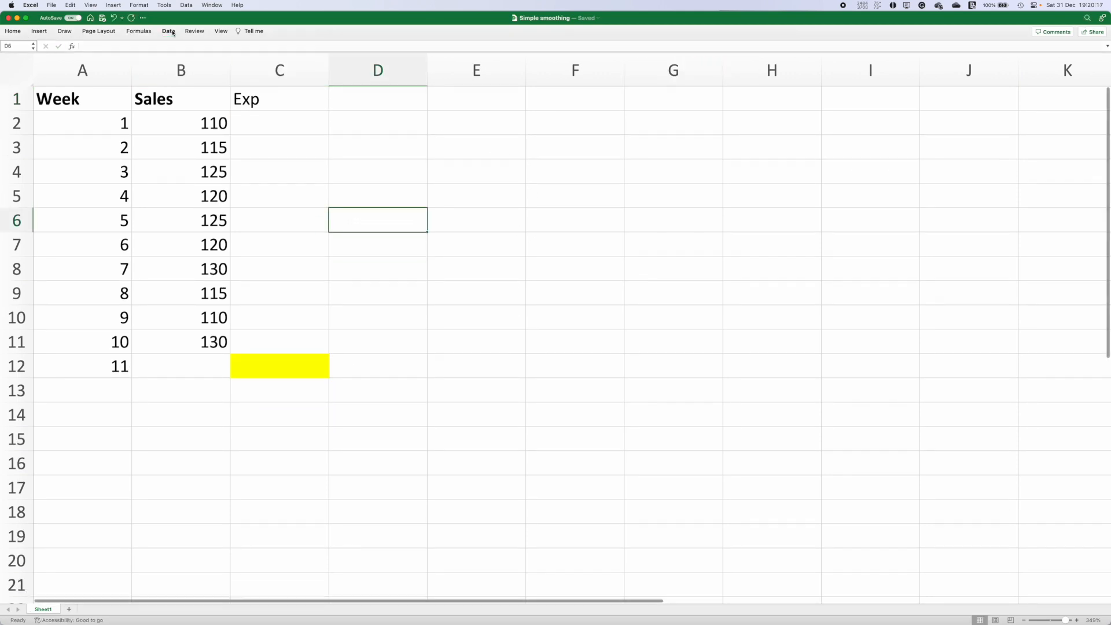
left_click(173, 33)
left_click(757, 51)
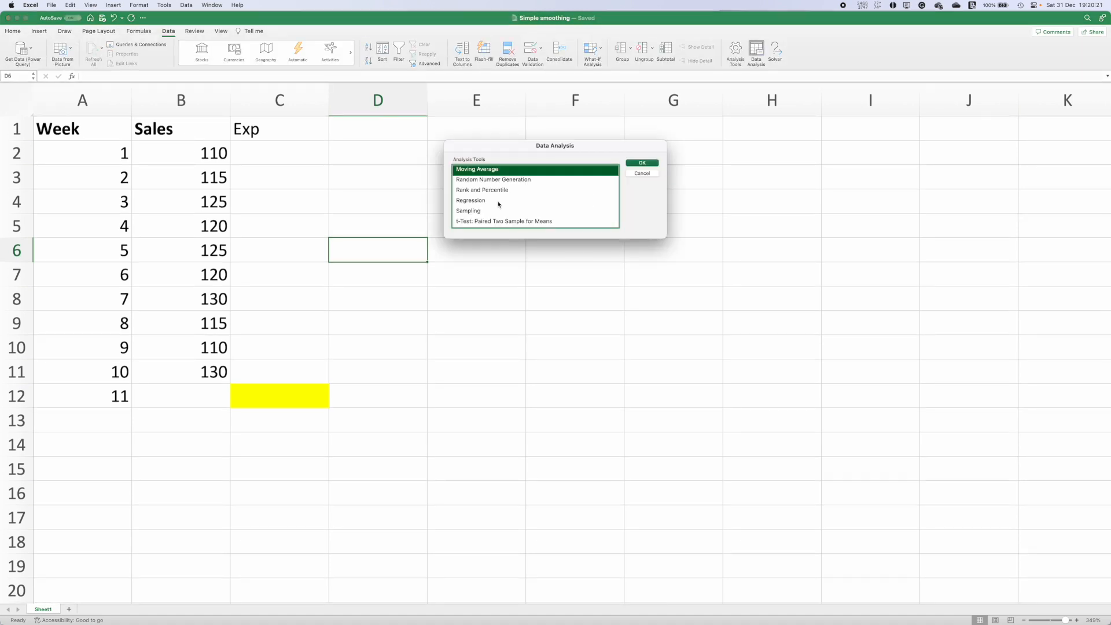
scroll(498, 204, "down", 2)
scroll(494, 197, "up", 5)
scroll(492, 187, "up", 1)
left_click(493, 198)
left_click(644, 163)
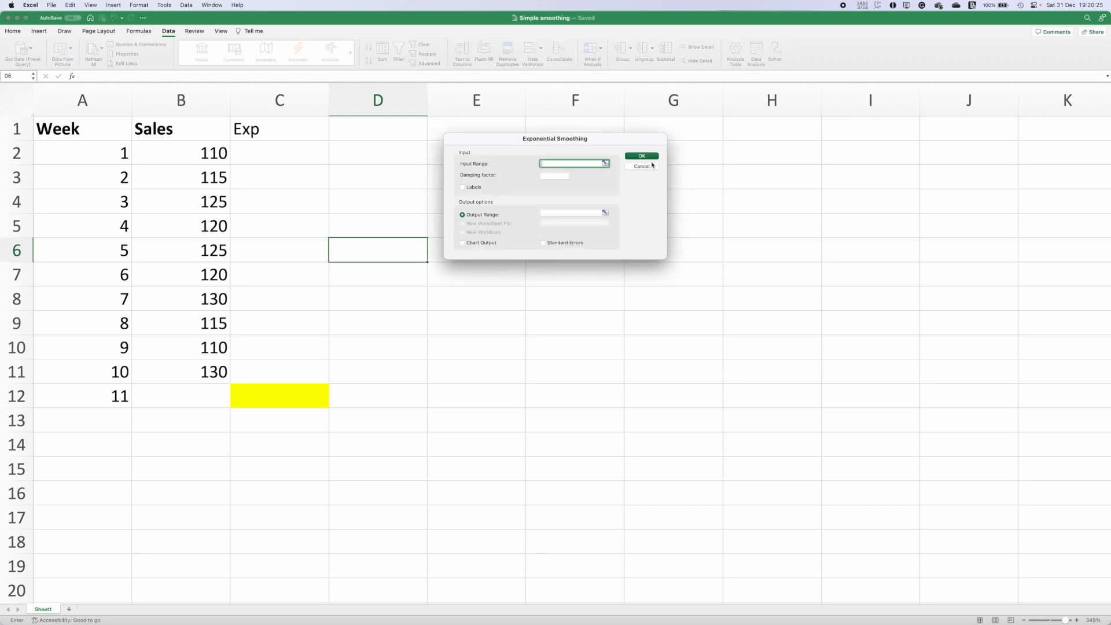
left_click(605, 164)
left_click_drag(180, 128, 180, 367)
key("Return")
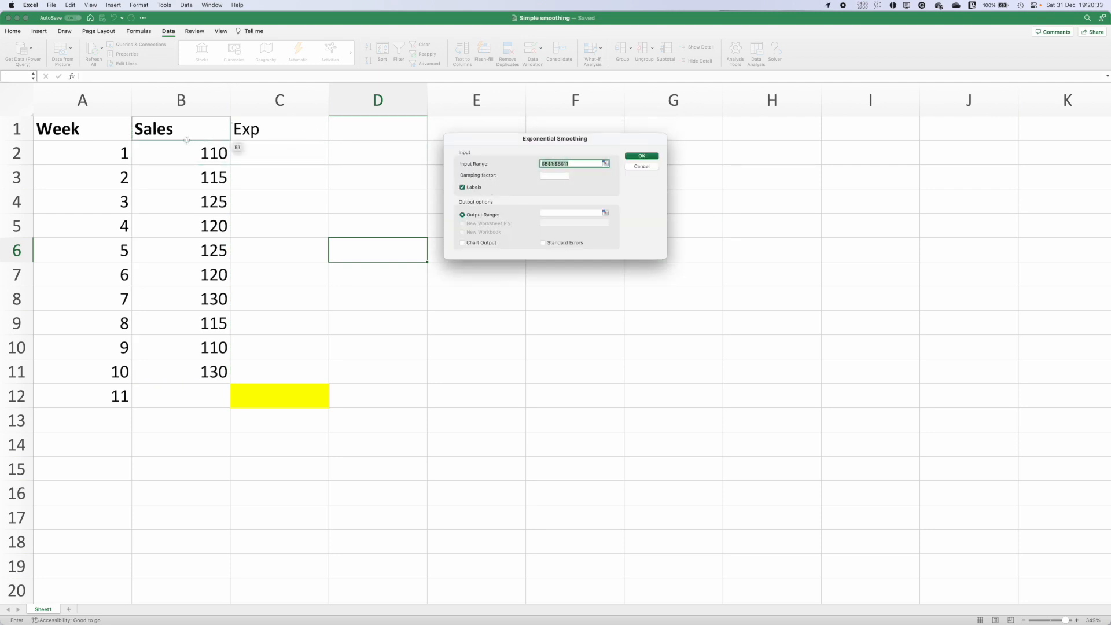
left_click(562, 176)
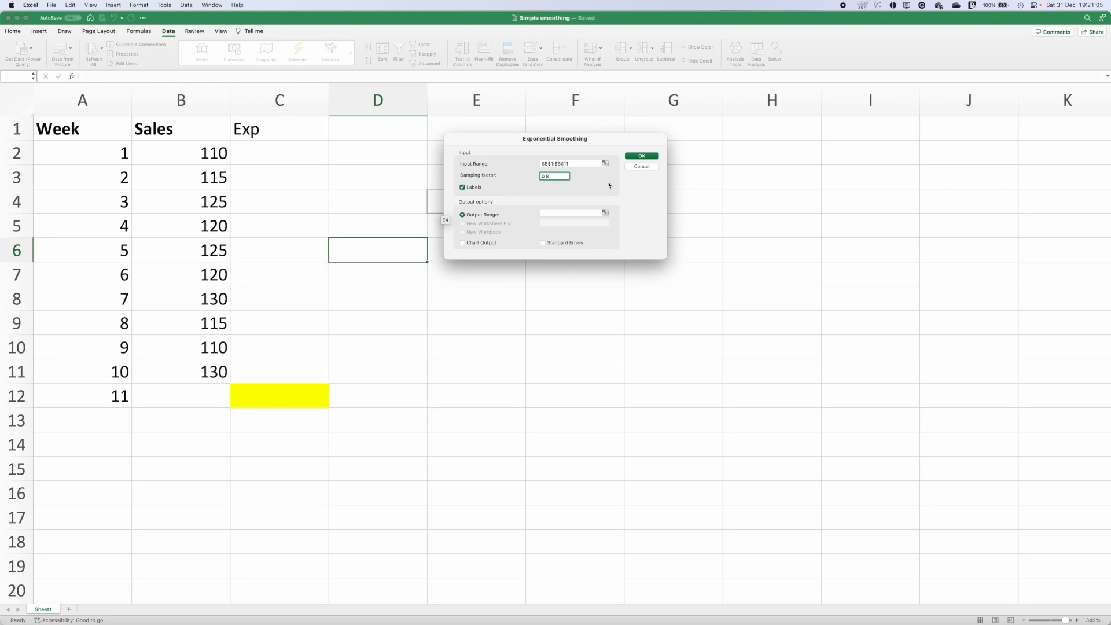
left_click(604, 214)
left_click(278, 153)
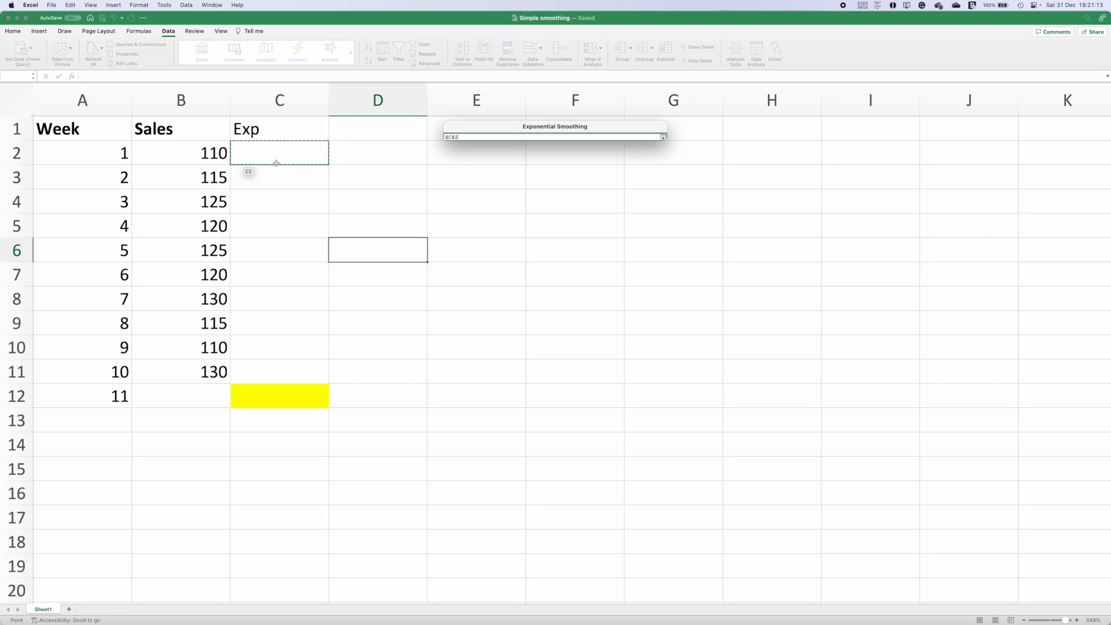
key("Return")
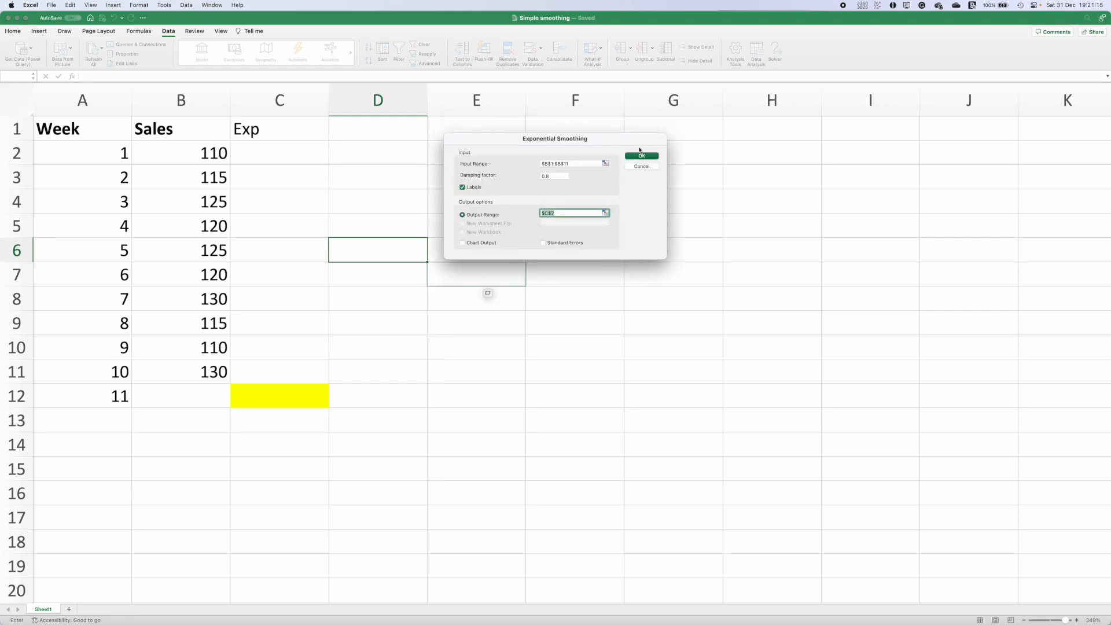
left_click(636, 156)
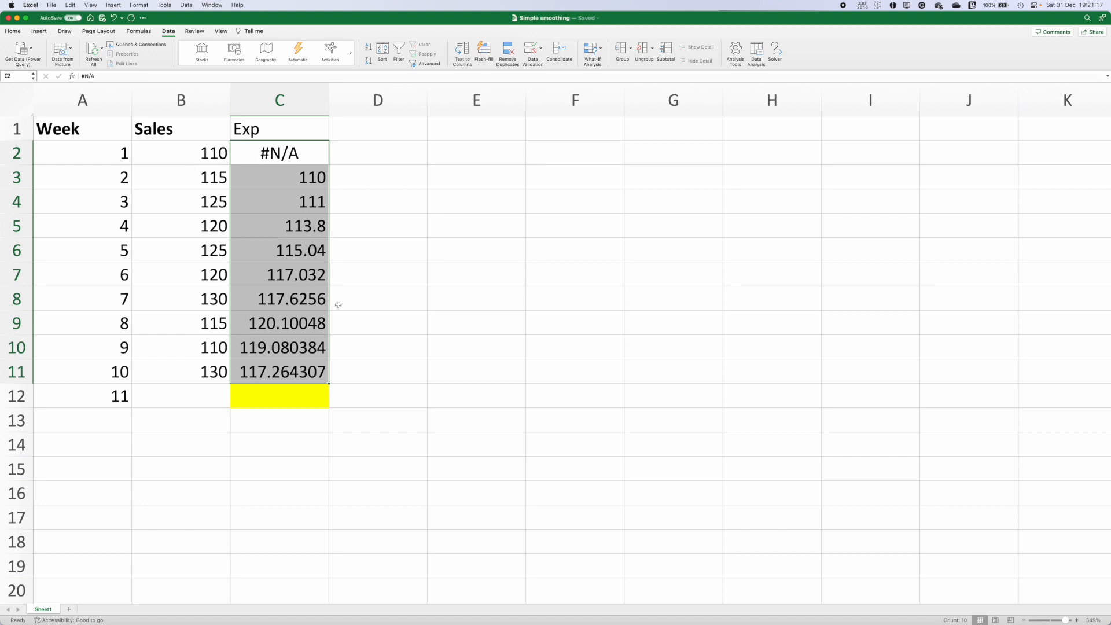
Step: Rename the C1 header to Exp (0.2)
left_click(288, 137)
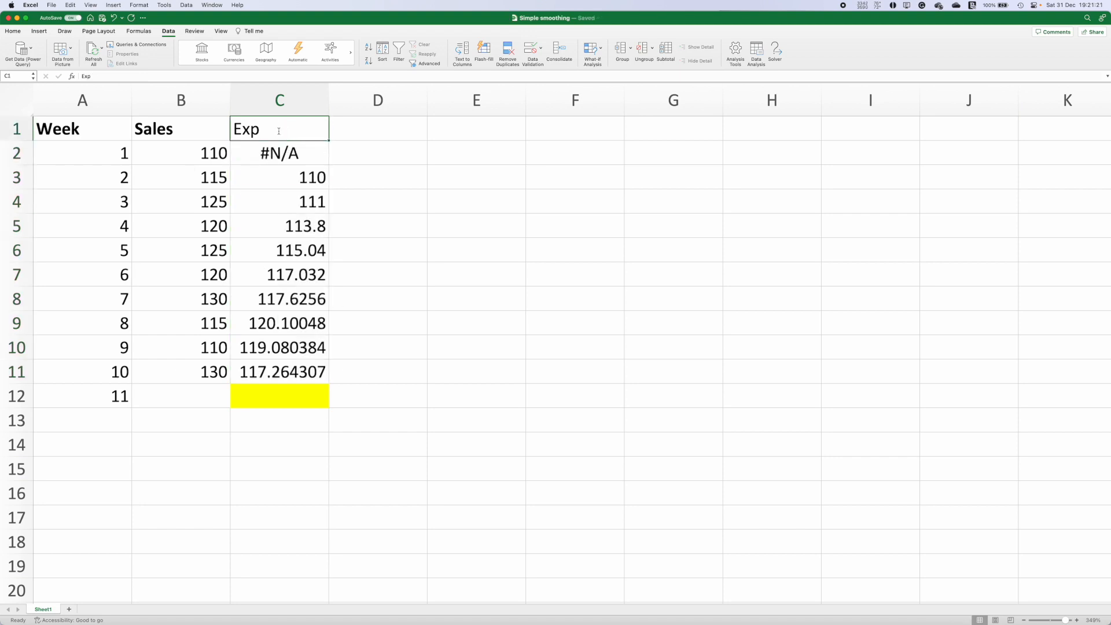
left_click(127, 77)
type("(")
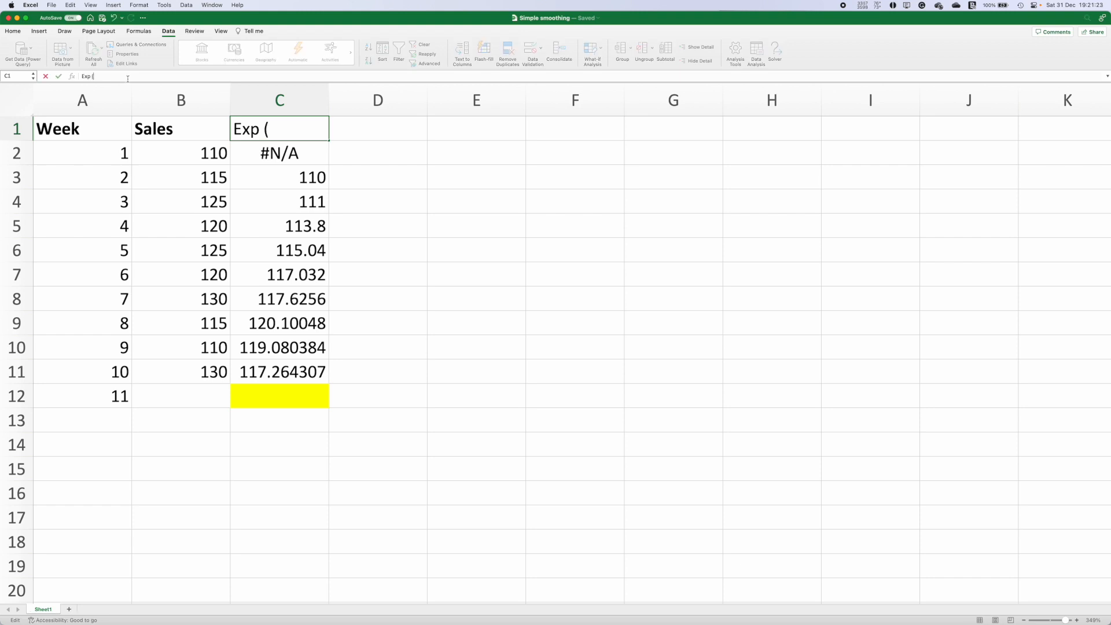
type("0.2)")
key("Return")
Step: Extend the smoothing formula from C11 down to C12 for the week 11 forecast
left_click(271, 136)
left_click(365, 127)
left_click(272, 376)
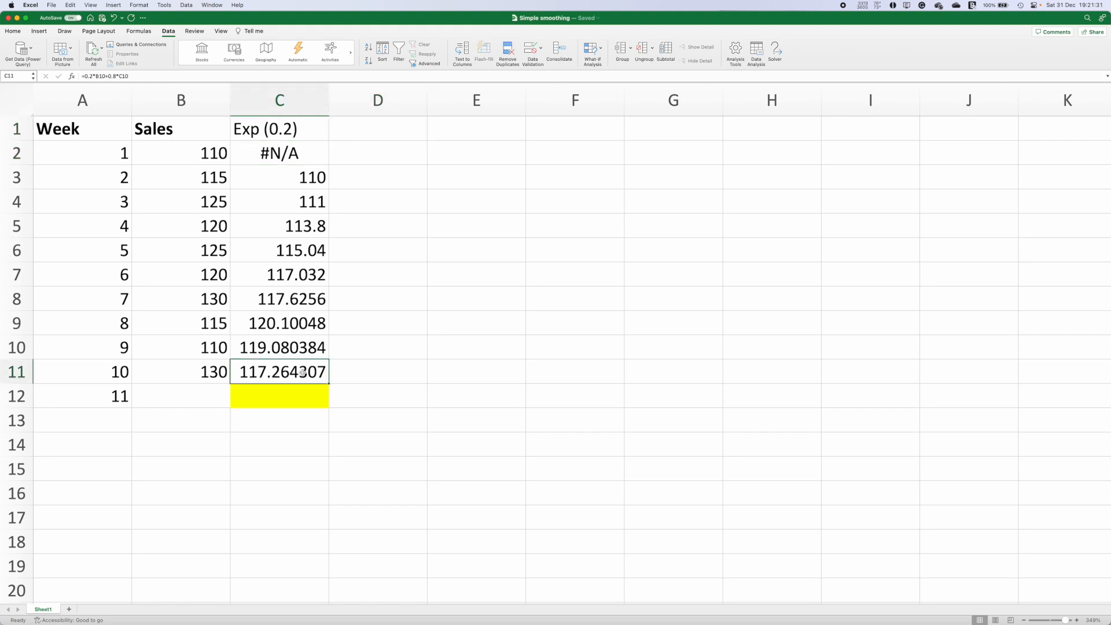
mouse_move(327, 381)
left_mouse_down()
mouse_move(327, 392)
mouse_move(324, 376)
left_mouse_up()
left_click_drag(329, 383, 327, 405)
Step: Inspect the exponential smoothing formulas in C12 and C11
left_click(288, 396)
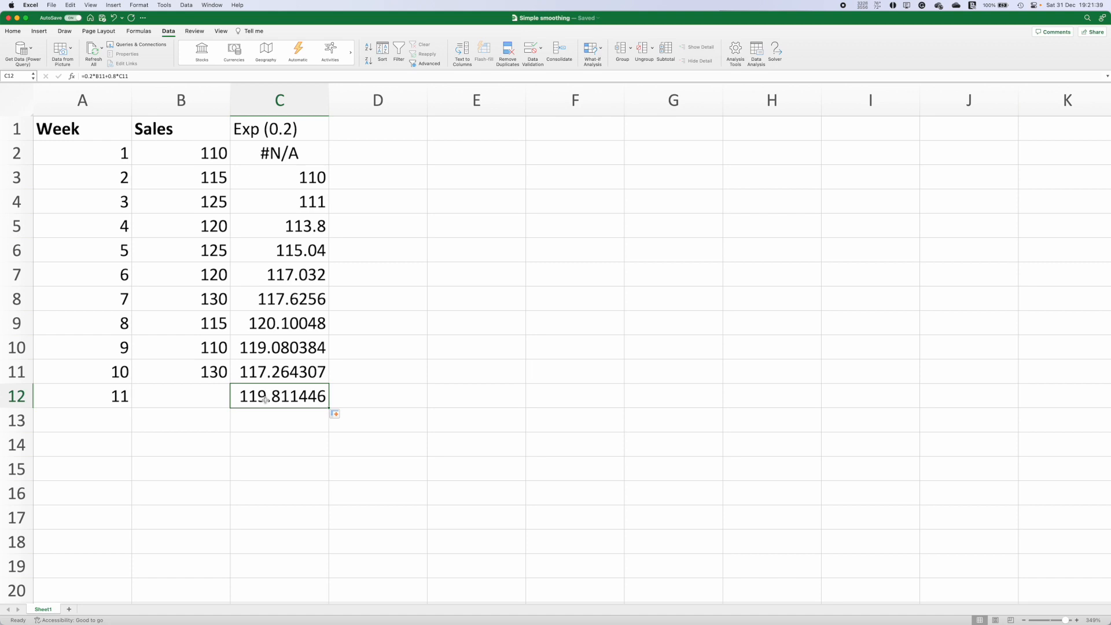
double_click(265, 399)
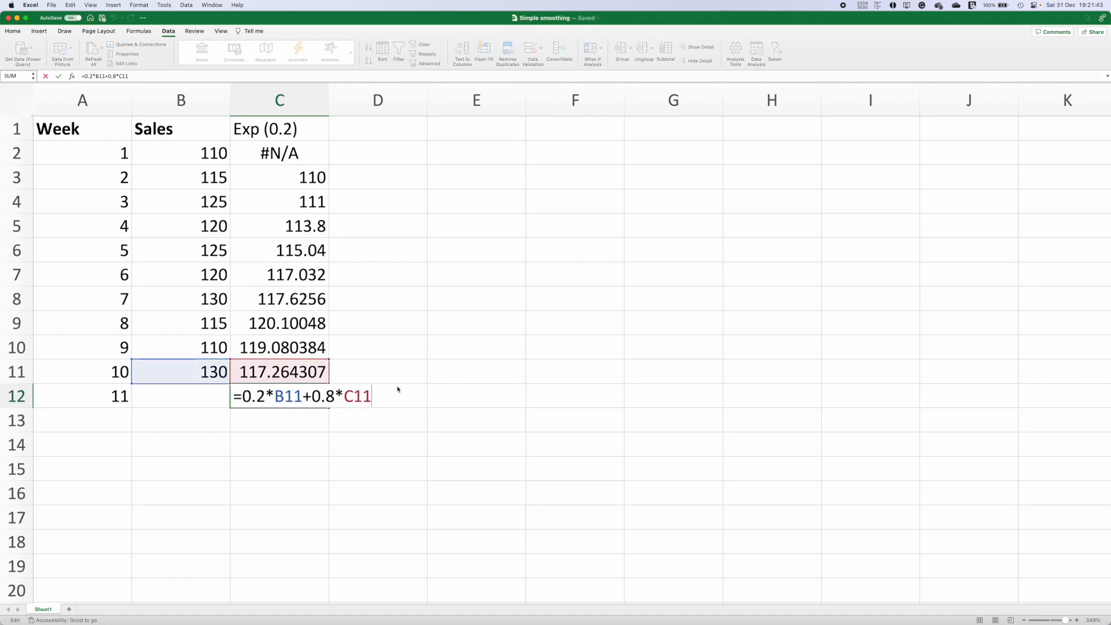
key("Return")
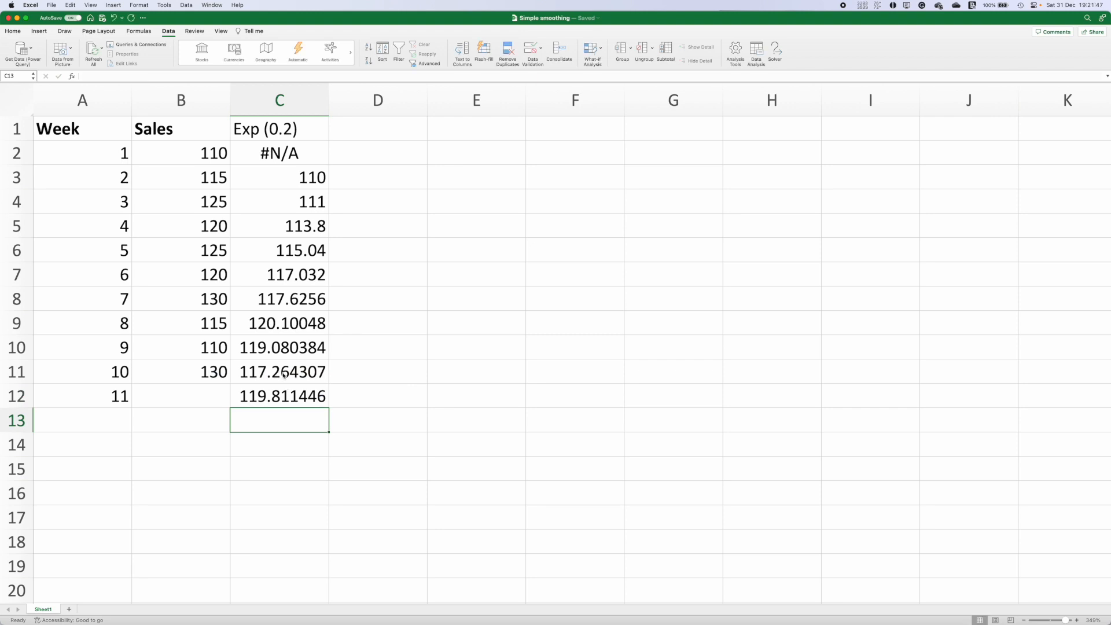
key("Up")
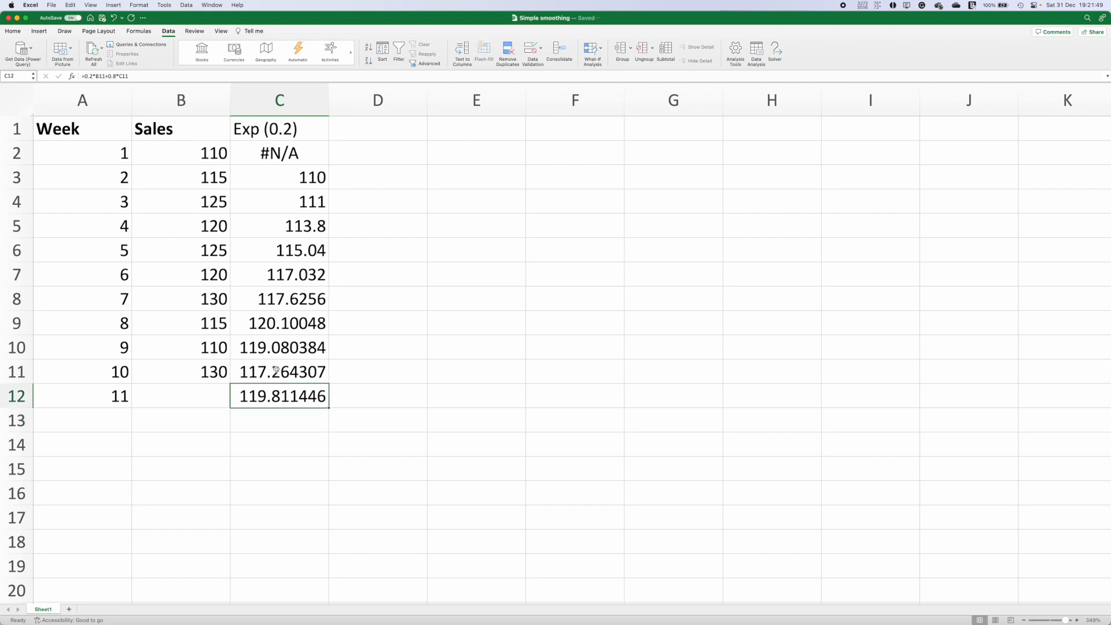
left_click(297, 372)
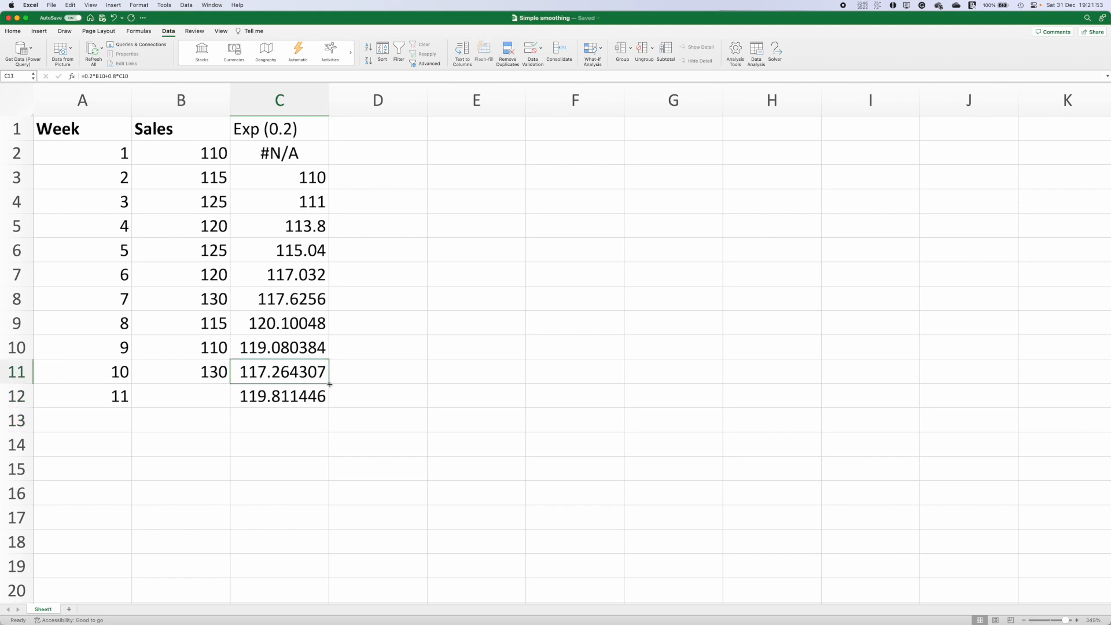
Step: Enter the header Exp (0.3) in cell D1
left_click(346, 124)
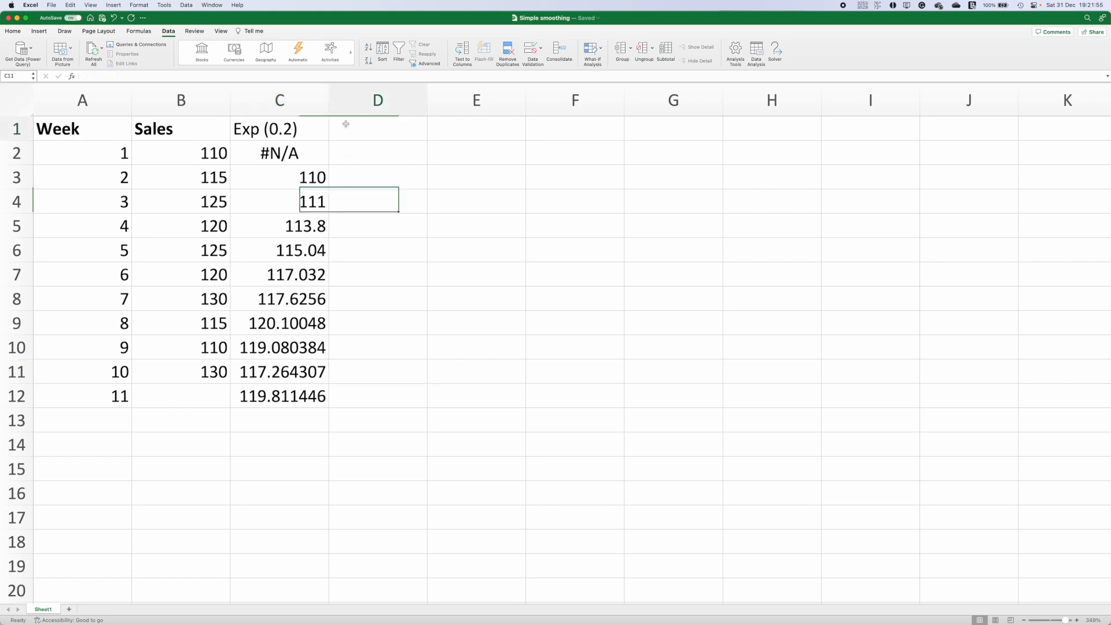
type("Exp ")
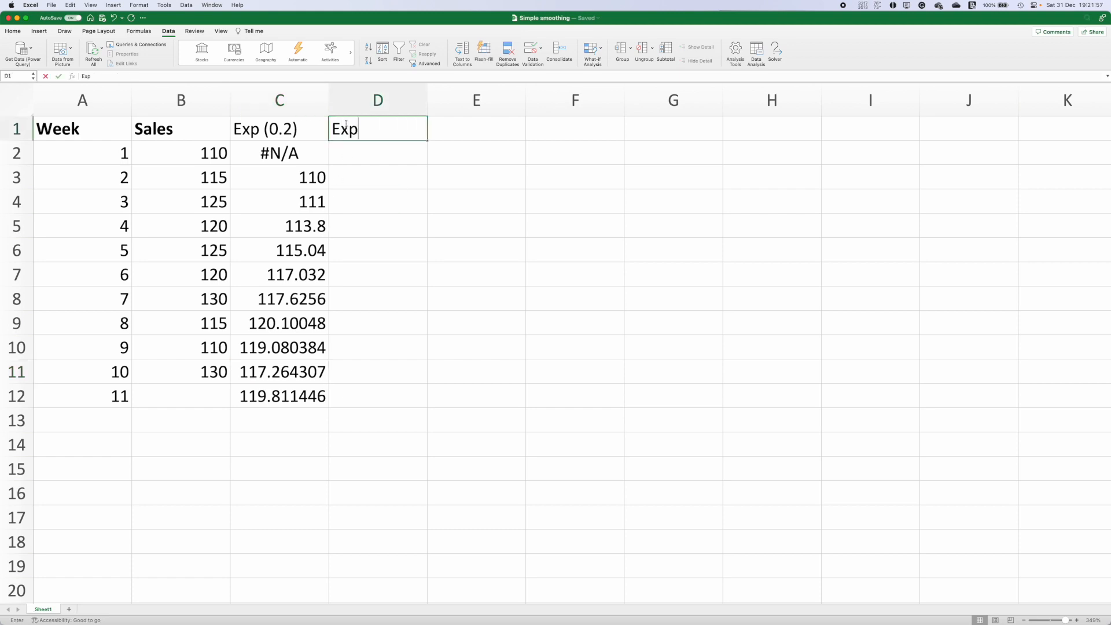
type("(0.,")
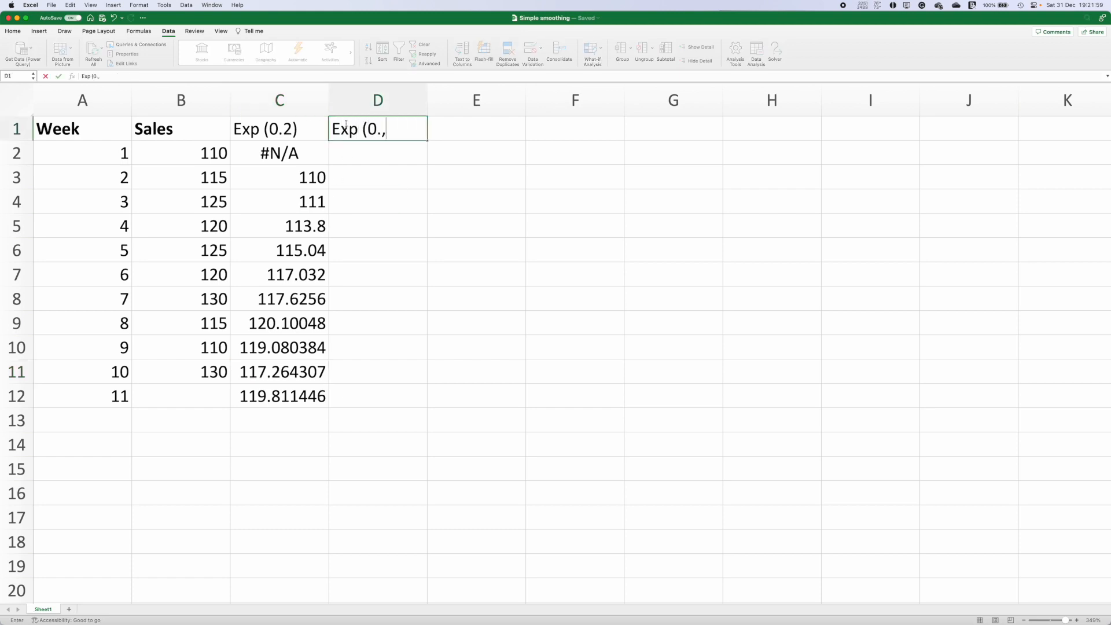
key("BackSpace")
type("3)")
key("Return")
Step: Run Exponential Smoothing on B1:B11 with damping factor 0.7, labels, and output starting at D2
left_click(758, 46)
left_click(641, 161)
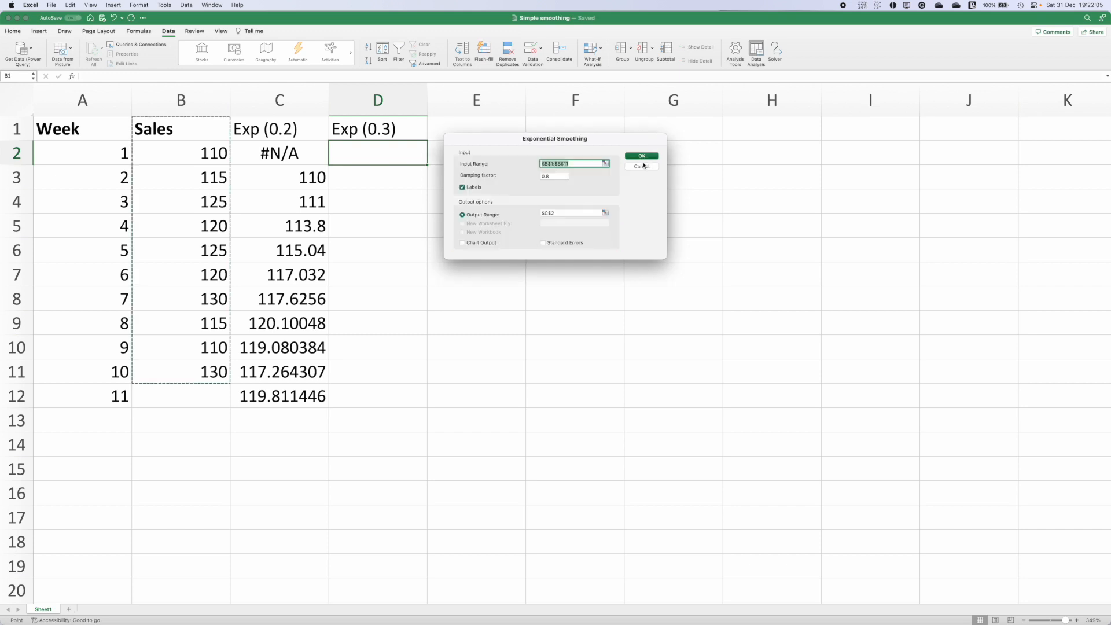
left_click(565, 176)
key("BackSpace")
key("BackSpace")
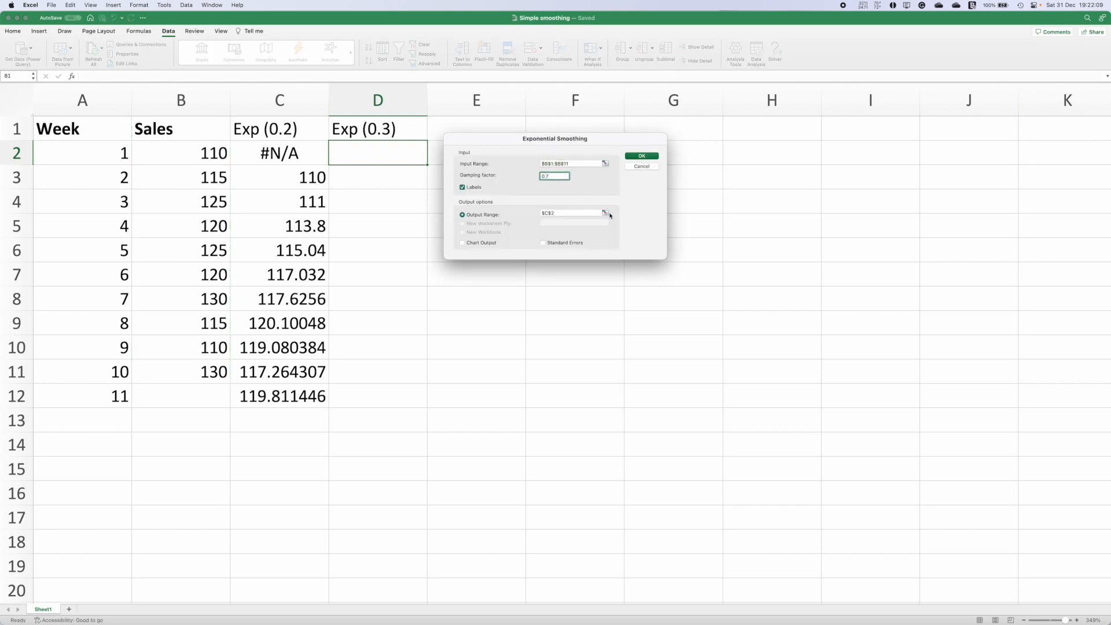
left_click(578, 213)
key("BackSpace")
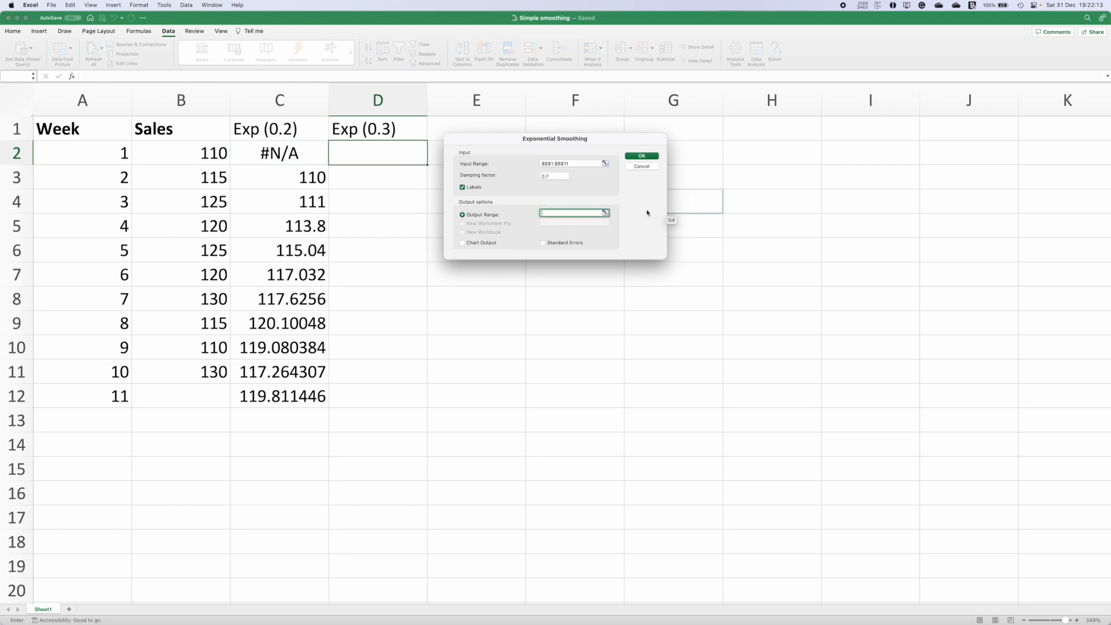
left_click(605, 213)
left_click(362, 157)
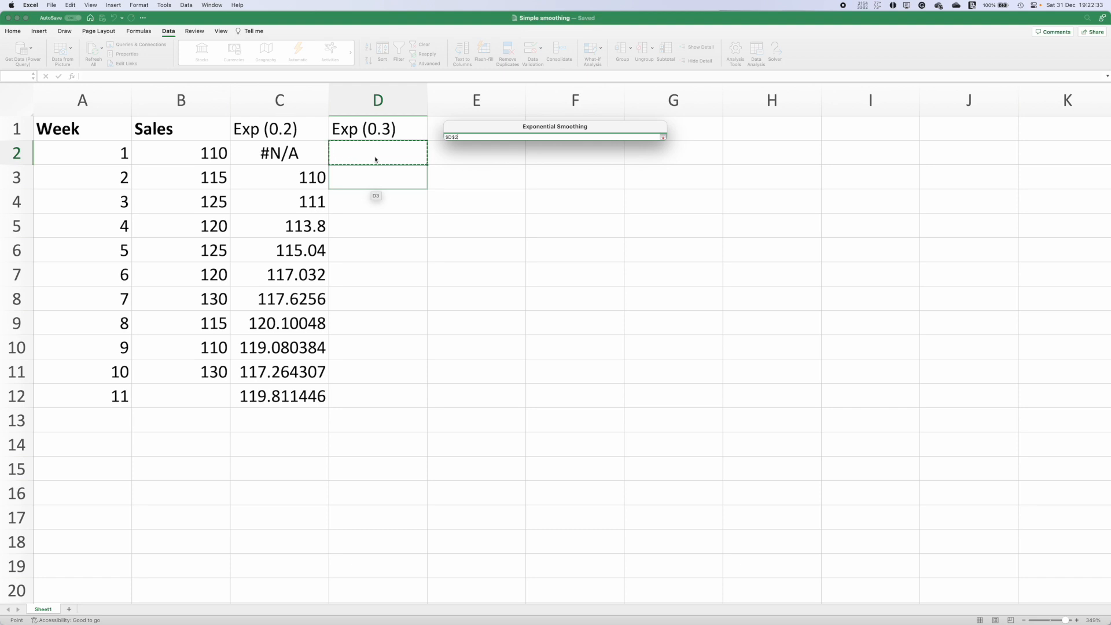
key("Return")
left_click(640, 156)
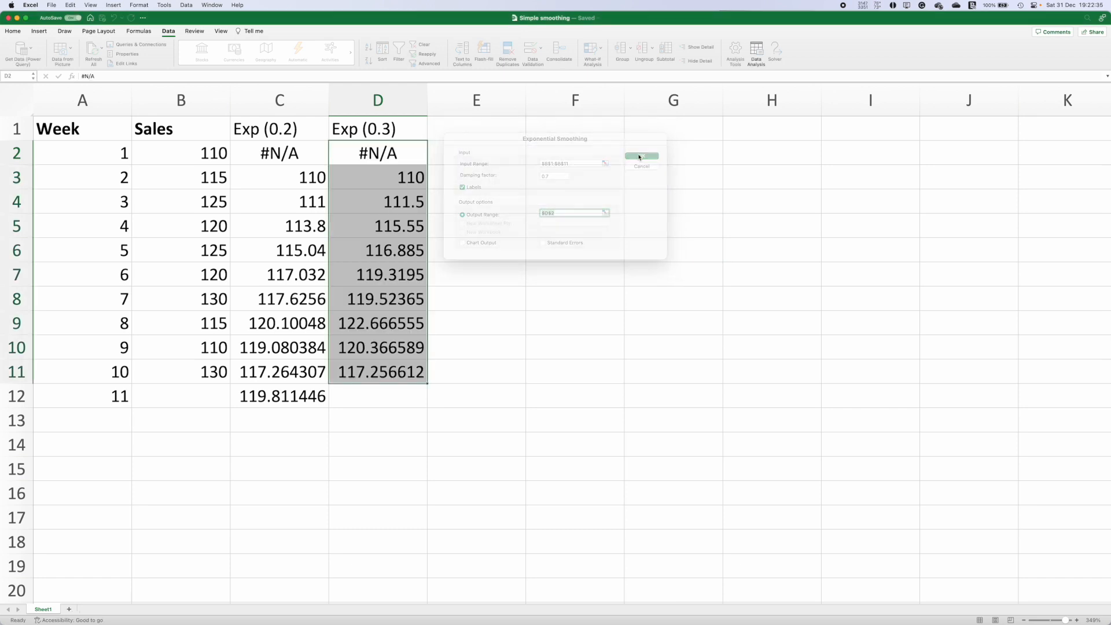
Step: Extend the smoothing formula from D11 down to D12 for the week 11 forecast
left_click(412, 411)
left_click(400, 377)
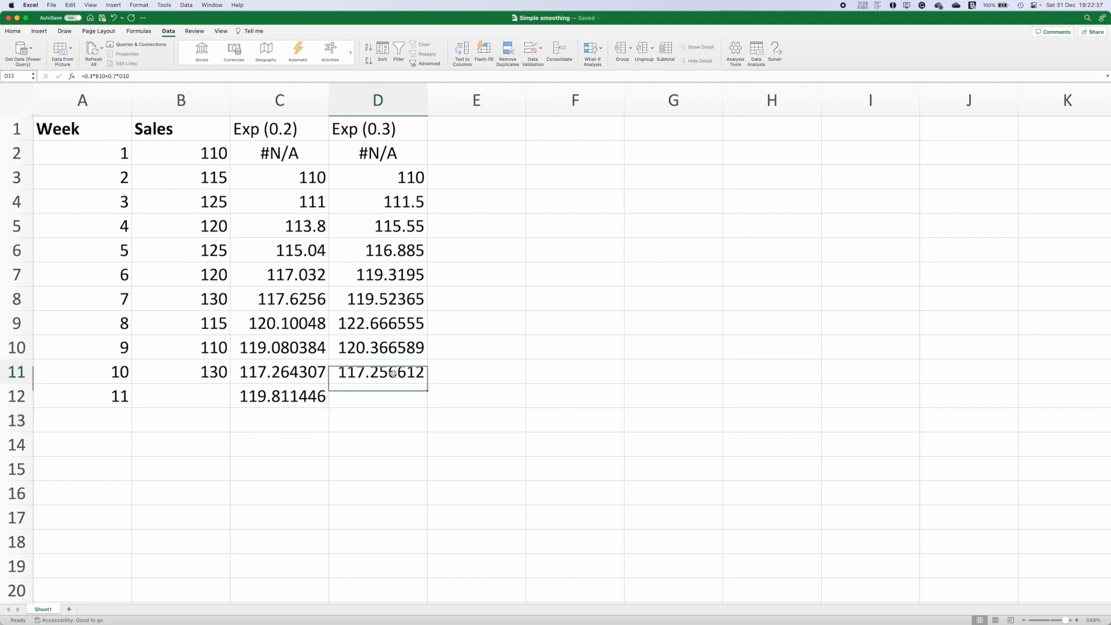
left_click_drag(104, 400, 286, 397)
left_click(423, 373)
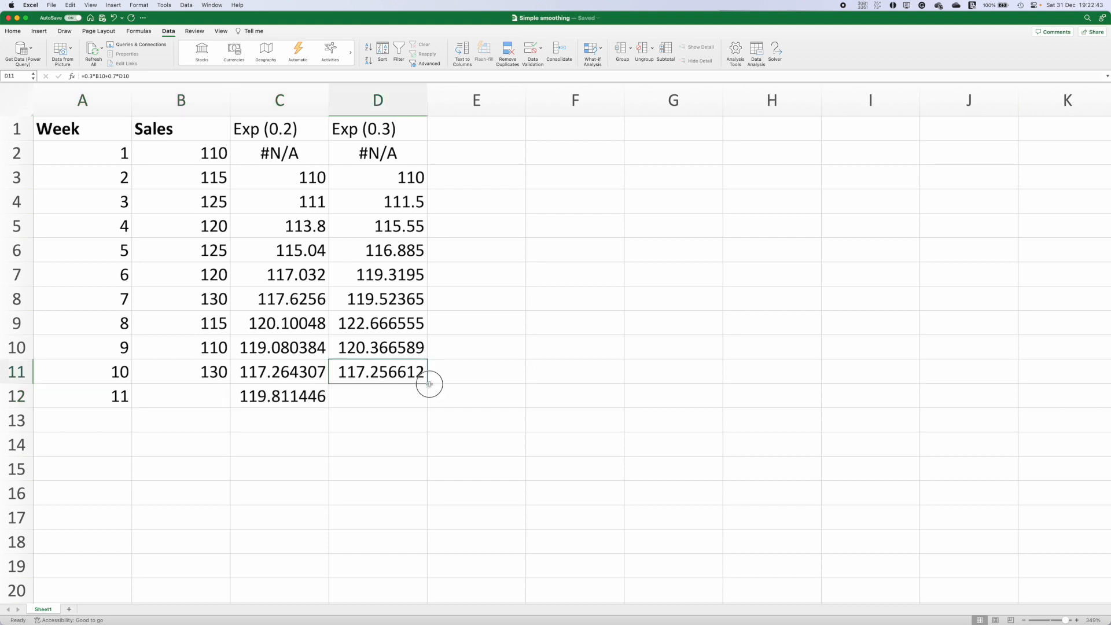
left_click_drag(430, 395, 427, 397)
left_click(411, 377)
left_click(426, 386)
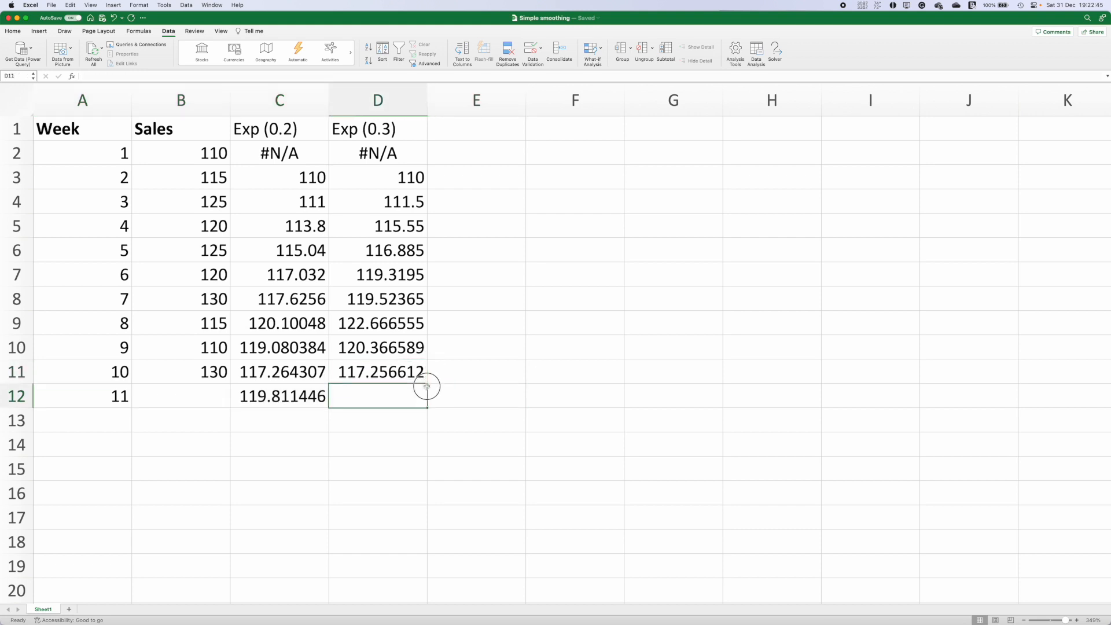
left_click(424, 379)
left_click_drag(427, 383, 426, 399)
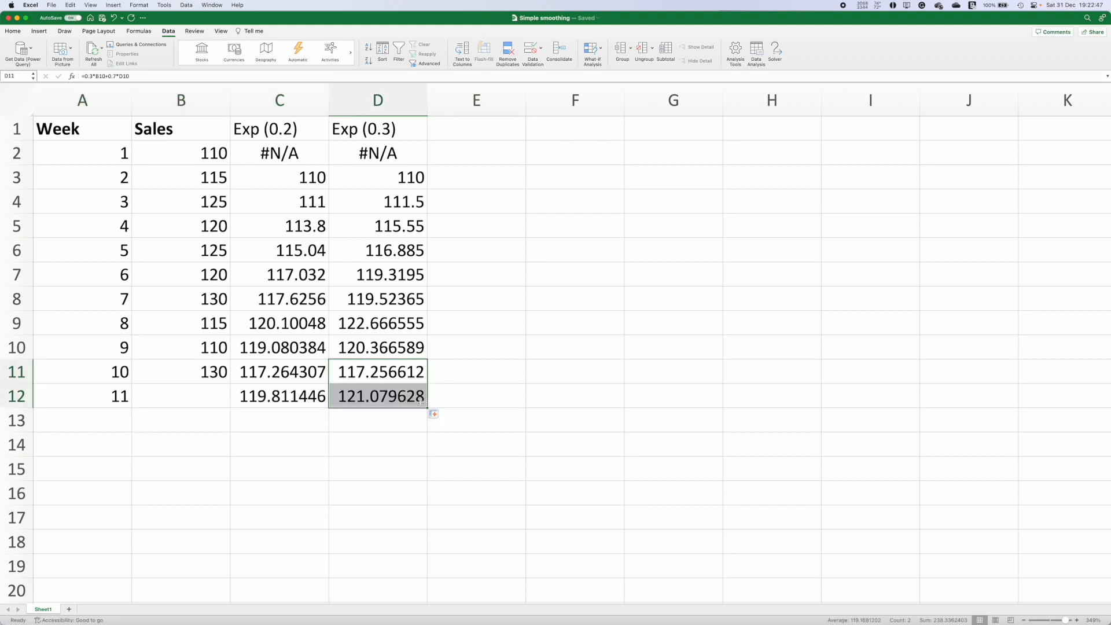
left_click(366, 400)
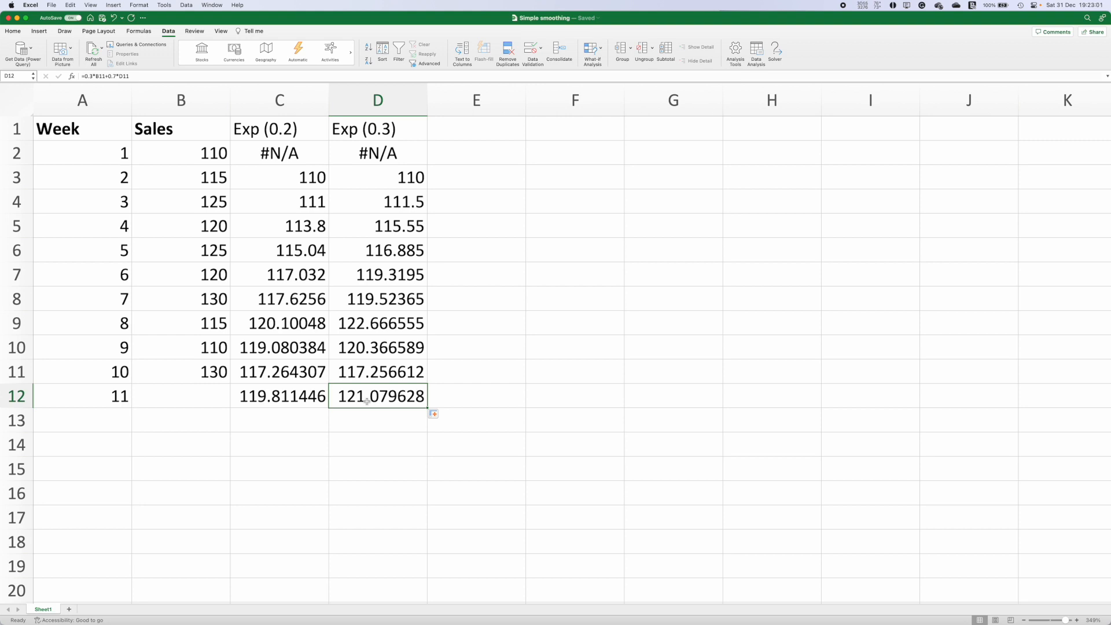
Step: Select the two exponential smoothing headers in C1:D1
left_click_drag(293, 126, 374, 124)
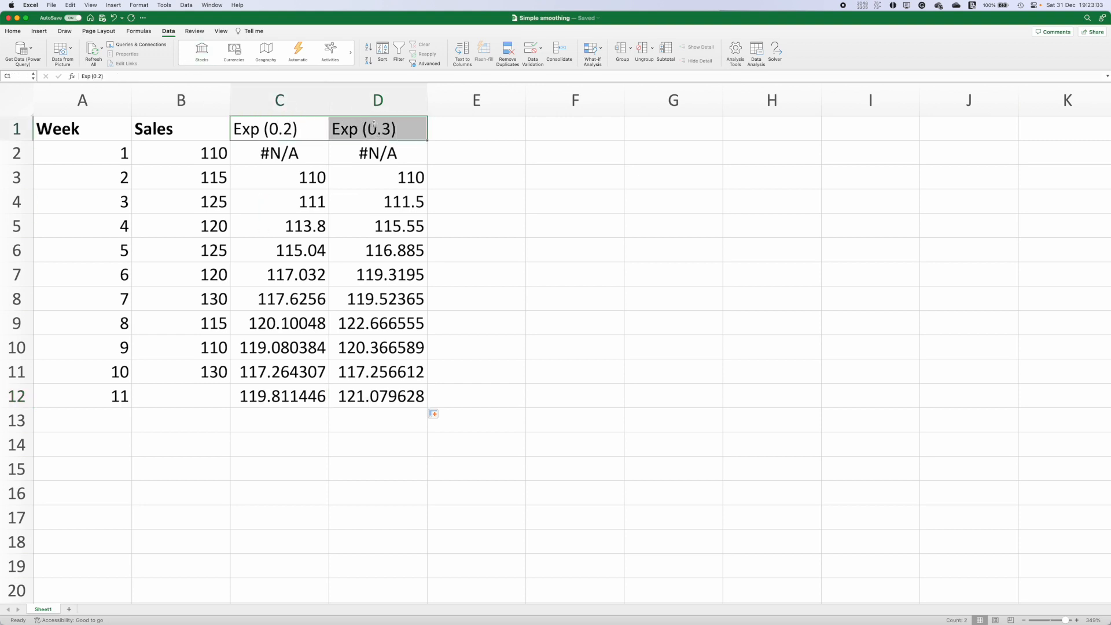